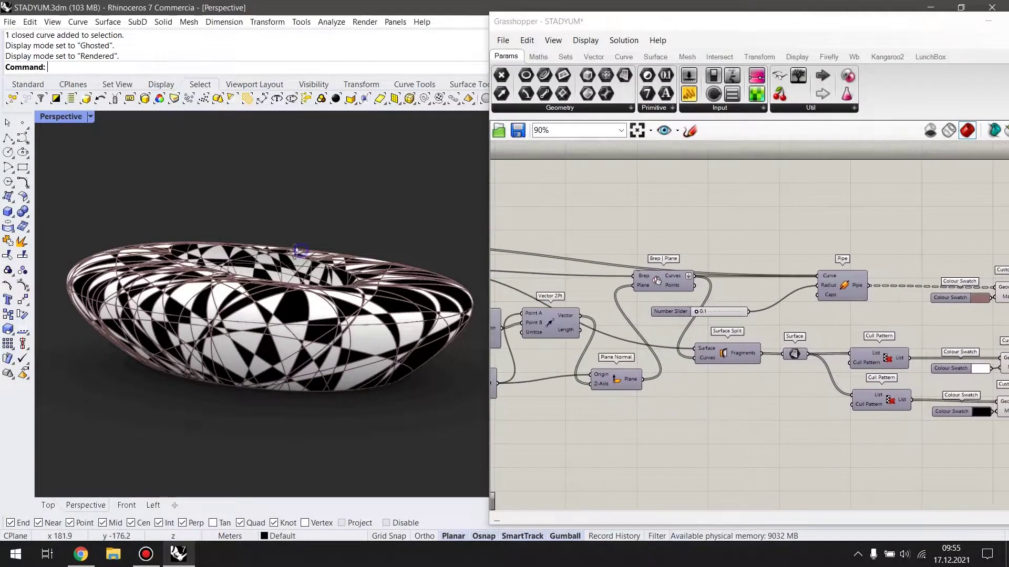
Select and delete every component of the old stadium definition on the Grasshopper canvas.
scroll(690, 402, down, 4)
key(ctrl+a)
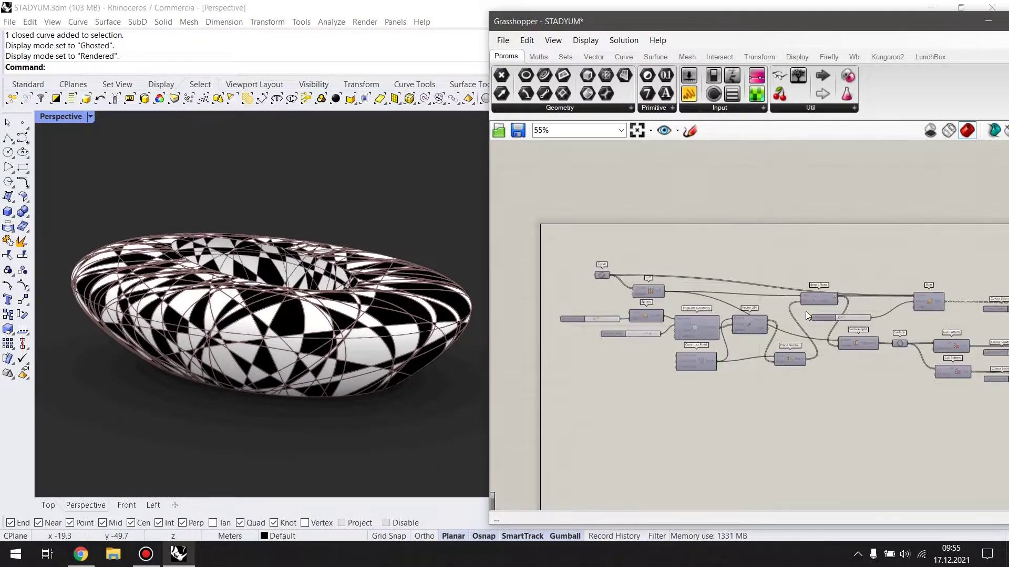
key(Delete)
scroll(704, 297, up, 4)
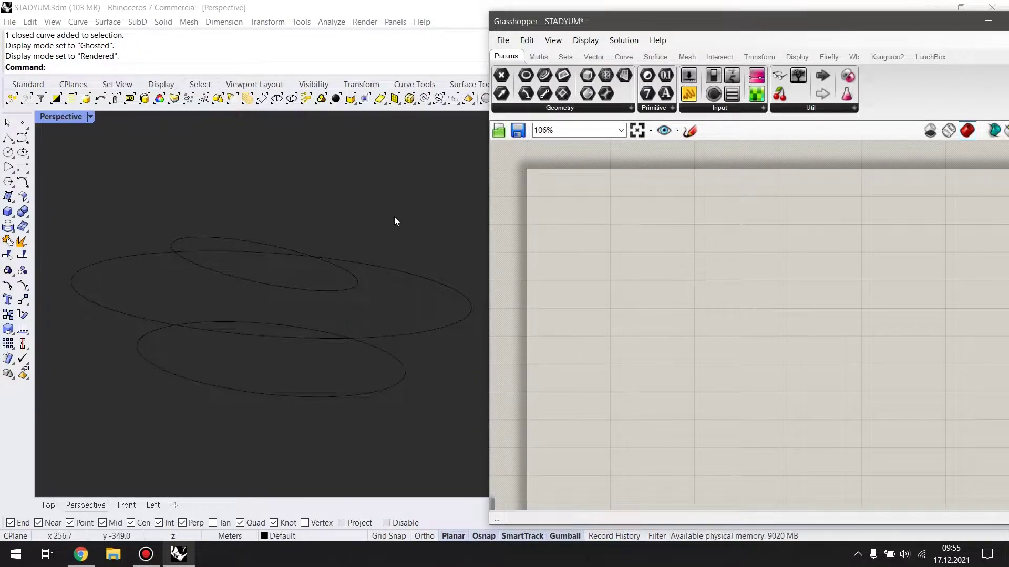
Delete the three leftover curves and maximise the Top view.
drag(396, 221, 254, 416)
key(Delete)
double_click(61, 116)
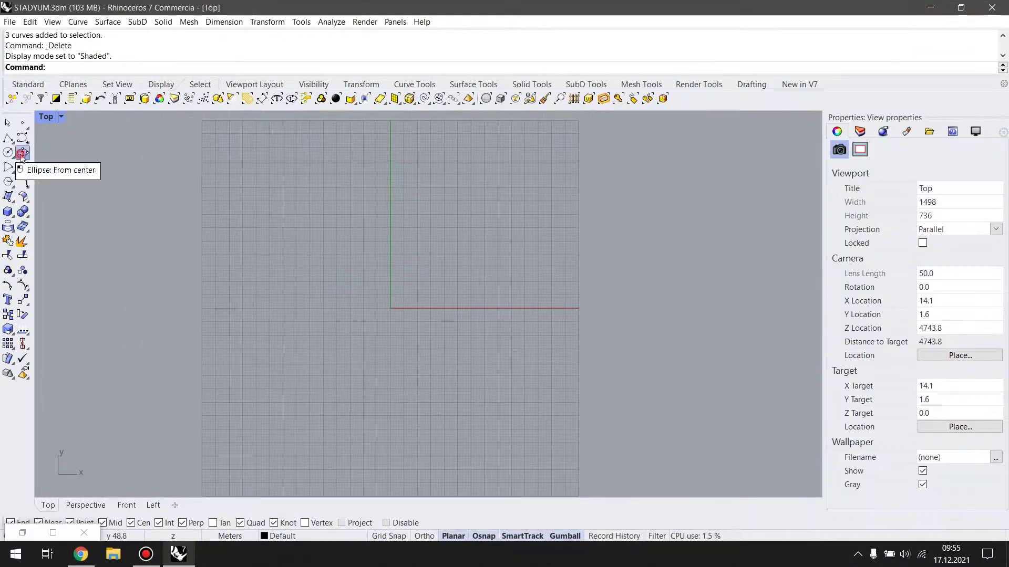
Draw two ellipses centred at 0,0 with Ortho on, the second with axes 45 and 23.
click(22, 153)
text(0,0)
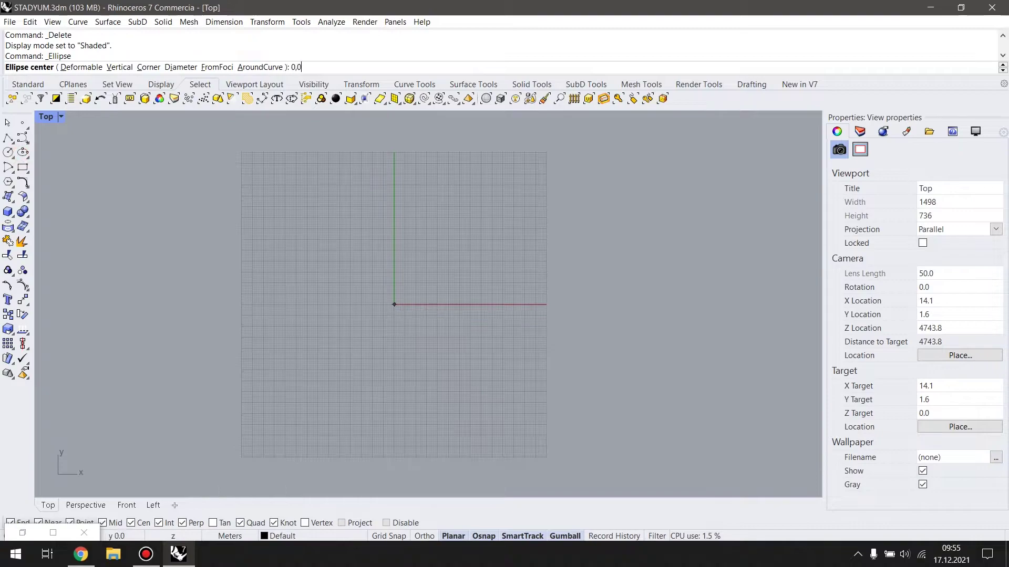
key(Return)
key(F8)
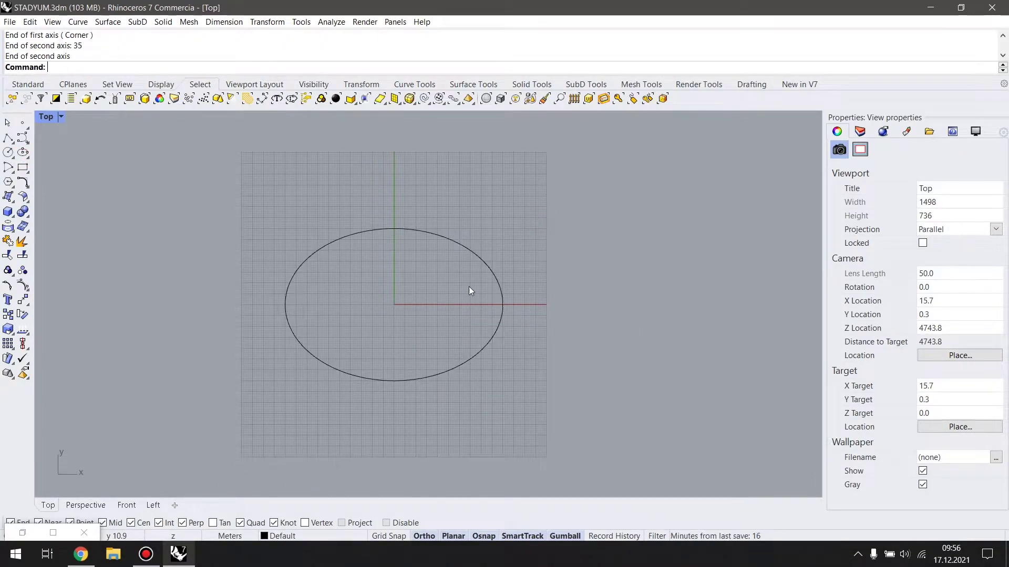
text(00,)
key(Return)
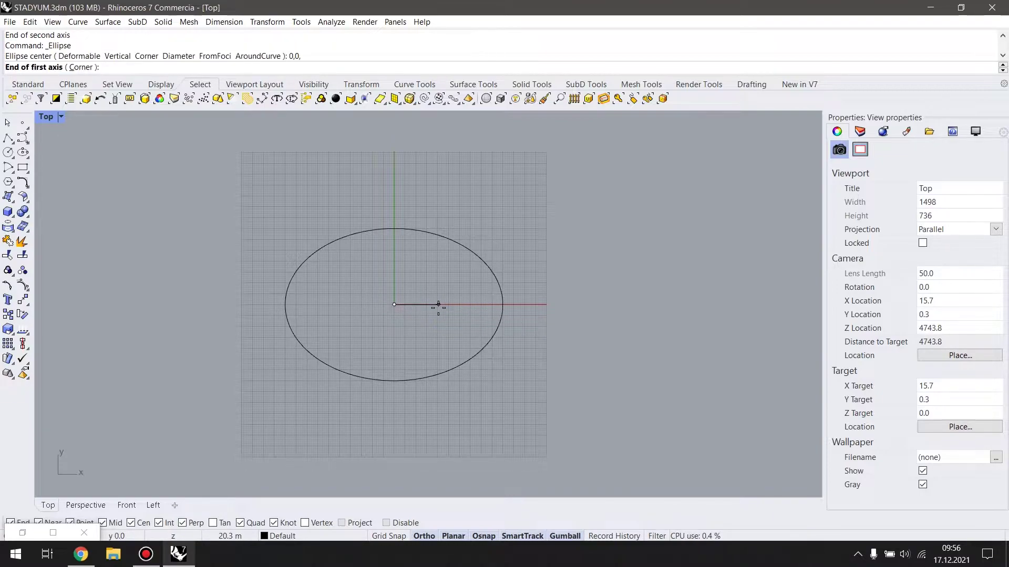
text(45)
key(Return)
click(491, 304)
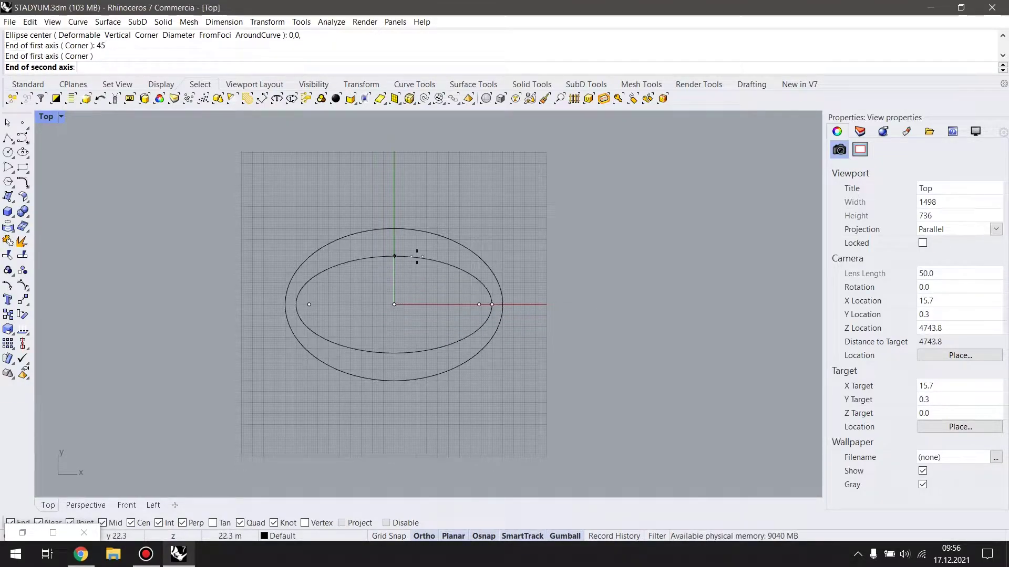
text(3)
key(Return)
text(0)
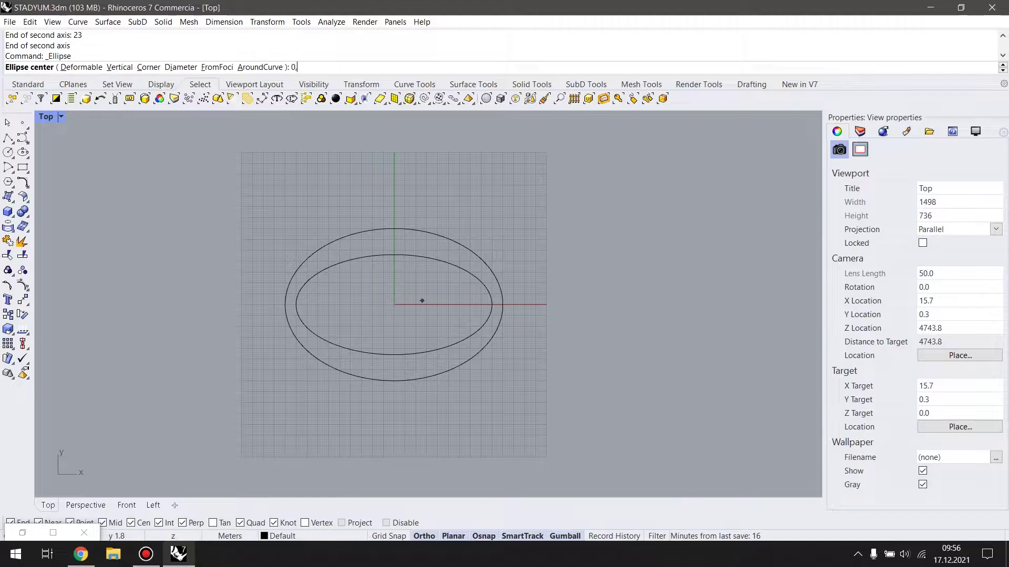
Draw a third ellipse at the origin with a 30 first axis, then select it in Perspective.
key(Return)
text(30)
key(Return)
click(462, 299)
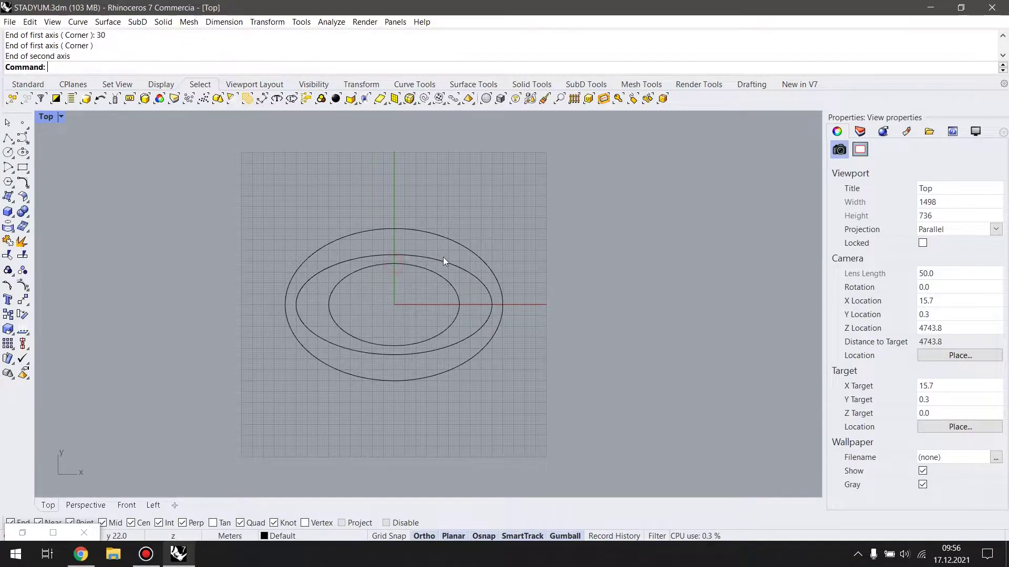
key(ctrl+m)
key(ctrl+F4)
click(399, 324)
Raise the smallest ellipse and the outer ellipse above the grid with the gumball.
drag(424, 239, 441, 227)
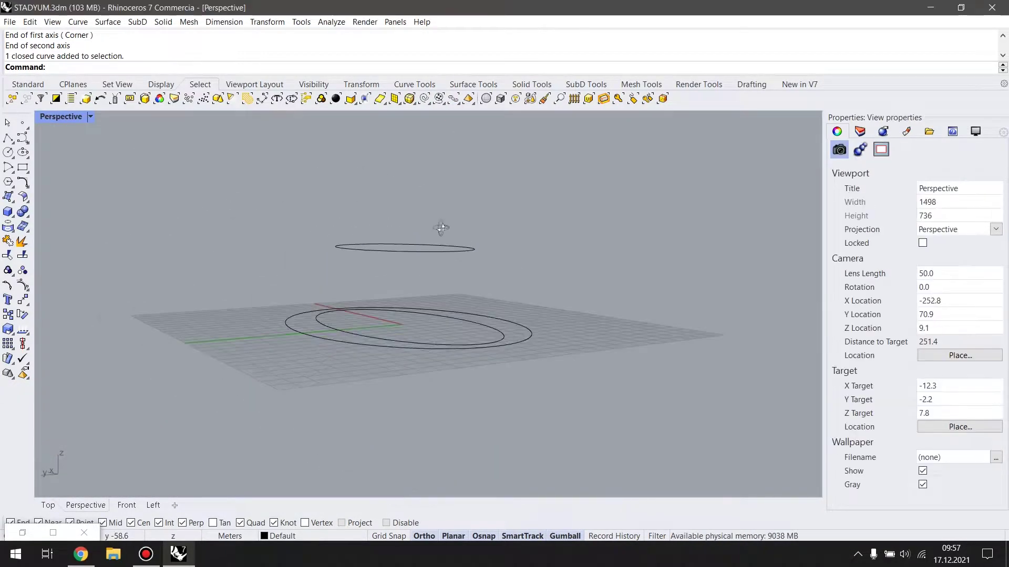
click(410, 345)
drag(392, 287, 342, 214)
right_drag(341, 214, 509, 264)
drag(509, 263, 517, 241)
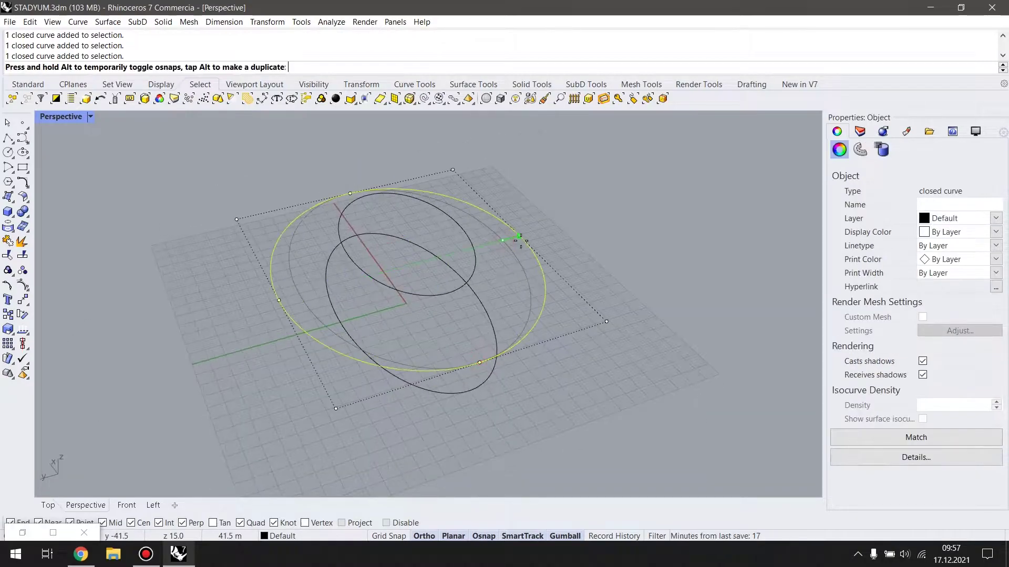
right_drag(542, 257, 423, 399)
Move the lower ellipse 35 units vertically, then bring Grasshopper back alongside.
mouse_move(490, 349)
mouse_down()
mouse_move(486, 380)
mouse_move(462, 388)
mouse_up()
key(Return)
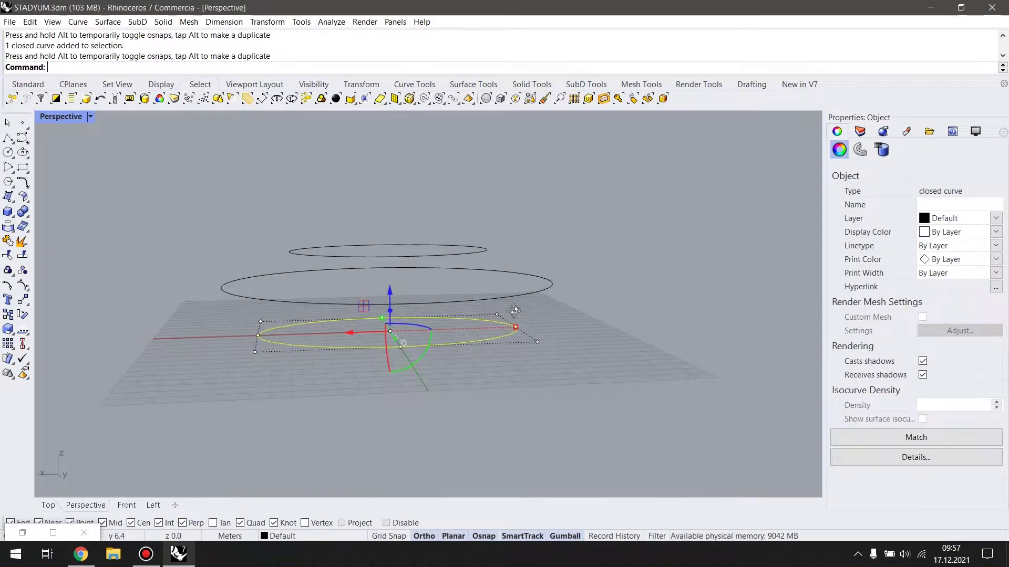
right_drag(487, 348, 490, 286)
drag(489, 286, 491, 263)
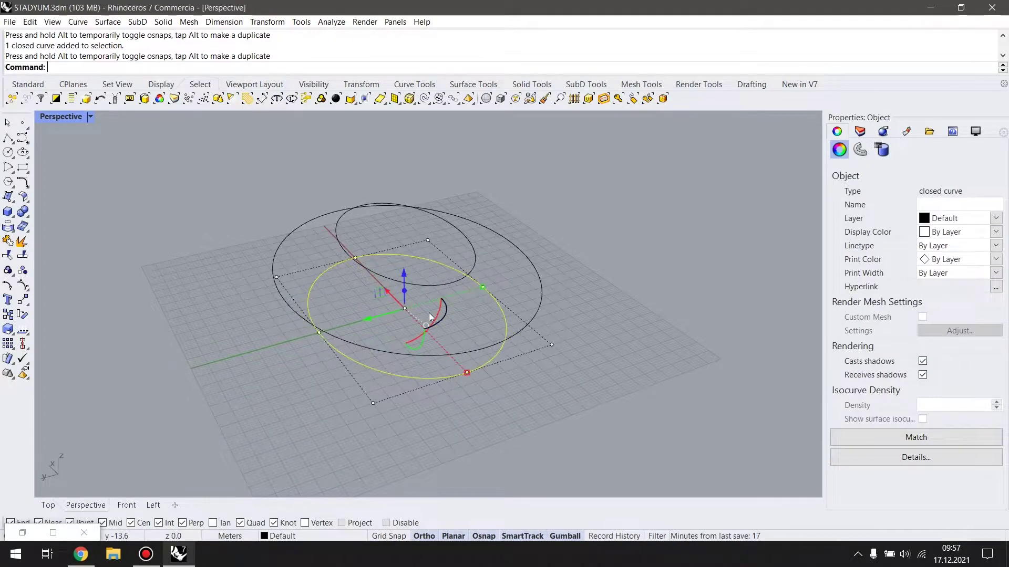
key(Escape)
click(22, 532)
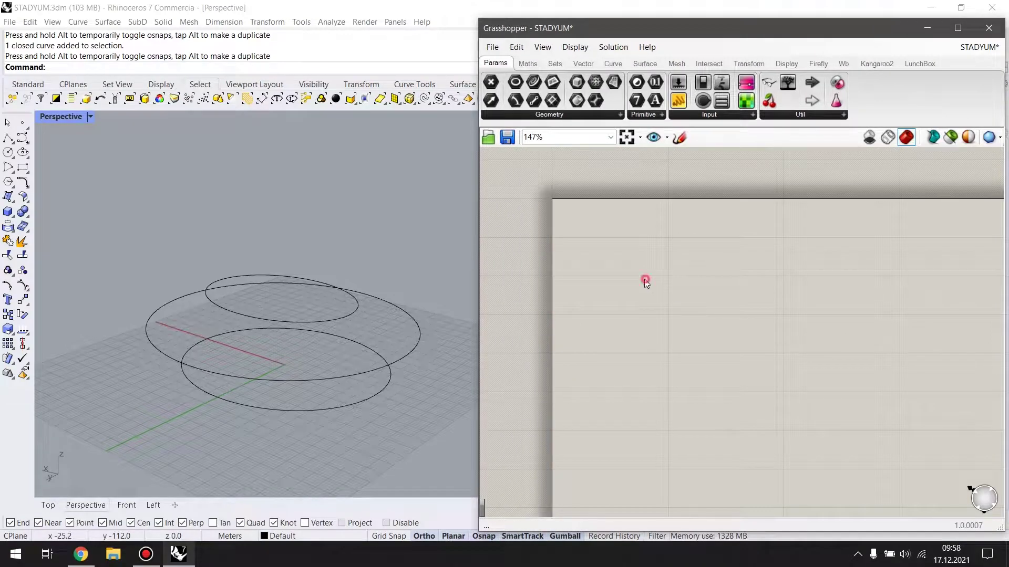
Add a Curve parameter referencing the lower, outer and upper ellipses via Set Multiple Curves.
double_click(646, 283)
text(curve)
key(Return)
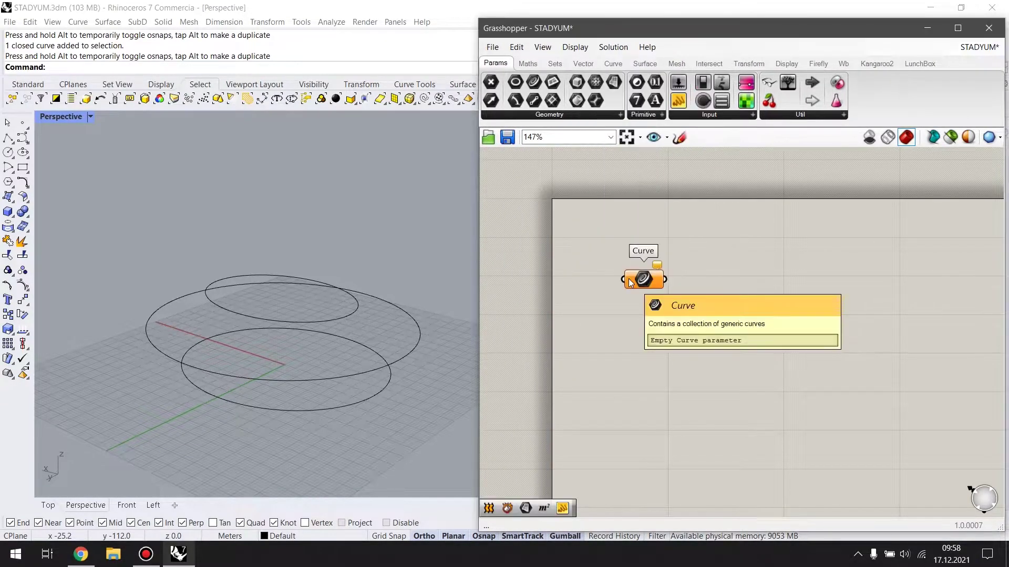
right_click(646, 282)
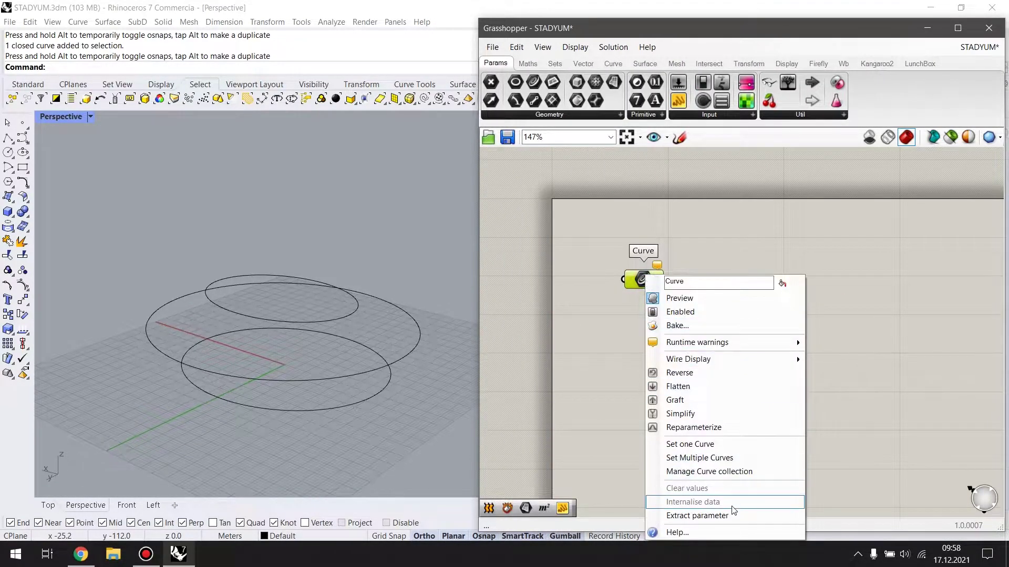
click(704, 457)
click(277, 409)
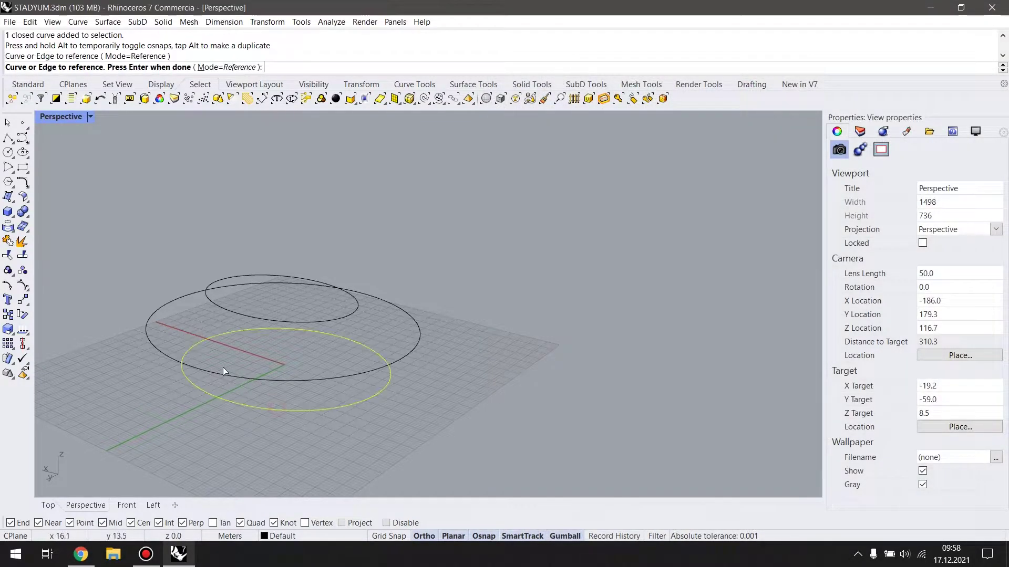
click(223, 368)
click(219, 308)
key(Return)
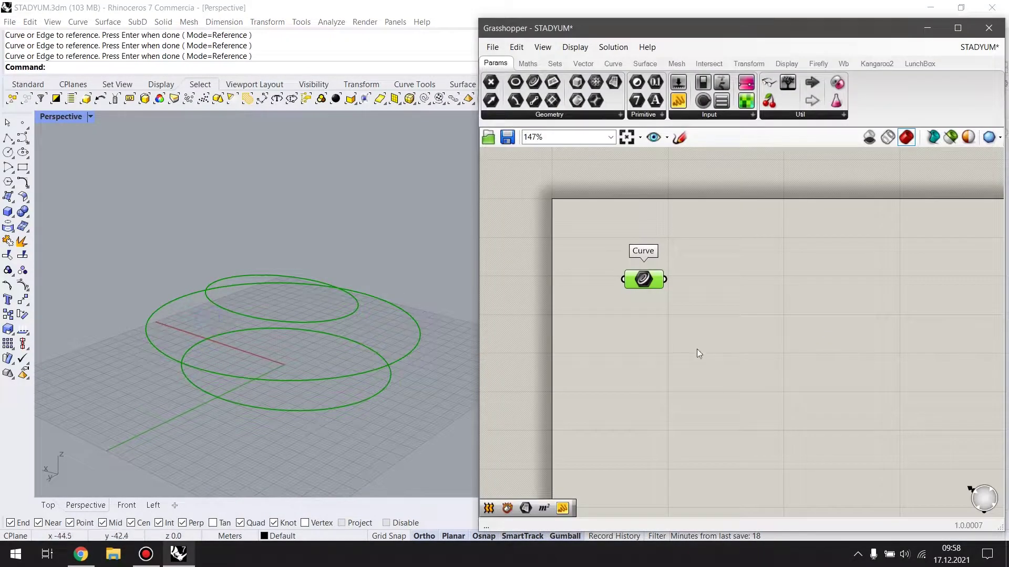
Add a Loft component beside the Curve parameter and feed the curves into it.
double_click(697, 349)
text(loft)
key(Return)
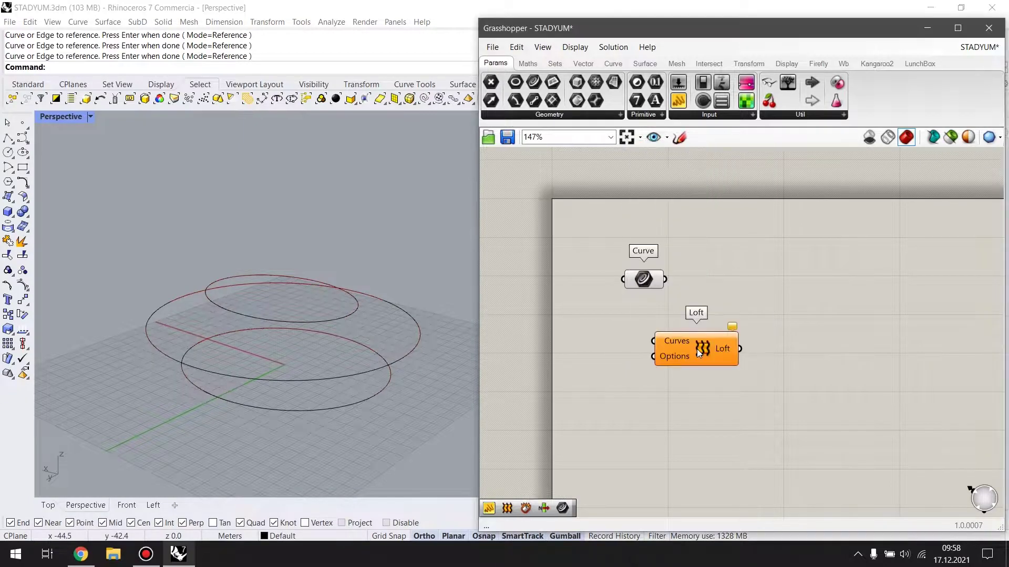
mouse_move(701, 357)
mouse_down()
mouse_move(737, 317)
mouse_move(689, 302)
mouse_move(730, 293)
mouse_up()
mouse_move(331, 323)
right_down()
mouse_move(311, 259)
mouse_move(279, 281)
mouse_move(410, 317)
mouse_move(396, 283)
mouse_move(402, 260)
mouse_move(343, 293)
mouse_move(351, 320)
mouse_move(408, 286)
mouse_move(294, 317)
right_up()
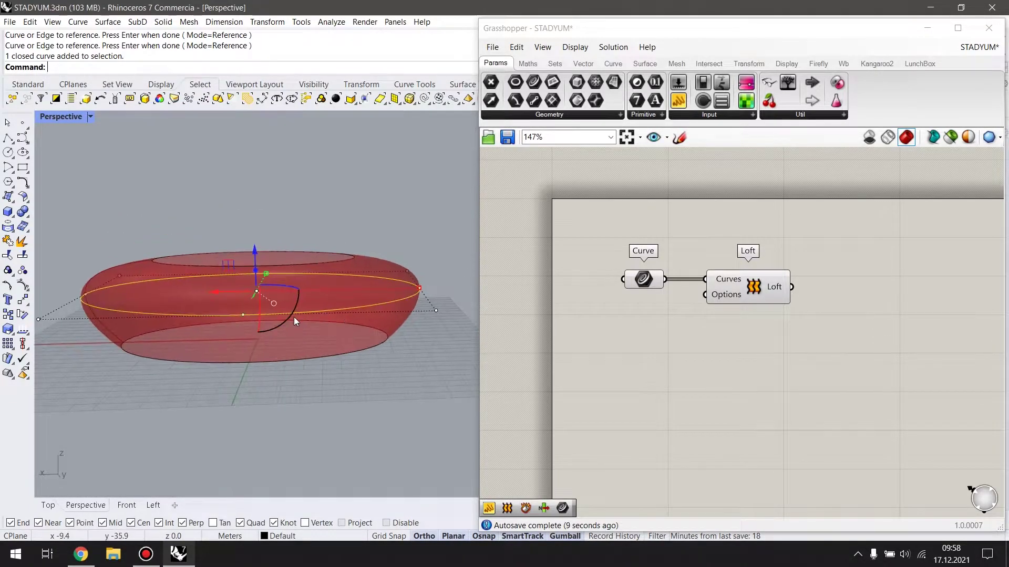
Turn Ortho off and rotate the ellipses to tilt the top of the shell.
mouse_move(294, 316)
mouse_down()
mouse_move(361, 417)
mouse_move(452, 348)
mouse_move(449, 297)
mouse_move(446, 339)
mouse_up()
key(F8)
click(218, 267)
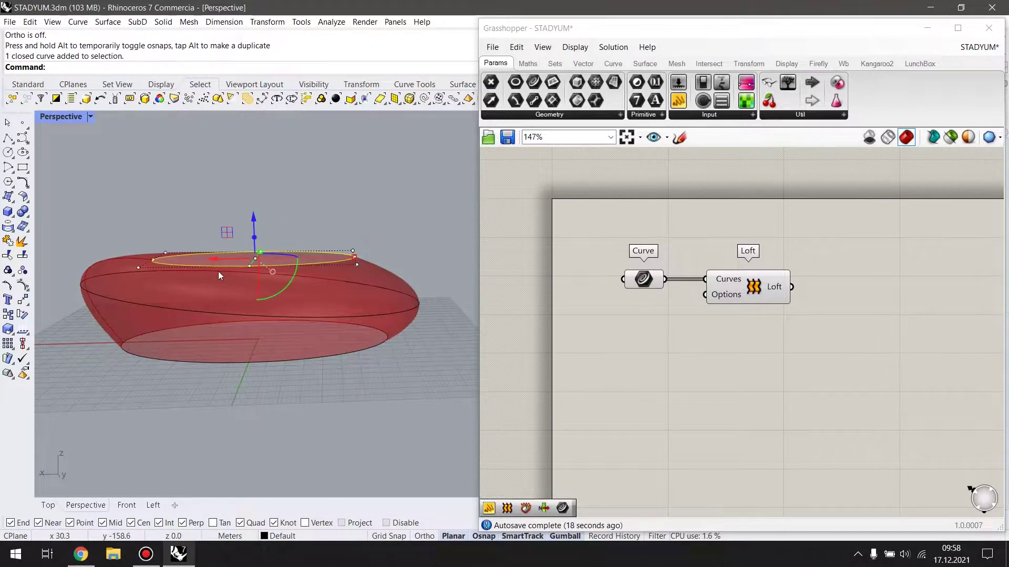
drag(288, 287, 376, 404)
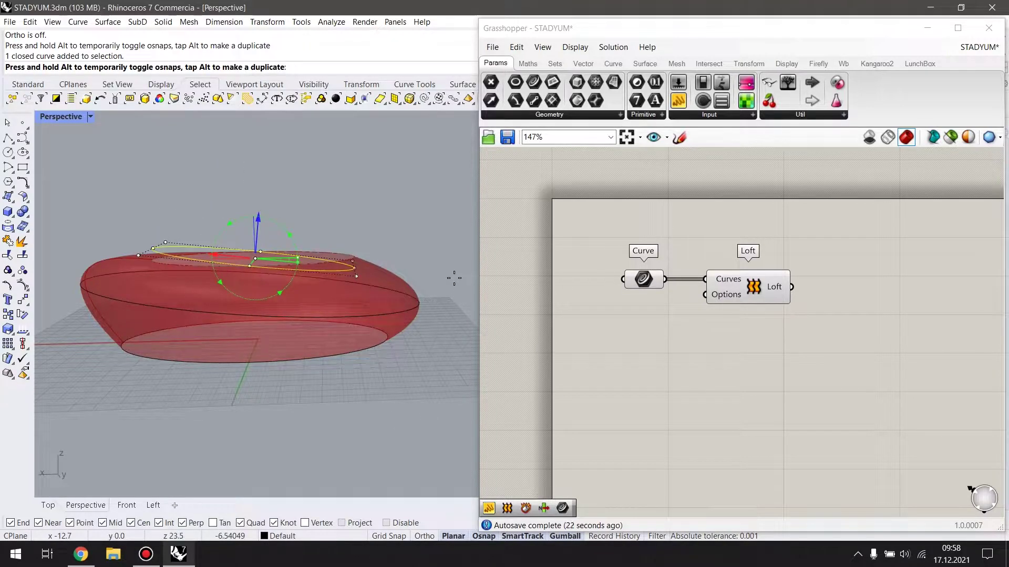
key(Escape)
mouse_move(455, 276)
right_down()
mouse_move(286, 316)
mouse_move(258, 377)
right_up()
Scale up the bottom ellipse with the gumball to open the stadium ring.
click(260, 372)
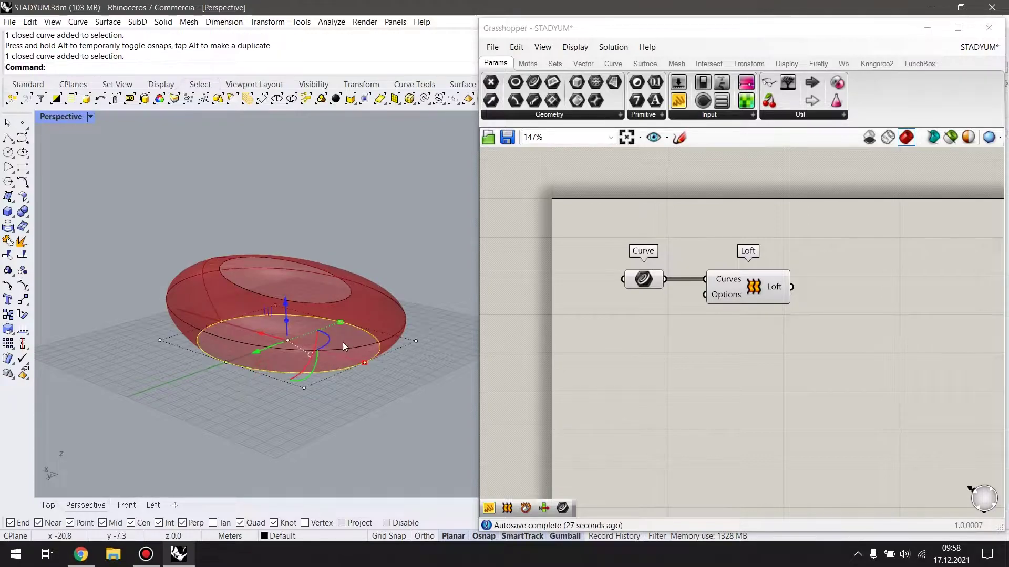
drag(339, 330, 370, 378)
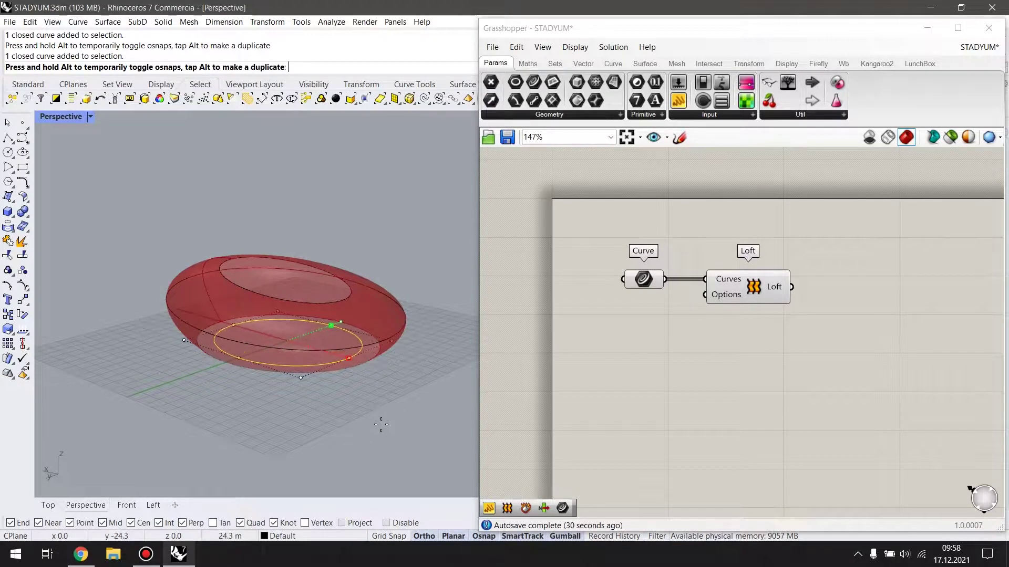
key(Escape)
right_drag(284, 398, 373, 329)
right_drag(768, 382, 739, 343)
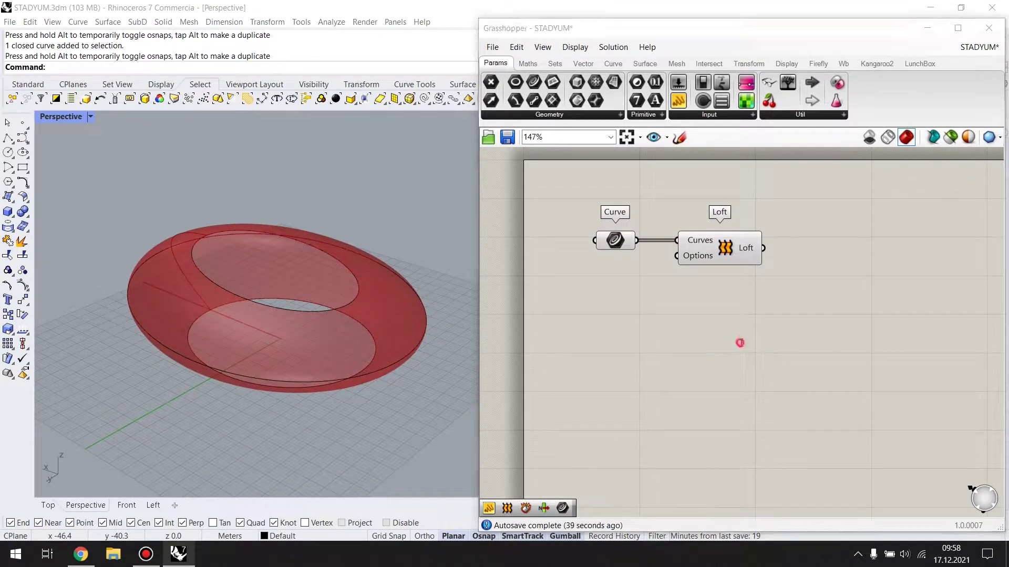
Add a Sphere component to the Grasshopper canvas.
double_click(740, 342)
text(sph)
key(Return)
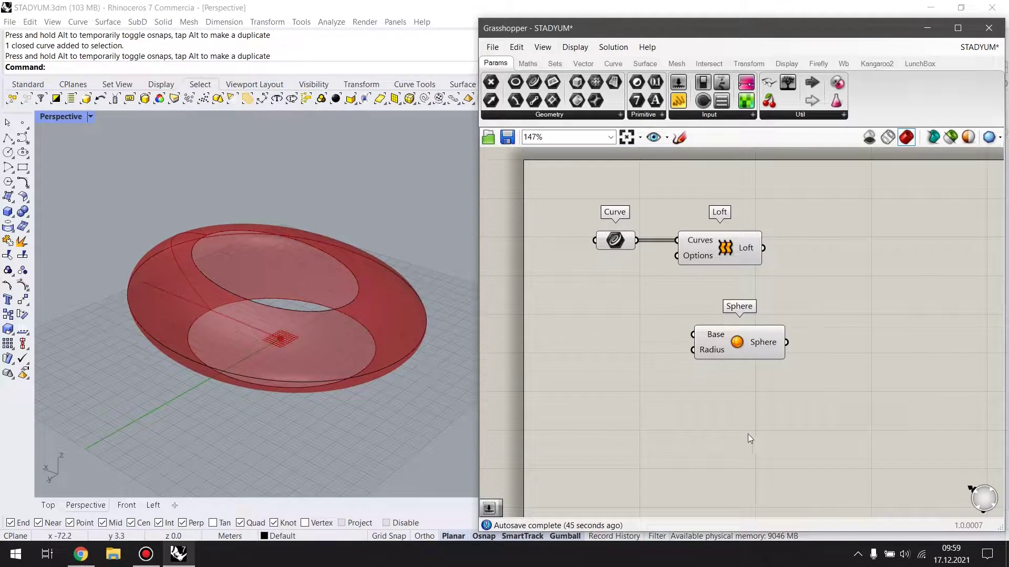
right_drag(326, 320, 302, 348)
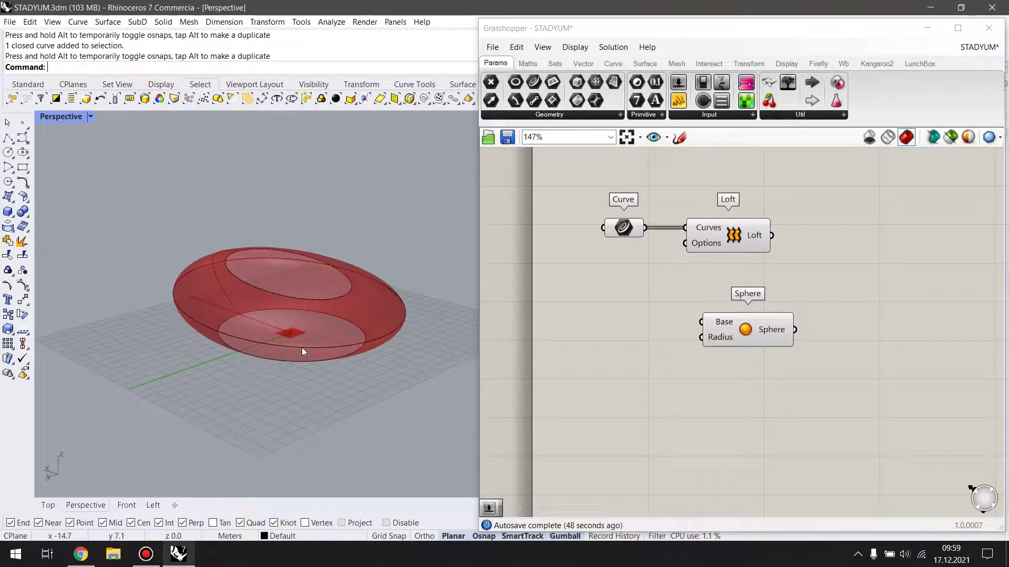
drag(747, 337, 767, 330)
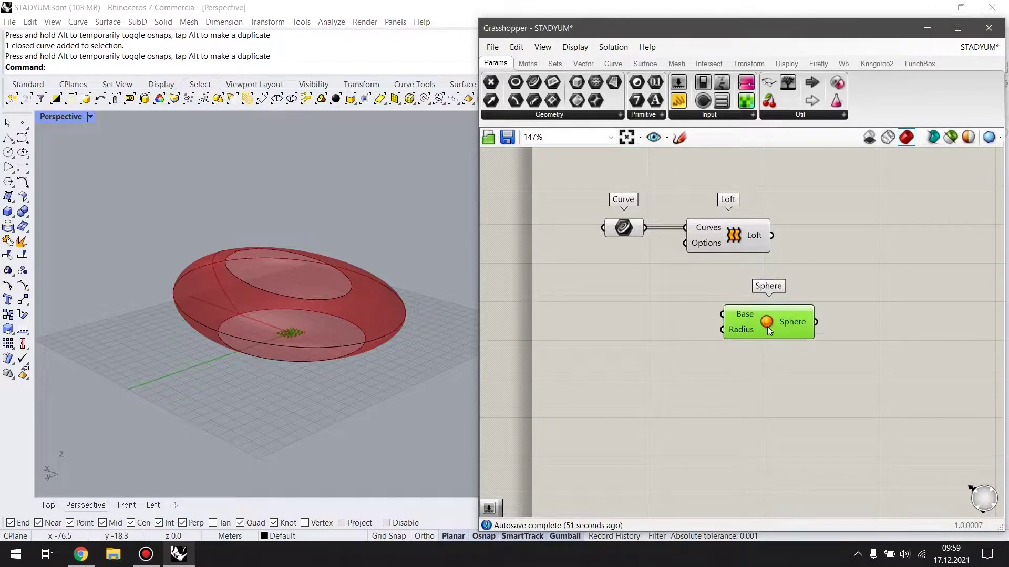
Wire a Number Slider of 50 into the Sphere's Radius and raise it to 62.
double_click(645, 354)
text(50)
key(Return)
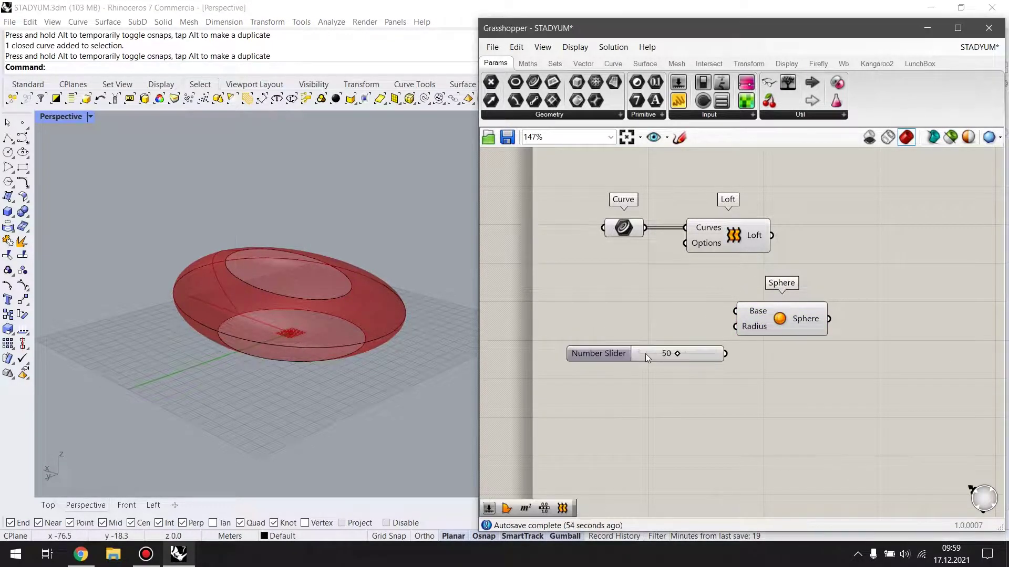
mouse_move(687, 353)
mouse_down()
mouse_move(734, 326)
mouse_move(665, 326)
mouse_up()
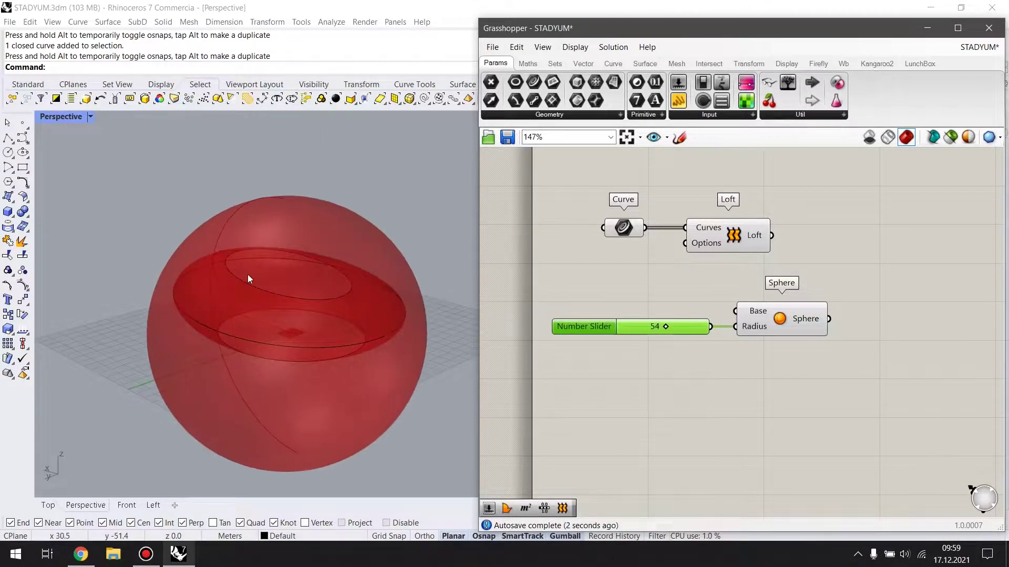
mouse_move(247, 274)
right_down()
mouse_move(337, 292)
mouse_move(240, 266)
mouse_move(347, 261)
mouse_move(168, 265)
mouse_move(203, 276)
right_up()
drag(660, 326, 669, 322)
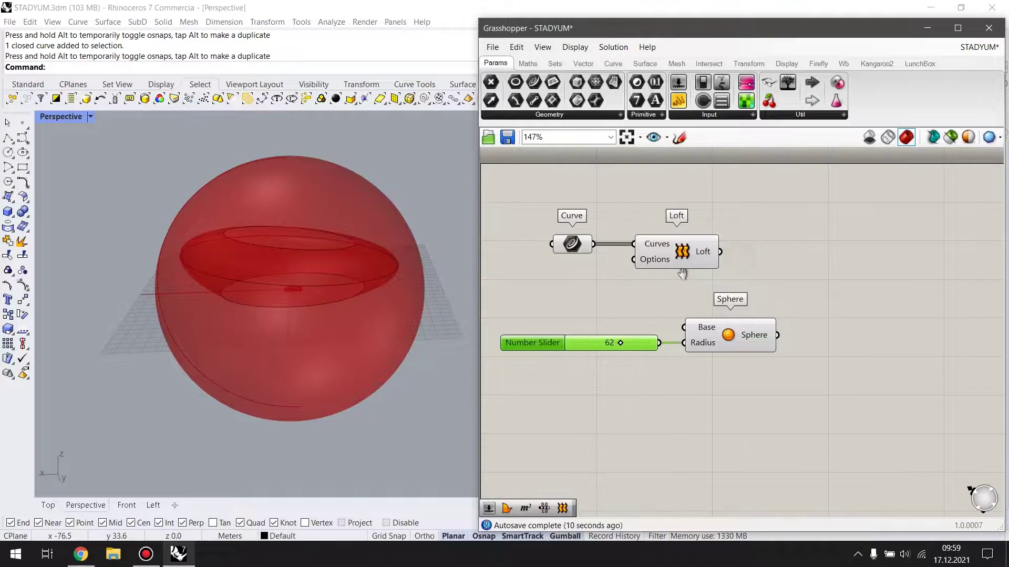
right_drag(666, 320, 584, 338)
Add Populate Geometry and feed the sphere into its Geometry input.
double_click(828, 342)
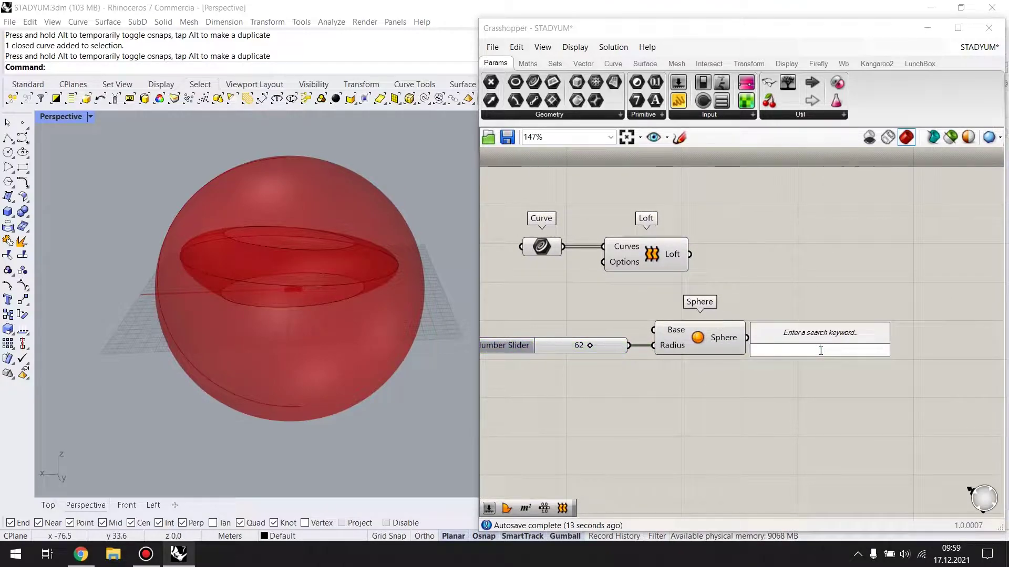
text(po)
key(Return)
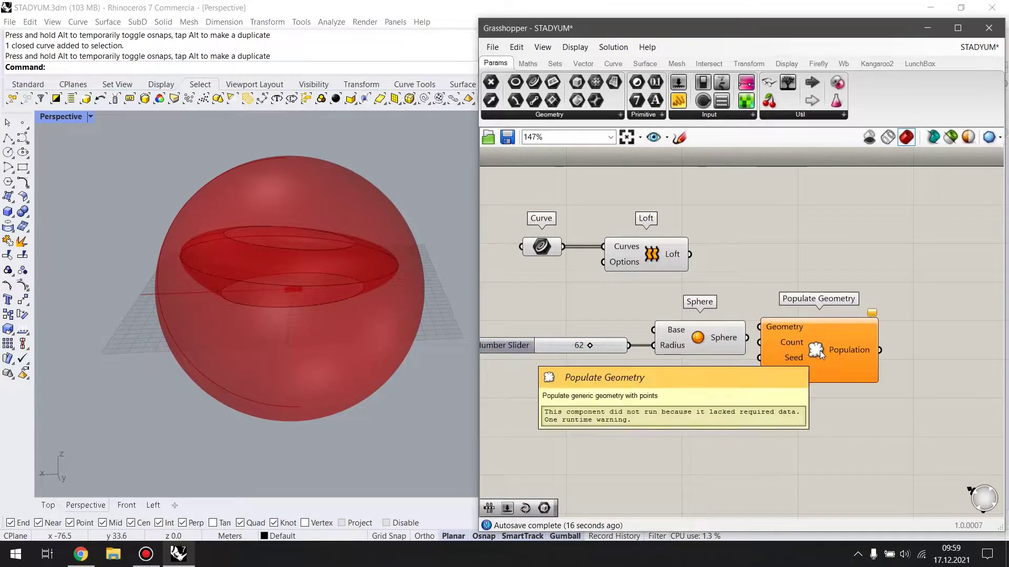
drag(855, 379, 822, 365)
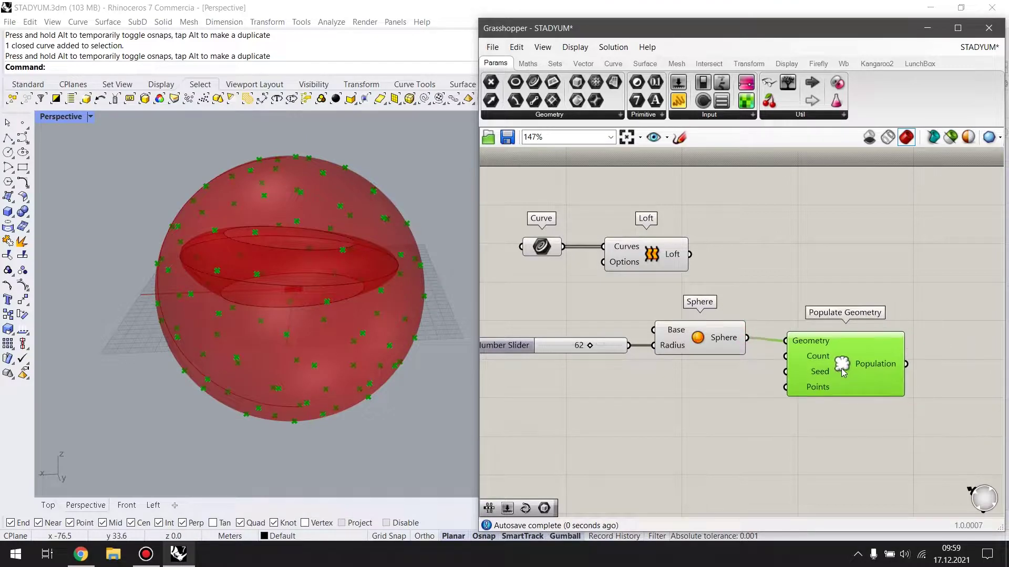
mouse_move(261, 319)
right_down()
mouse_move(463, 401)
mouse_move(428, 282)
mouse_move(251, 264)
mouse_move(273, 294)
right_up()
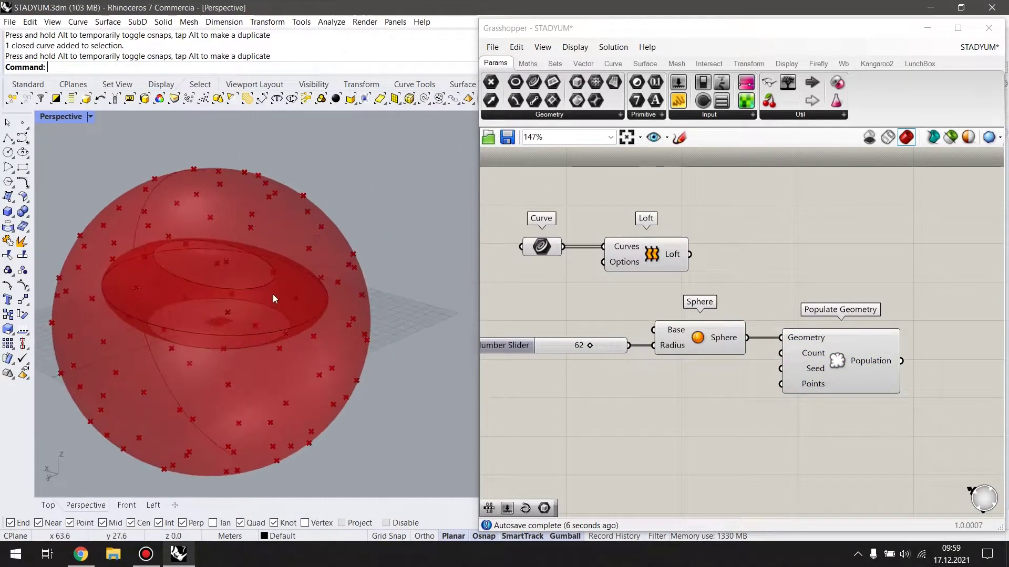
right_drag(691, 436, 715, 395)
Add a count Number Slider, change it from 100 to 70, and place it beside Populate Geometry.
double_click(715, 395)
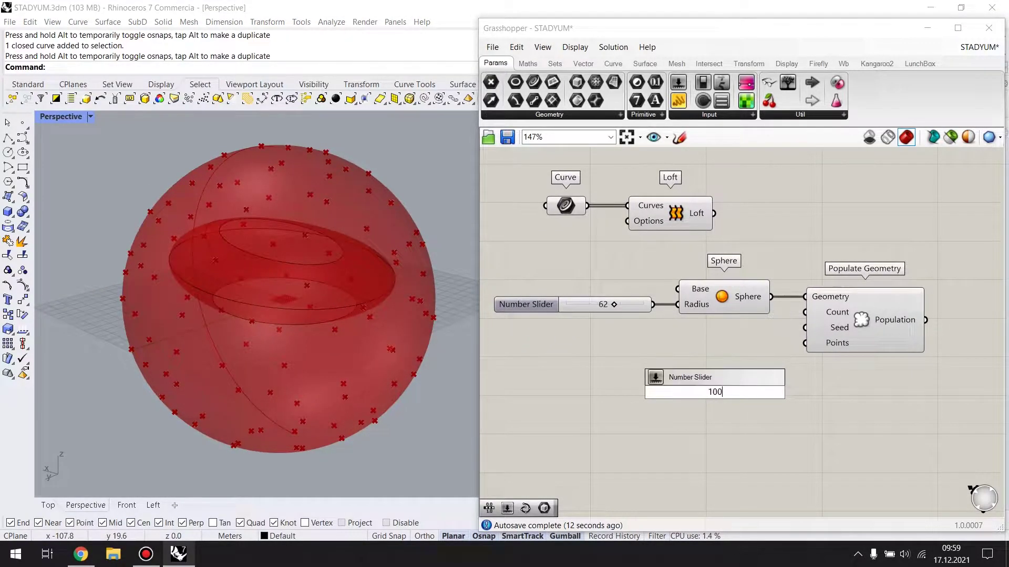
key(Return)
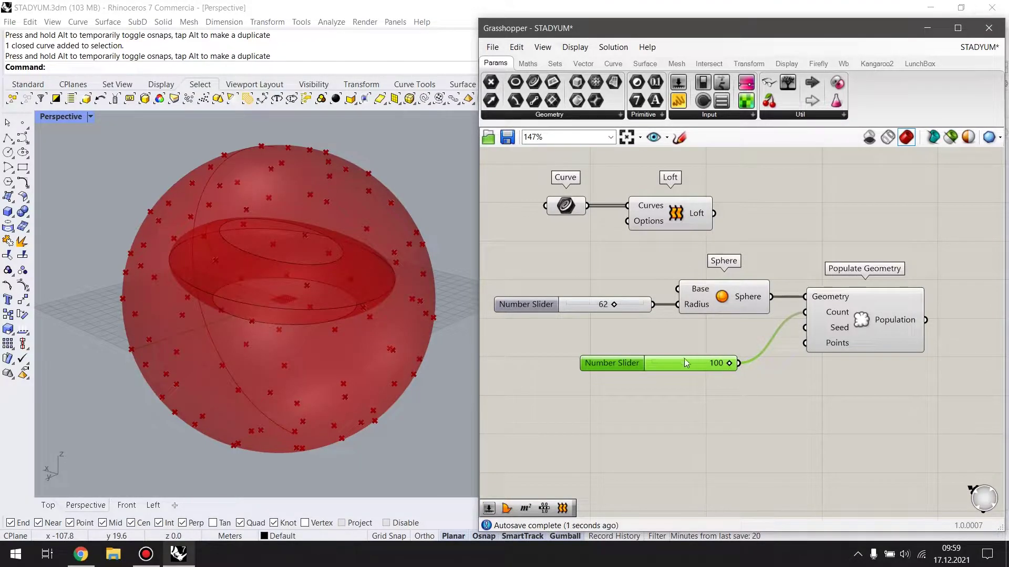
text(70)
key(Return)
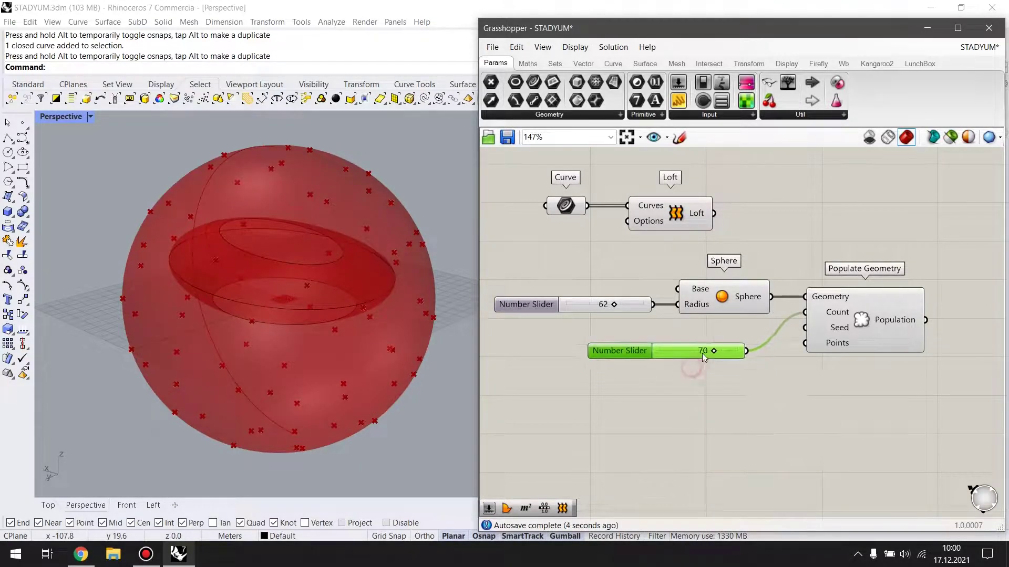
drag(691, 367, 717, 351)
scroll(792, 379, down, 2)
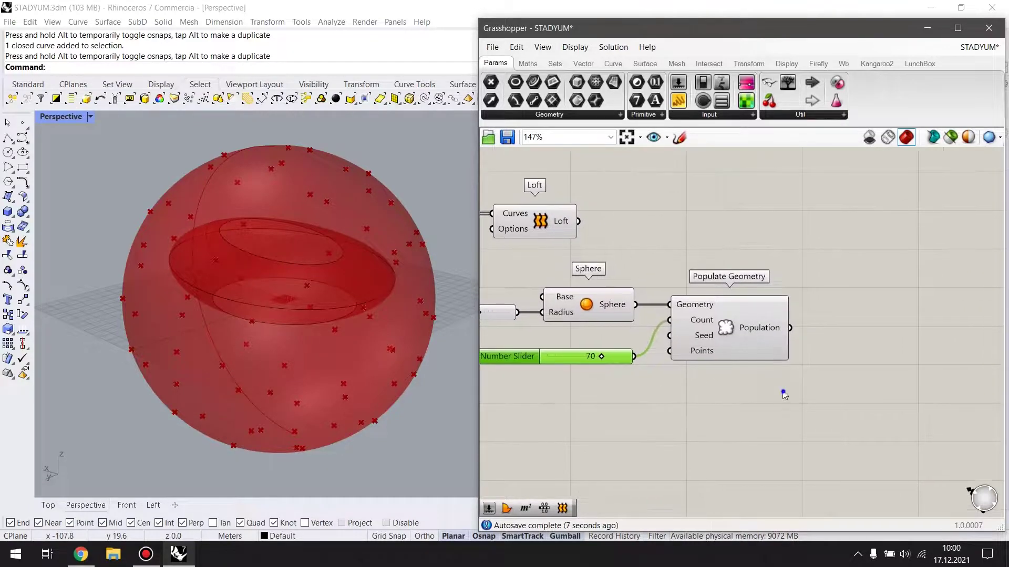
right_drag(783, 394, 784, 344)
Add a Construct Point component to the definition.
double_click(693, 397)
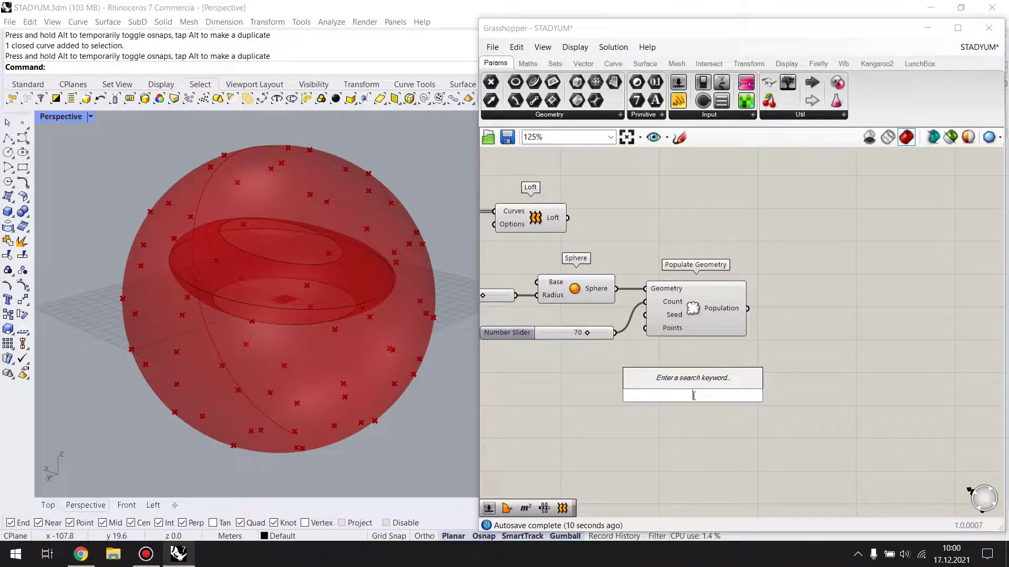
text(const)
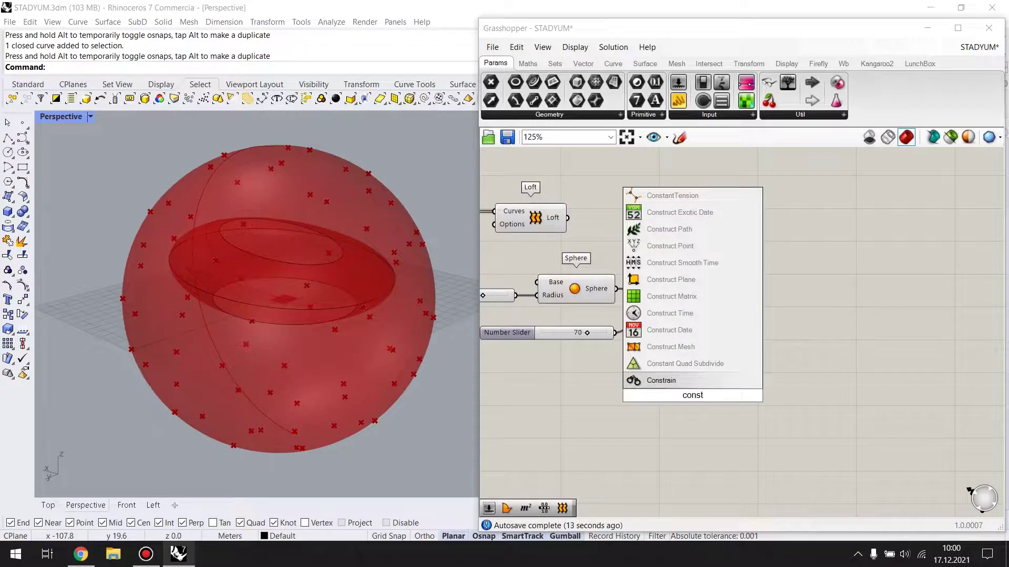
key(Return)
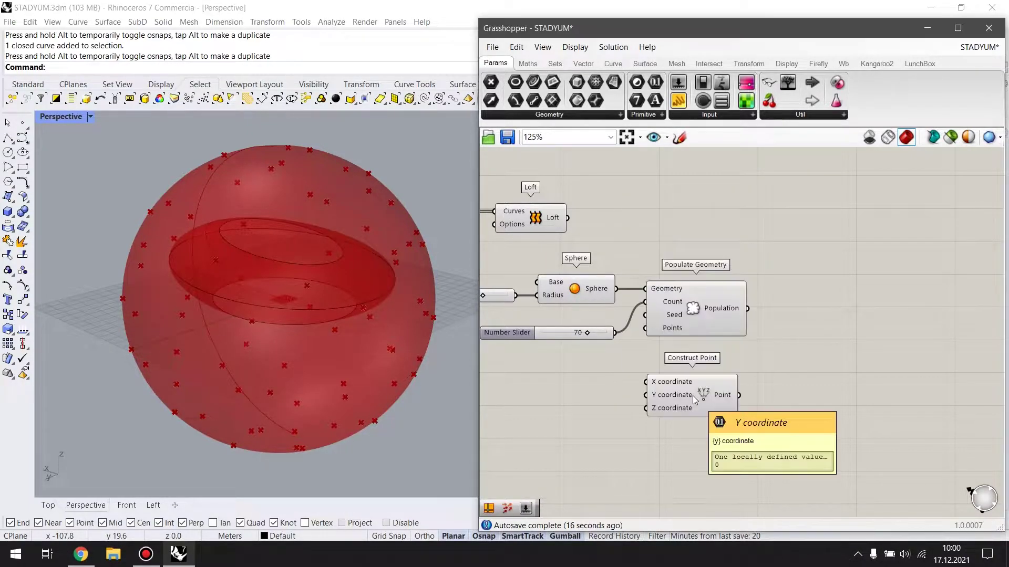
scroll(286, 298, up, 5)
scroll(264, 300, up, 5)
scroll(265, 300, down, 4)
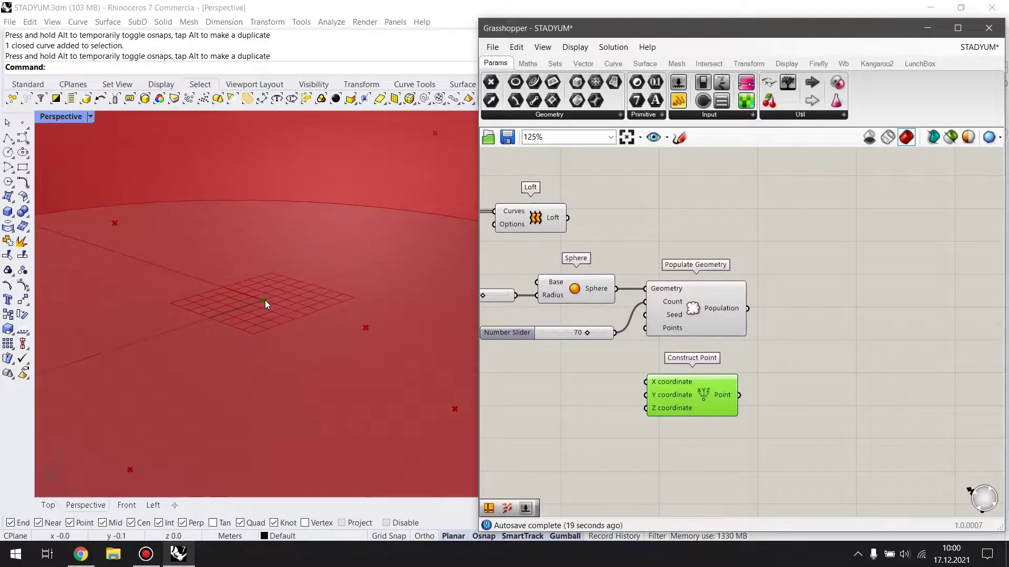
scroll(265, 301, down, 5)
drag(701, 394, 703, 396)
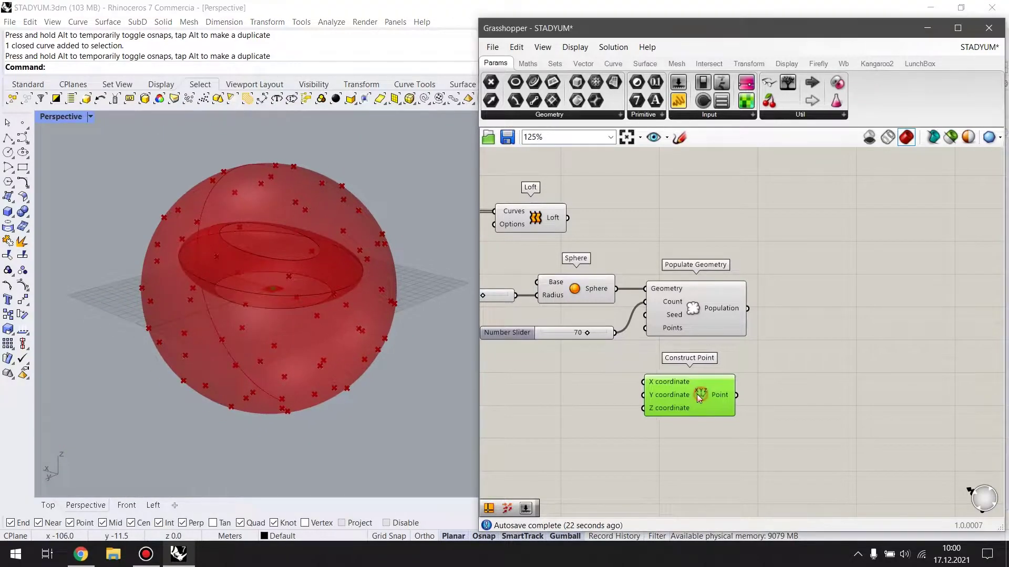
Add a Vector 2Pt component and wire the constructed point into it.
double_click(806, 338)
text(vector)
click(809, 314)
drag(792, 352, 815, 344)
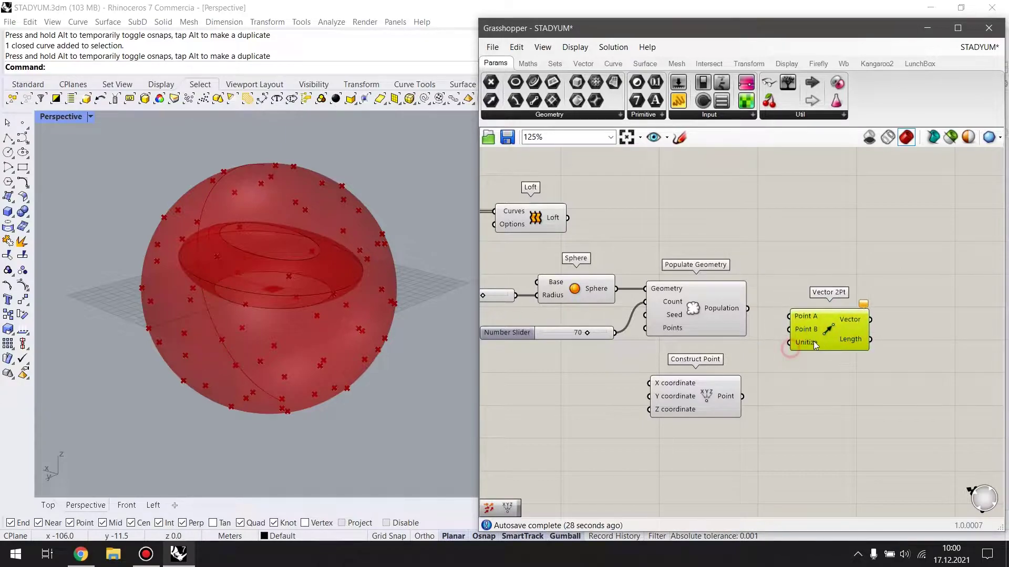
drag(742, 399, 754, 379)
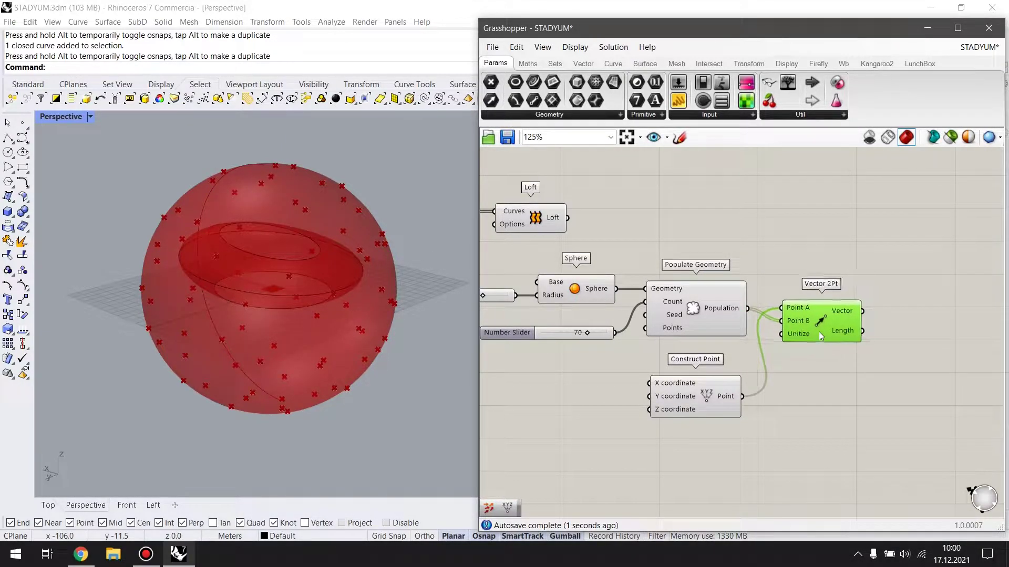
right_drag(818, 332, 745, 332)
Place a Vector Display component next to Vector 2Pt to preview the arrows.
double_click(796, 283)
text(vector)
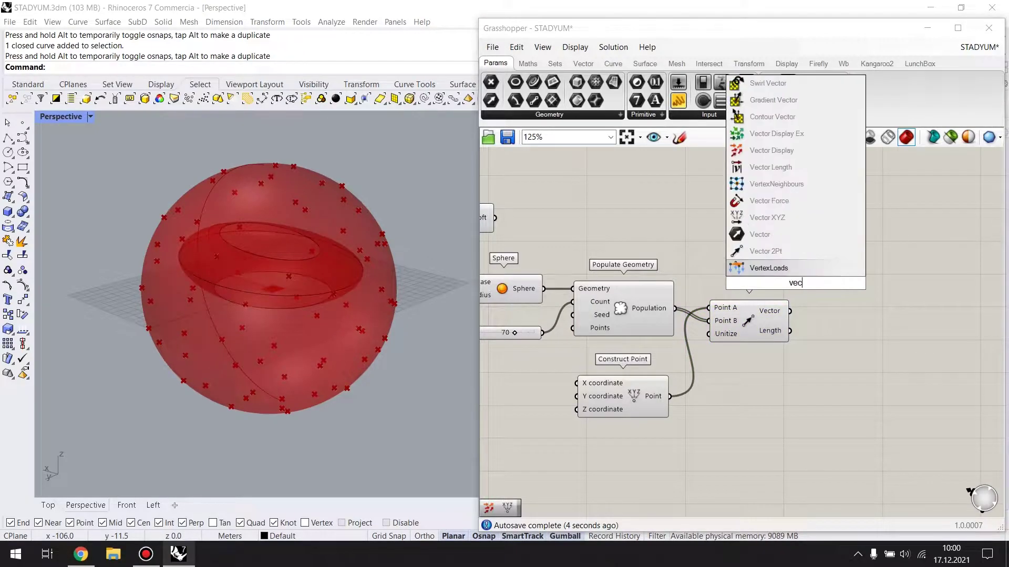
key(Up)
key(Up)
key(Up)
key(Return)
mouse_move(797, 287)
mouse_down()
mouse_move(821, 308)
mouse_move(802, 321)
mouse_move(827, 329)
mouse_up()
scroll(336, 227, down, 3)
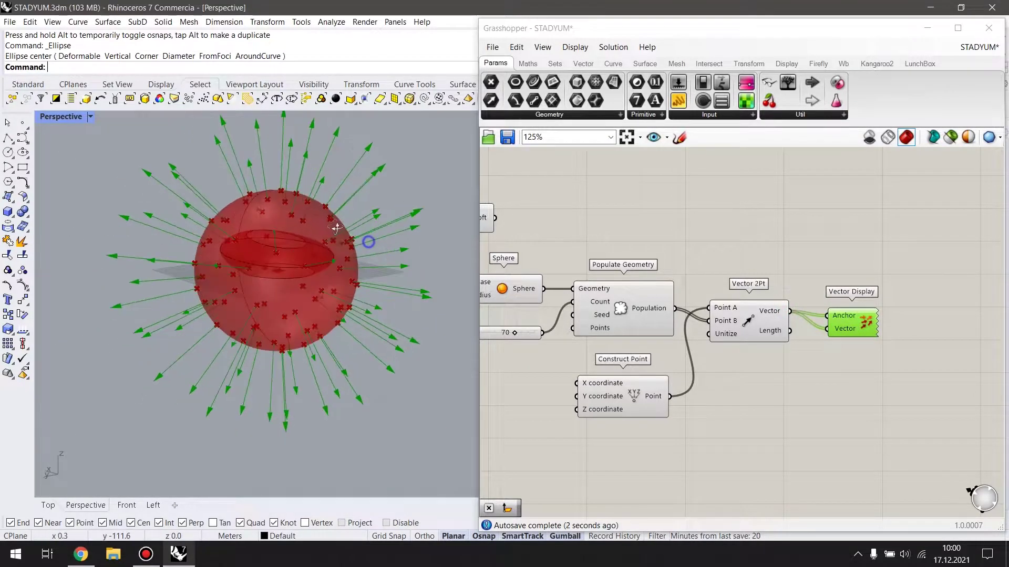
scroll(337, 303, up, 5)
scroll(162, 314, down, 4)
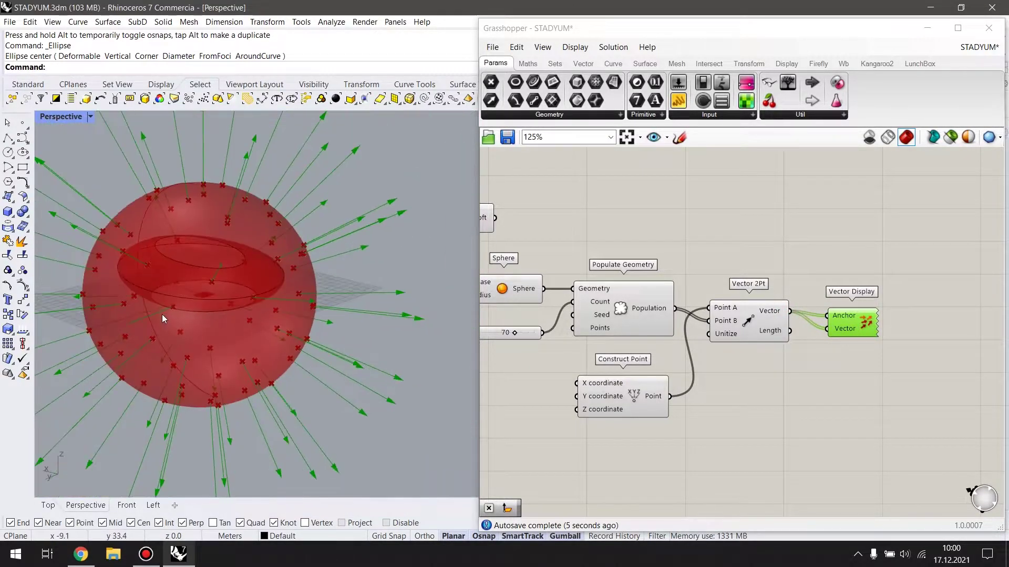
scroll(209, 278, down, 4)
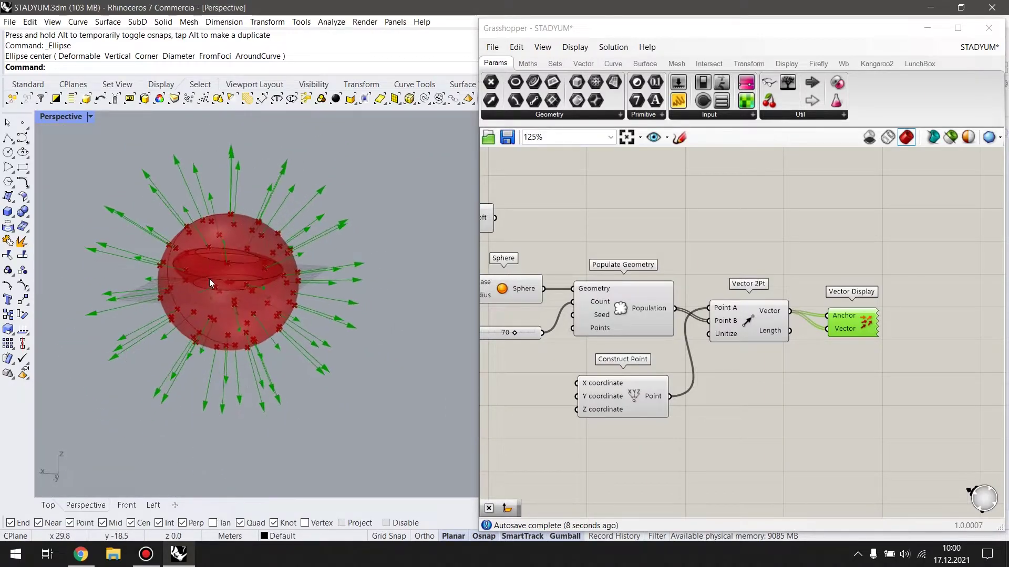
scroll(209, 278, up, 3)
scroll(237, 294, down, 2)
Delete the Vector Display component.
right_drag(844, 332, 818, 317)
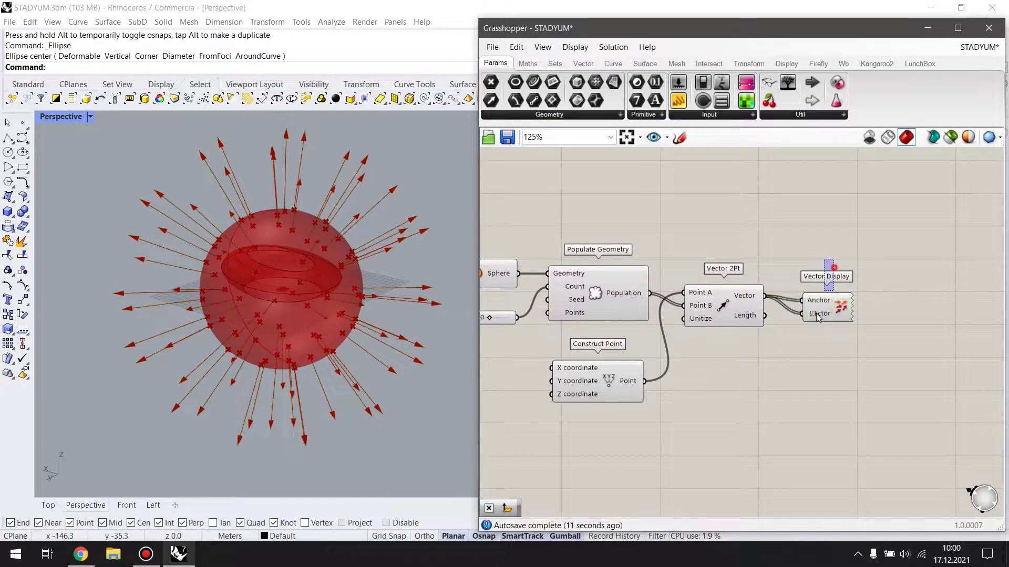
click(817, 317)
key(Delete)
right_drag(823, 363, 799, 356)
Add a Plane Normal component and feed the Vector 2Pt vectors into its Z-Axis.
double_click(774, 369)
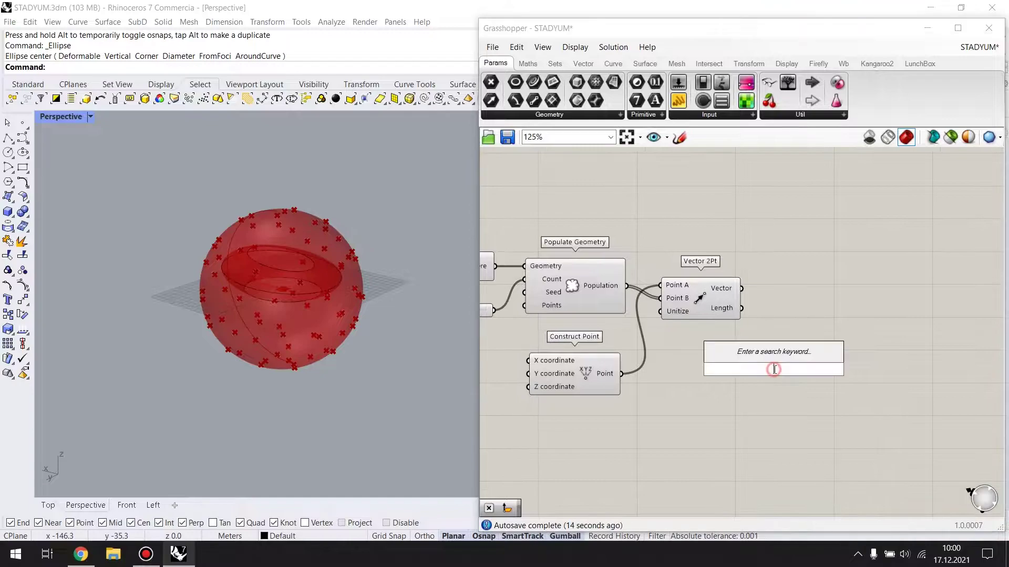
text(plane )
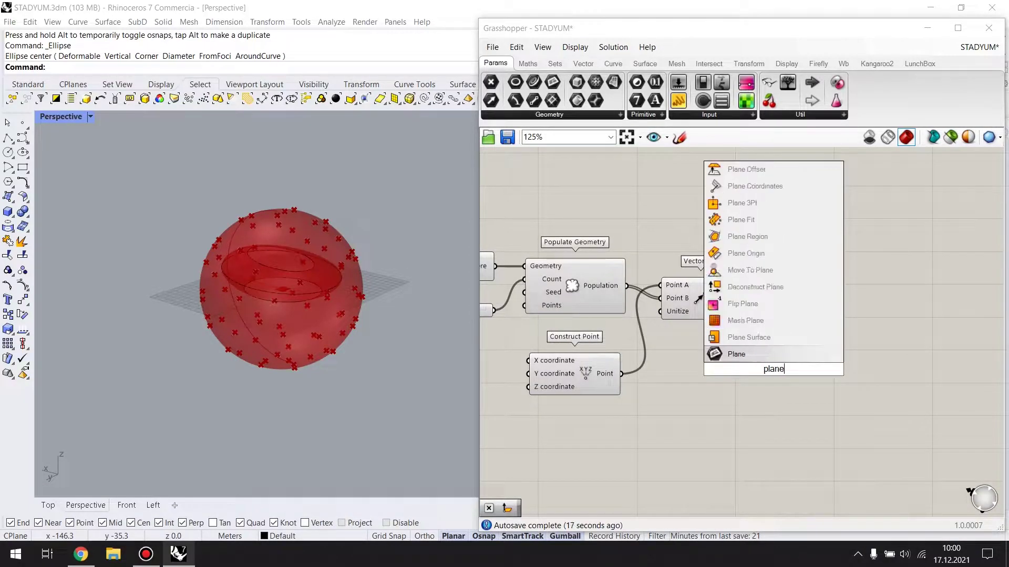
text(nor)
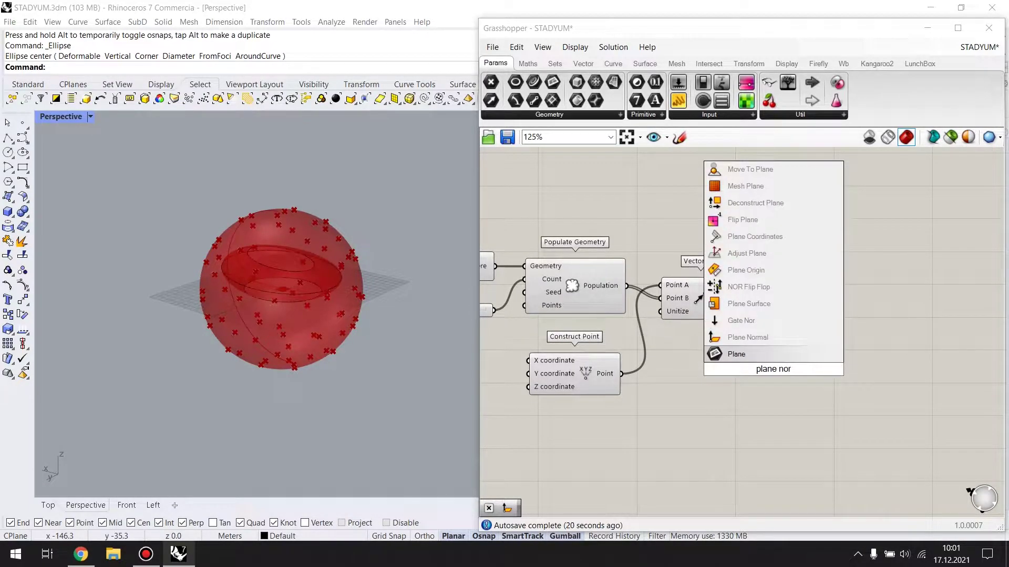
text(m)
key(Return)
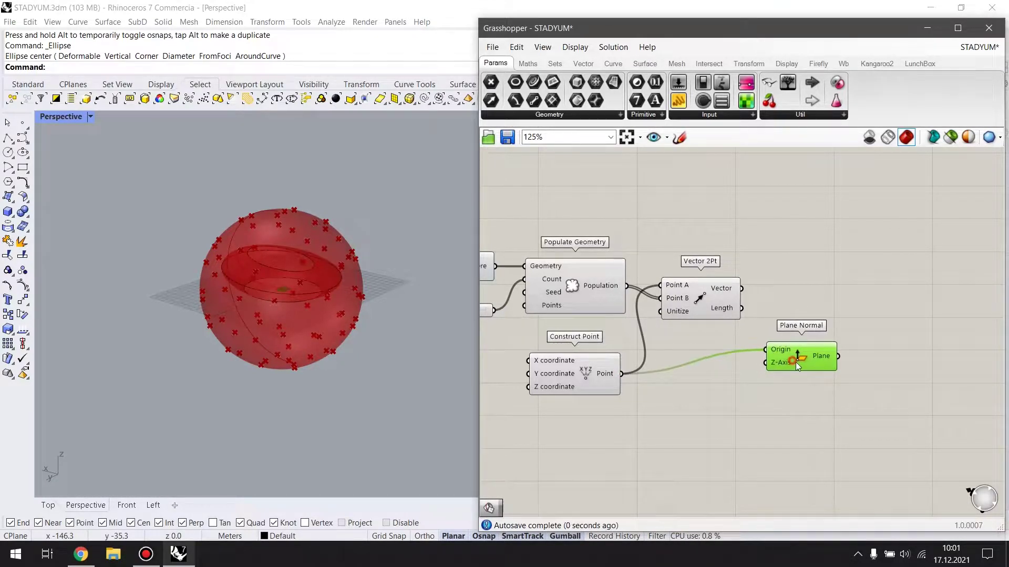
drag(796, 361, 801, 382)
drag(747, 289, 757, 378)
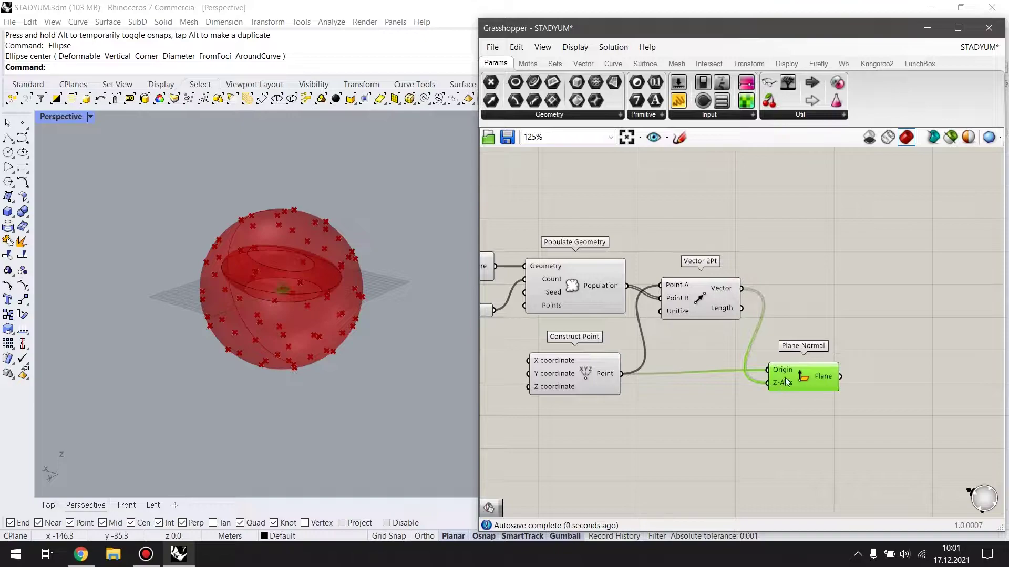
scroll(298, 289, up, 4)
scroll(310, 294, up, 5)
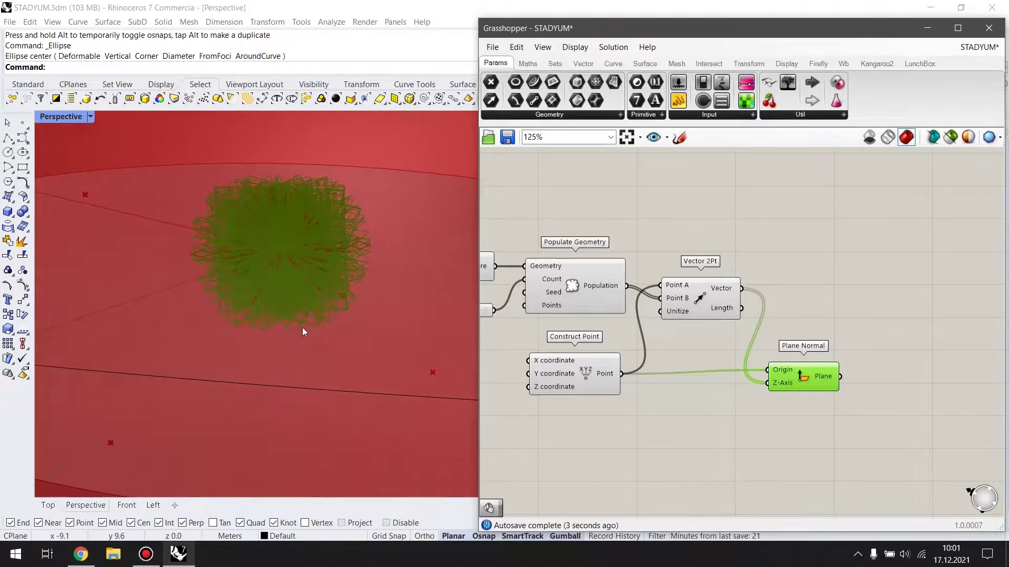
Pan the definition to bring the Sphere and slider nodes back into view.
click(641, 464)
scroll(270, 277, down, 5)
scroll(279, 276, down, 3)
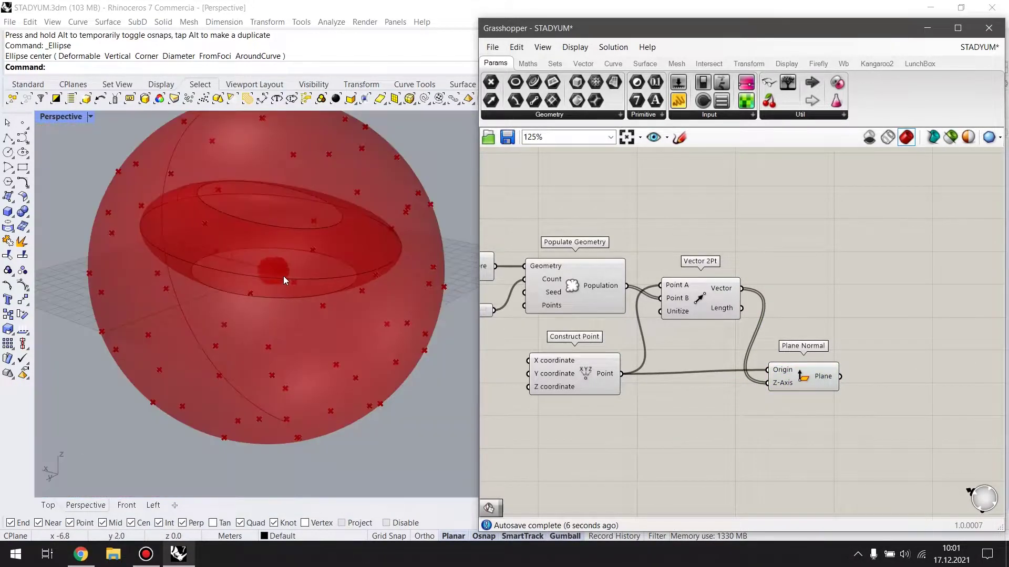
right_drag(621, 357, 680, 348)
click(863, 381)
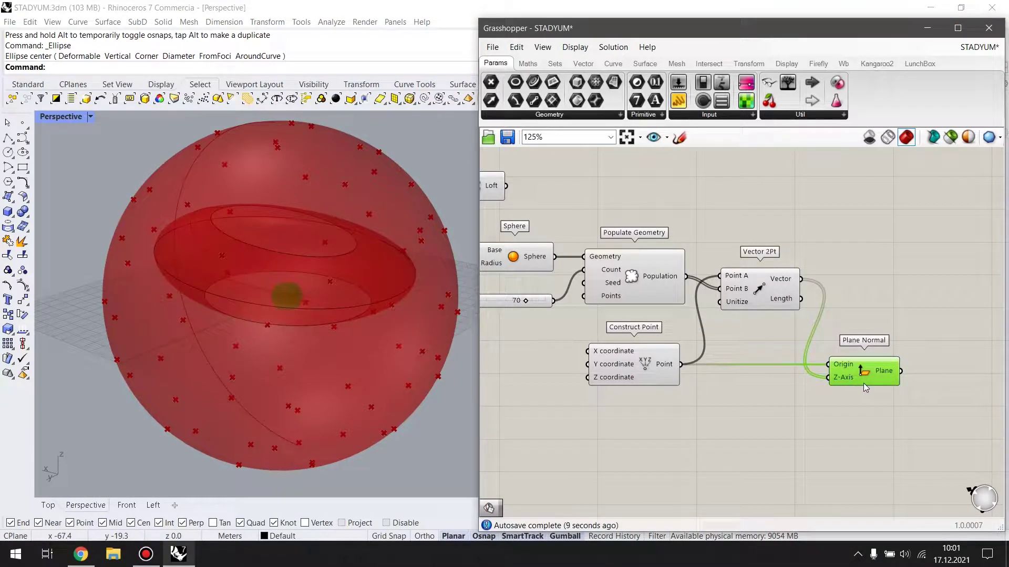
right_drag(863, 383, 715, 388)
Place a Brep | Plane component, wiring Plane Normal planes to Plane and the Loft shell to Brep.
double_click(813, 288)
text(bra)
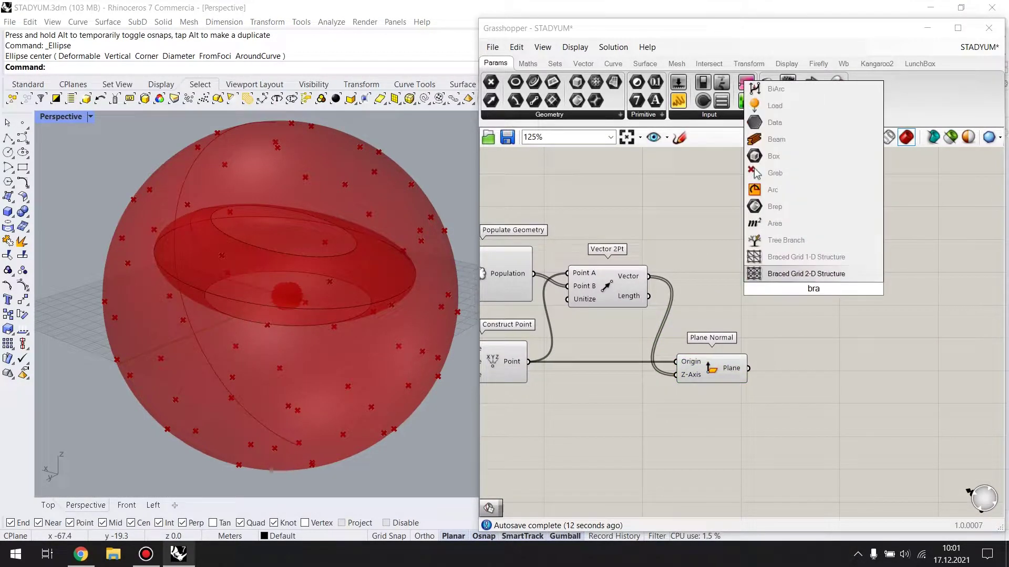
text(p pl)
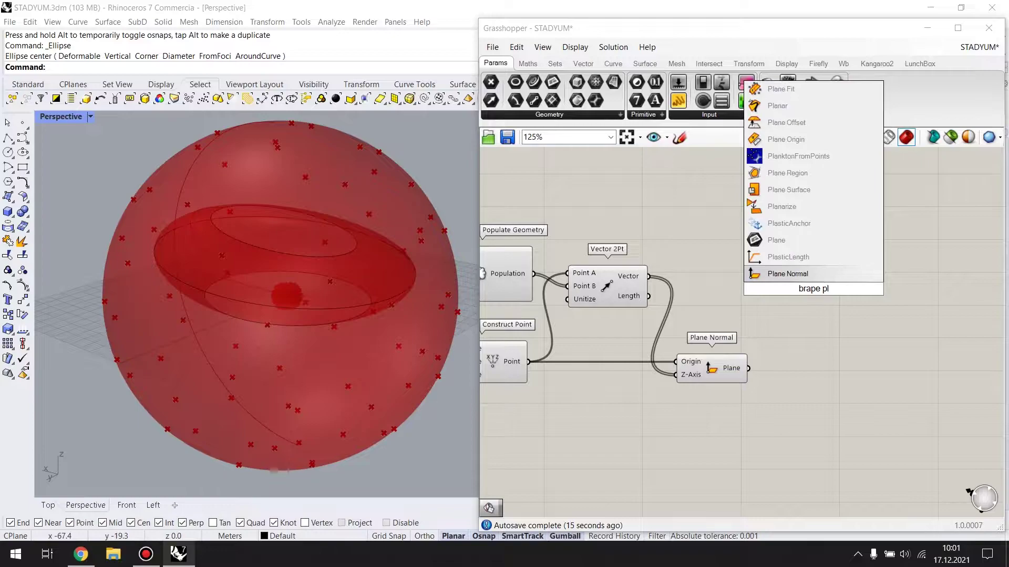
text(an)
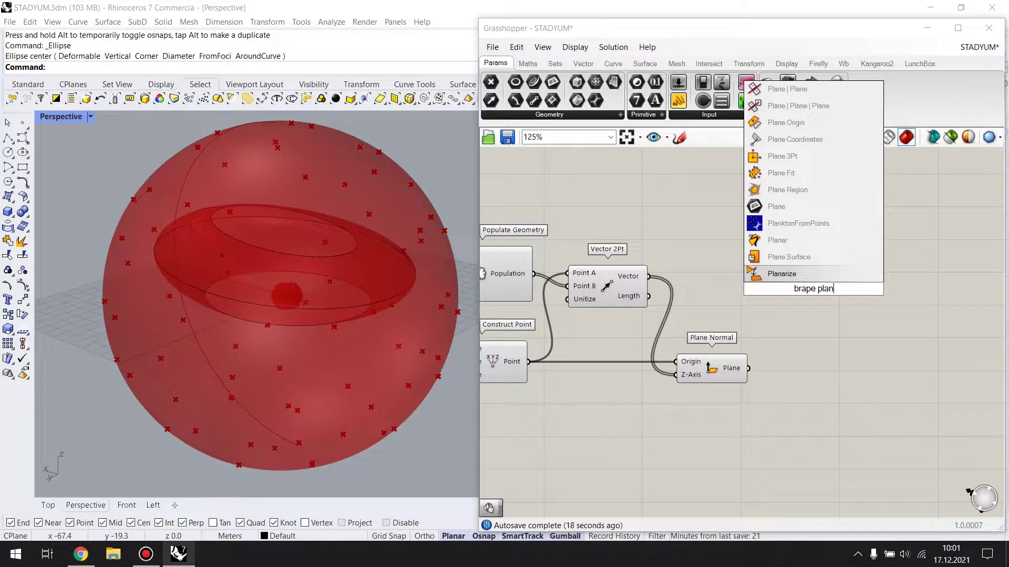
text(br)
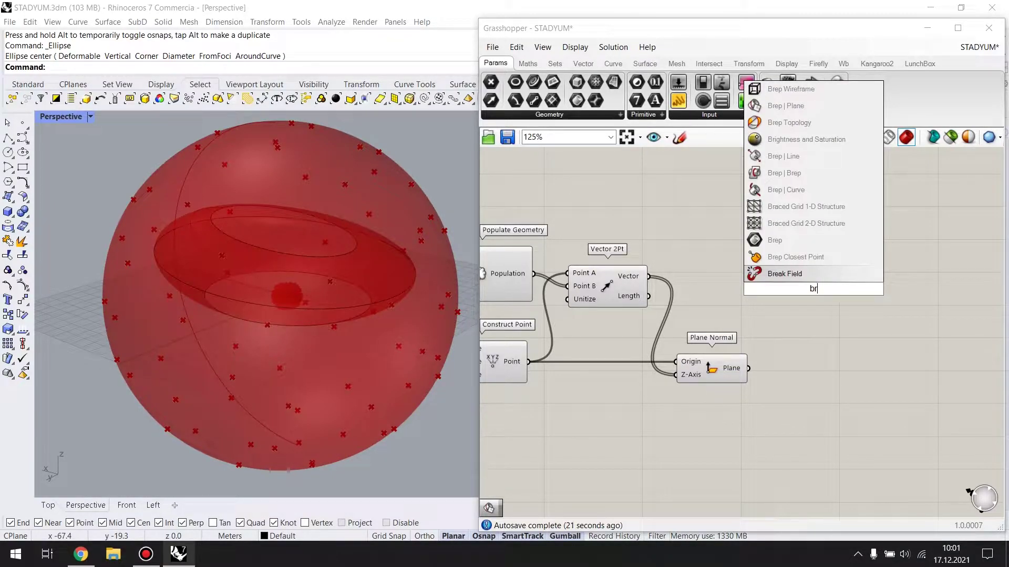
click(785, 106)
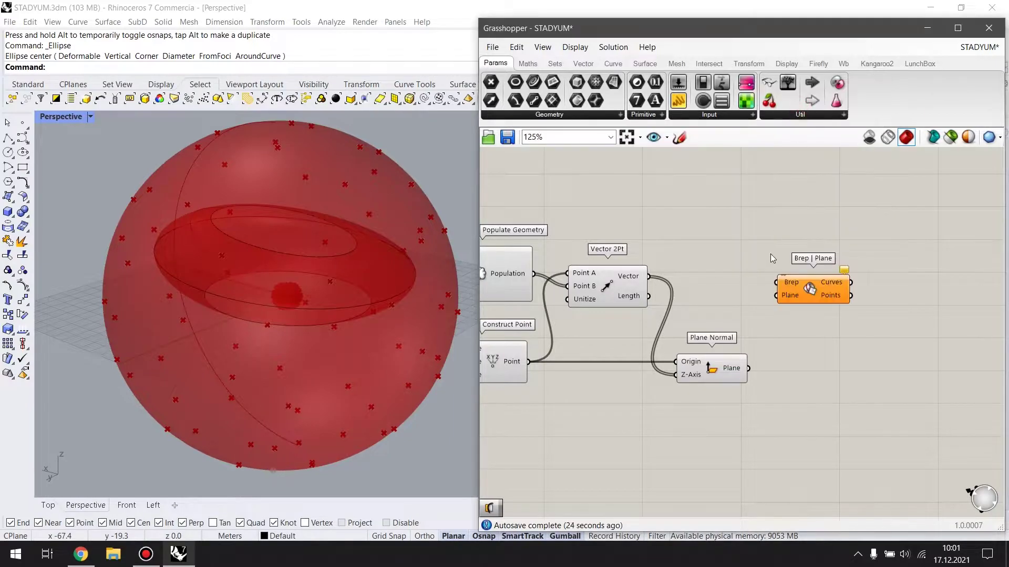
drag(797, 289, 786, 295)
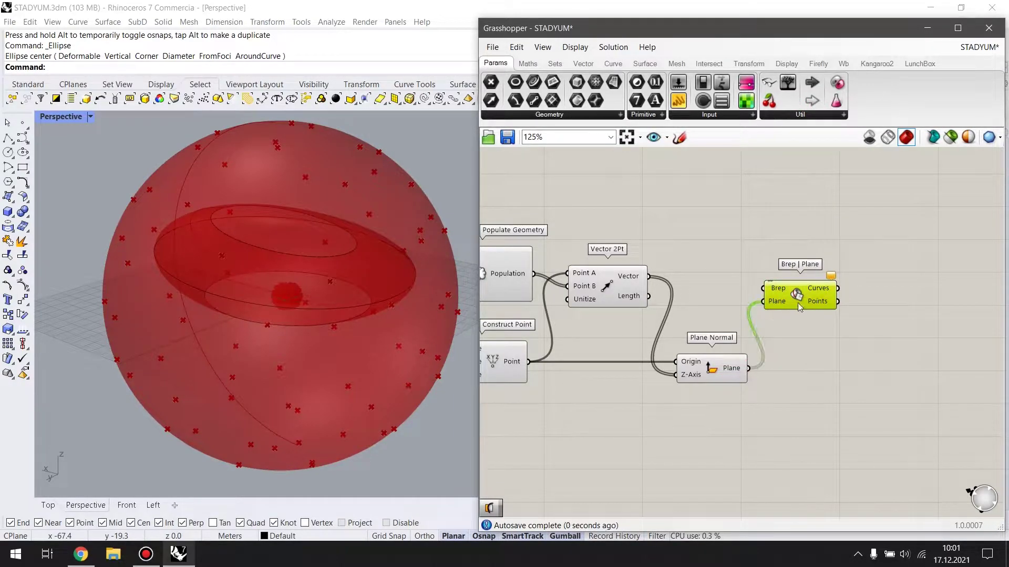
right_drag(814, 304, 851, 316)
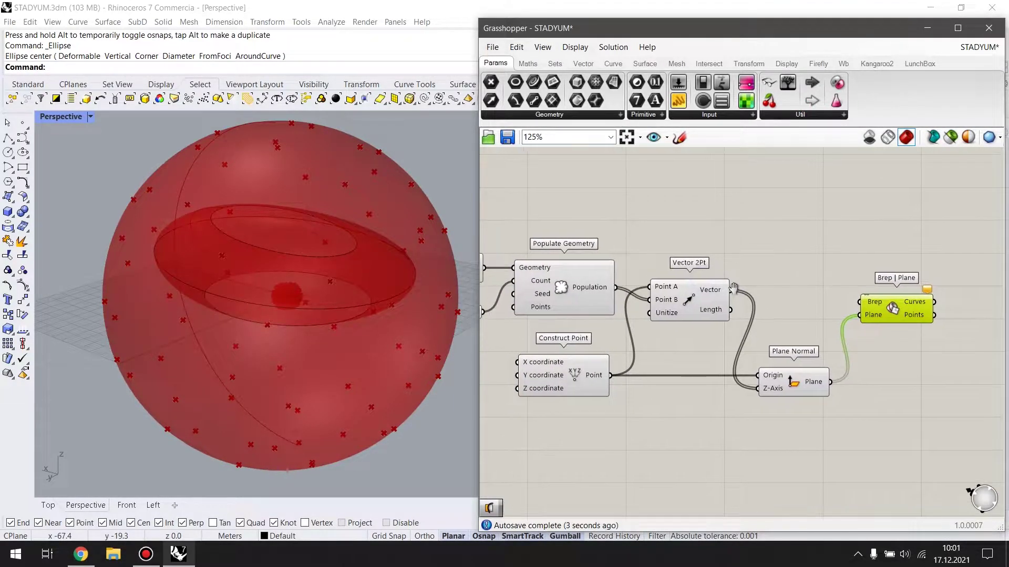
scroll(851, 315, down, 1)
right_drag(893, 273, 561, 244)
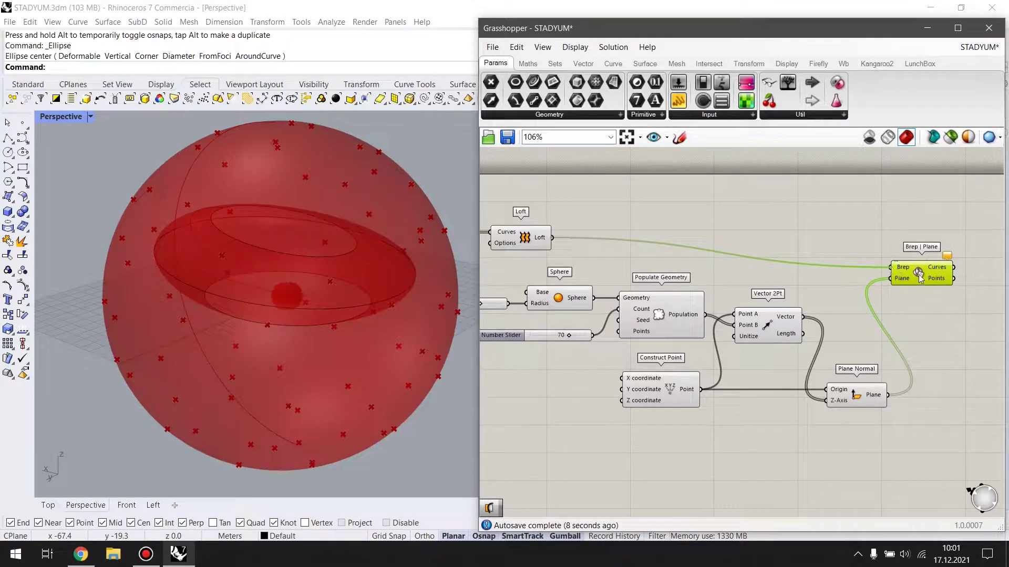
click(919, 302)
Hide the previews of all components except the Loft, leaving only the ring-shaped shell visible.
scroll(940, 289, down, 2)
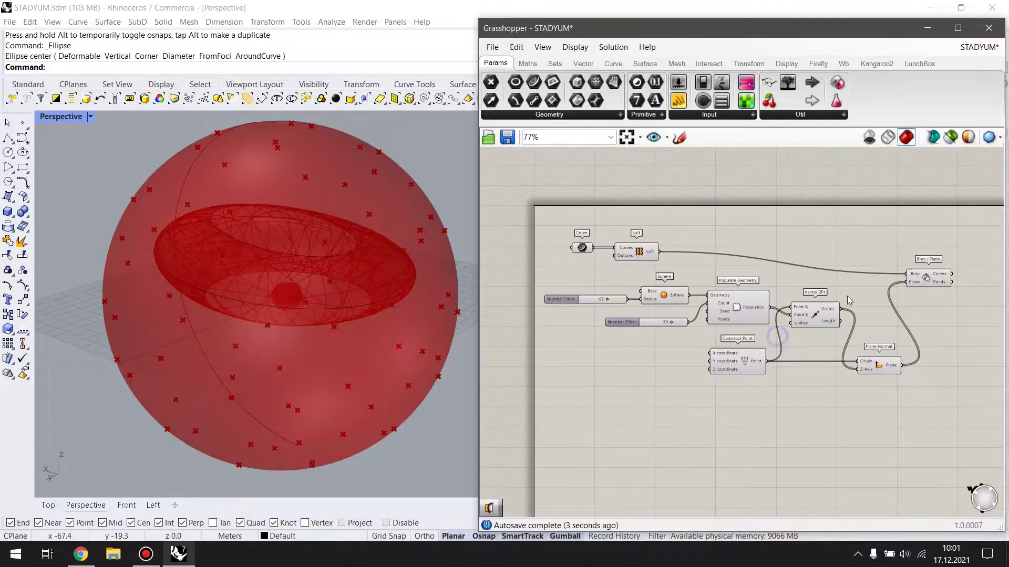
drag(875, 218, 551, 436)
click(753, 265)
click(810, 233)
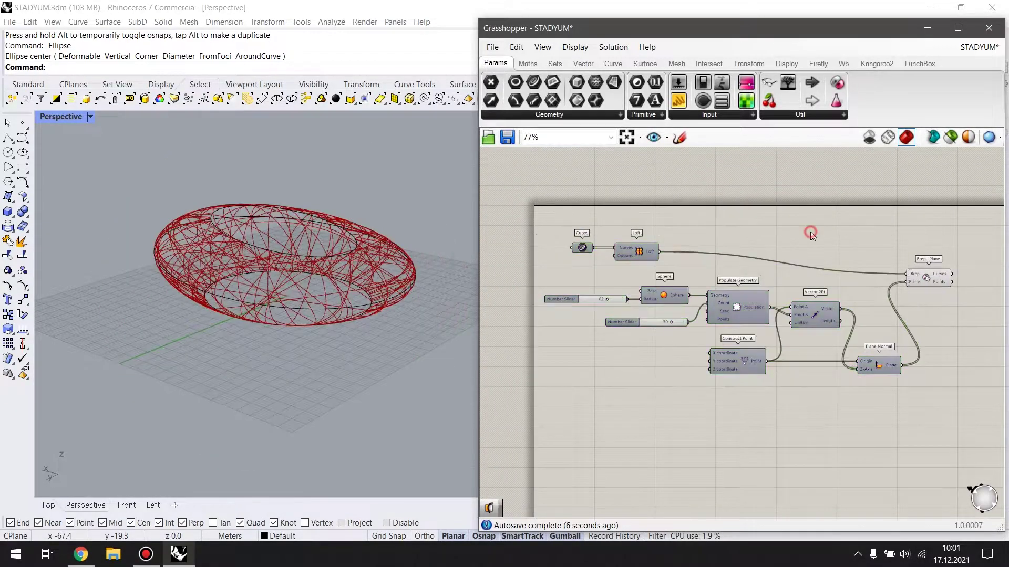
middle_click(641, 265)
click(637, 253)
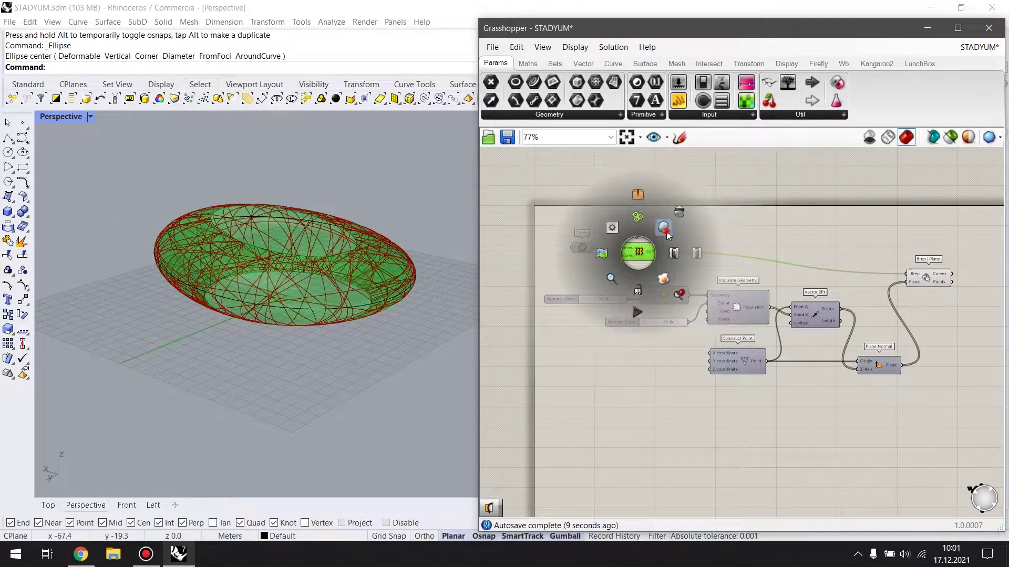
Orbit the viewport to inspect the shell from low, top and oblique angles.
scroll(319, 311, up, 3)
mouse_move(235, 282)
right_down()
mouse_move(240, 300)
mouse_move(342, 295)
mouse_move(338, 275)
mouse_move(246, 300)
mouse_move(292, 291)
mouse_move(264, 338)
mouse_move(294, 315)
right_up()
right_drag(603, 309, 673, 299)
scroll(673, 298, up, 5)
right_drag(387, 266, 354, 292)
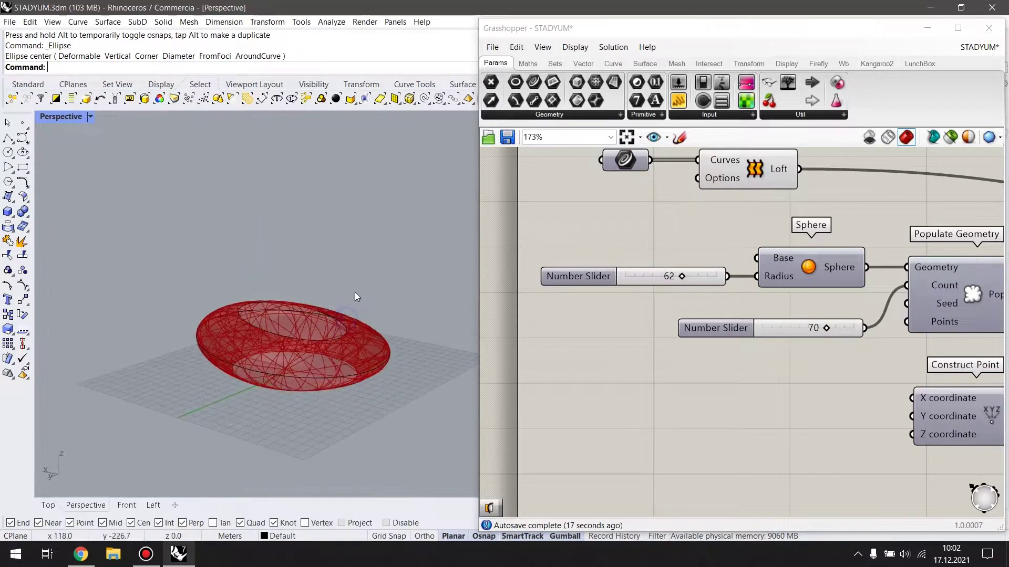
scroll(339, 356, up, 3)
scroll(340, 356, down, 3)
scroll(572, 341, down, 1)
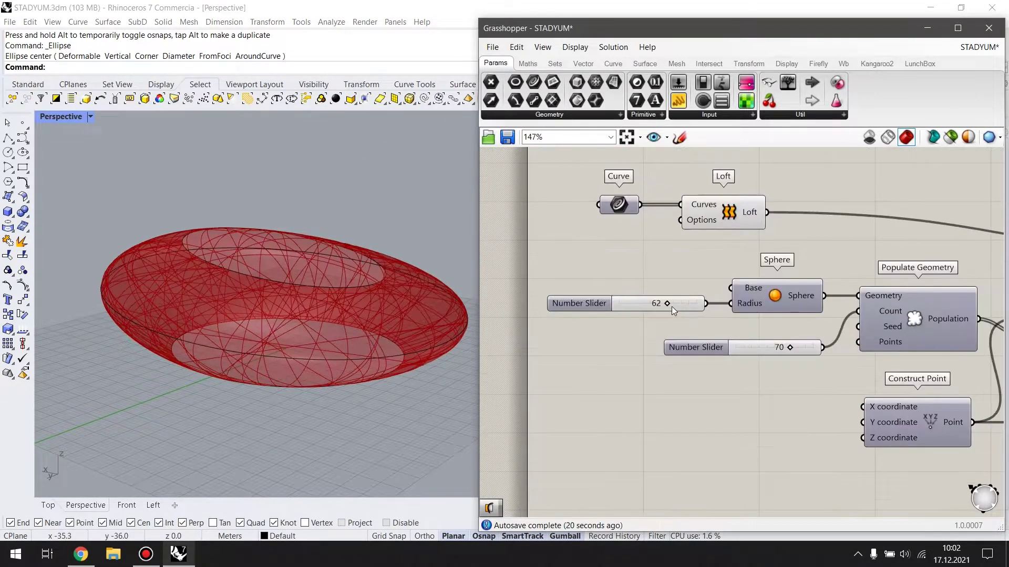
Try the point-count slider at 90 and 25, then reset it to 70.
double_click(811, 349)
text(90)
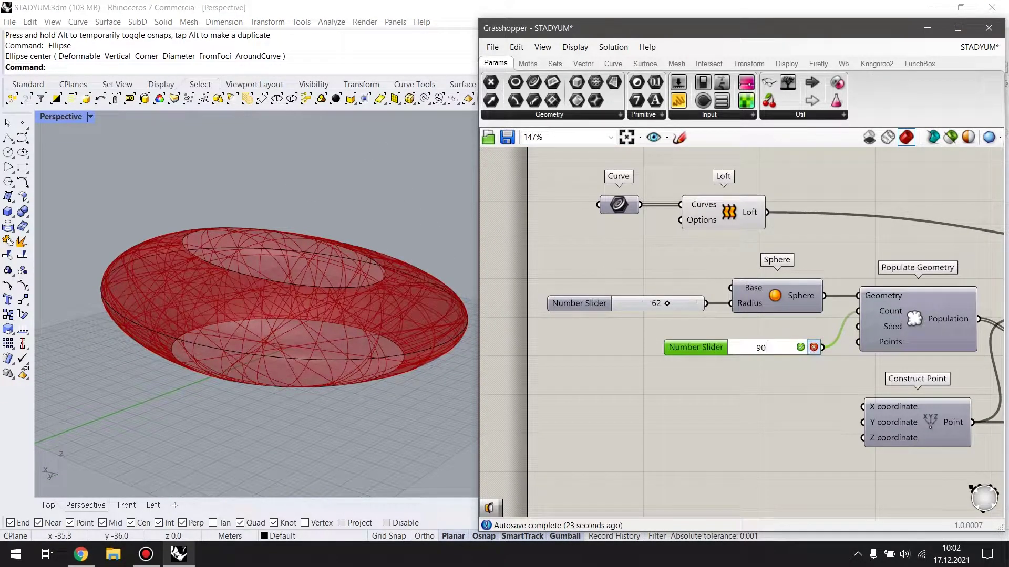
key(Return)
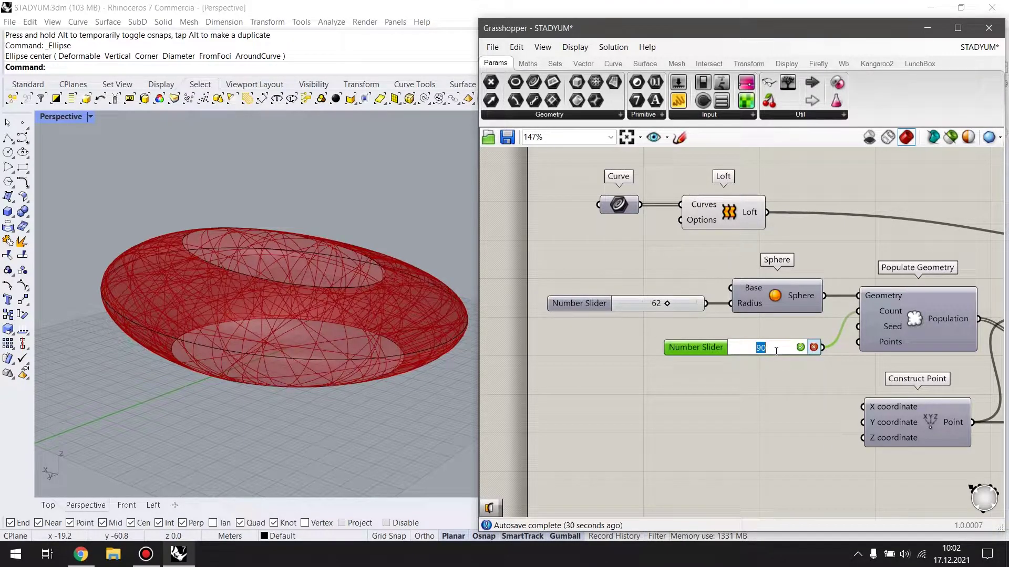
text(25)
key(Return)
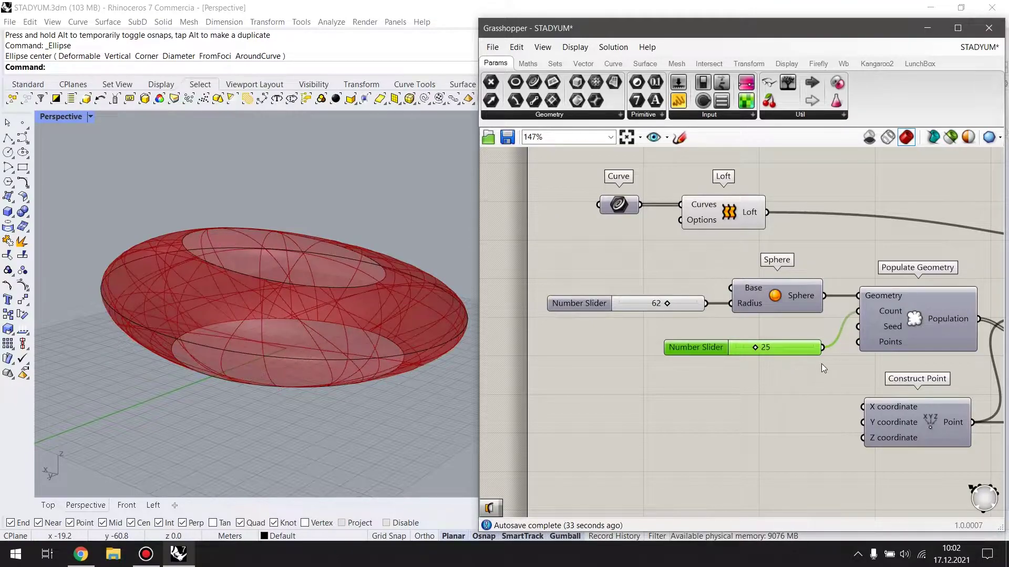
text(70)
key(Return)
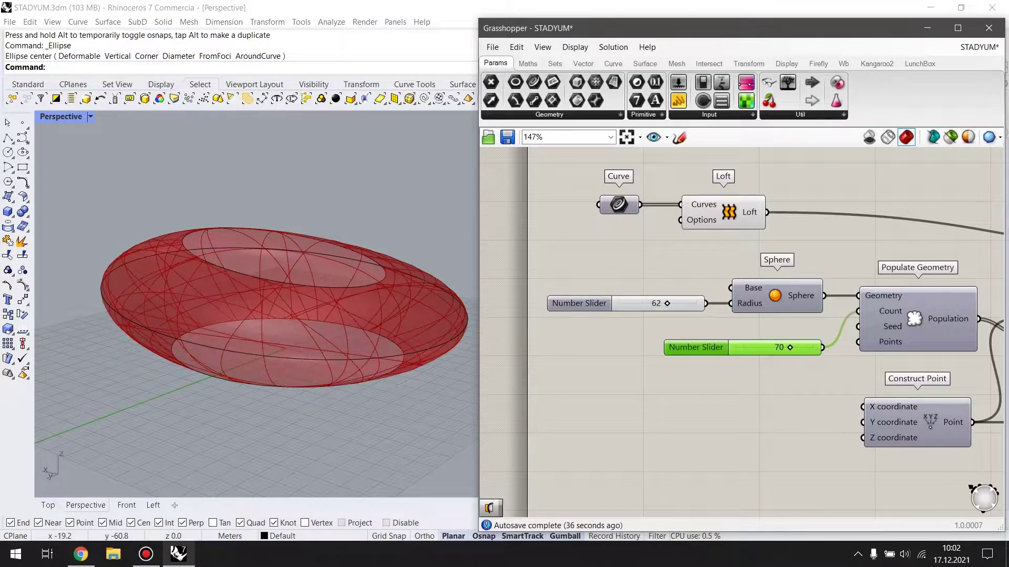
click(587, 346)
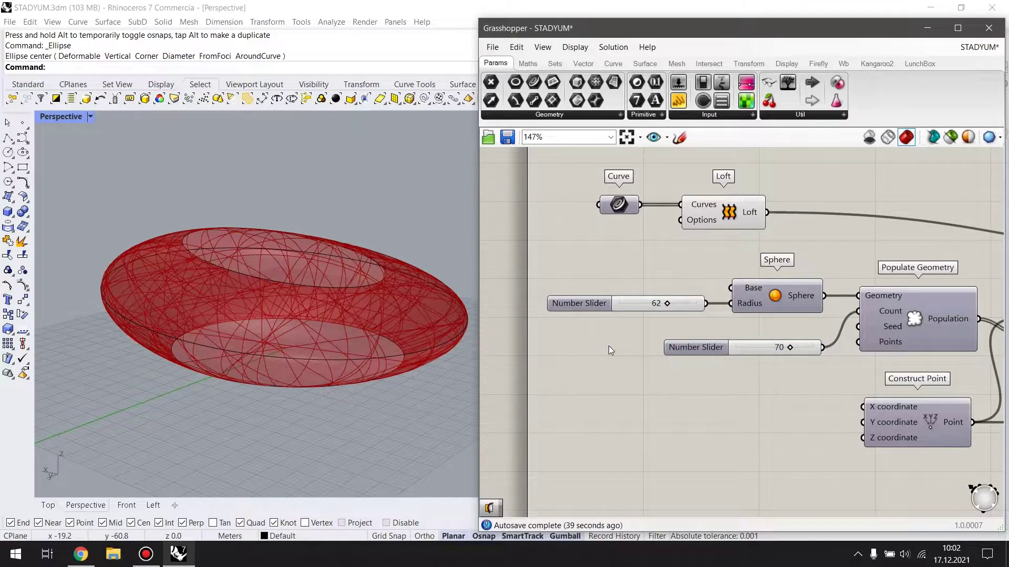
Preview the Brep | Plane section curves and clear canvas space beside that component.
scroll(608, 345, down, 1)
right_drag(795, 336, 527, 281)
scroll(527, 280, down, 1)
click(790, 244)
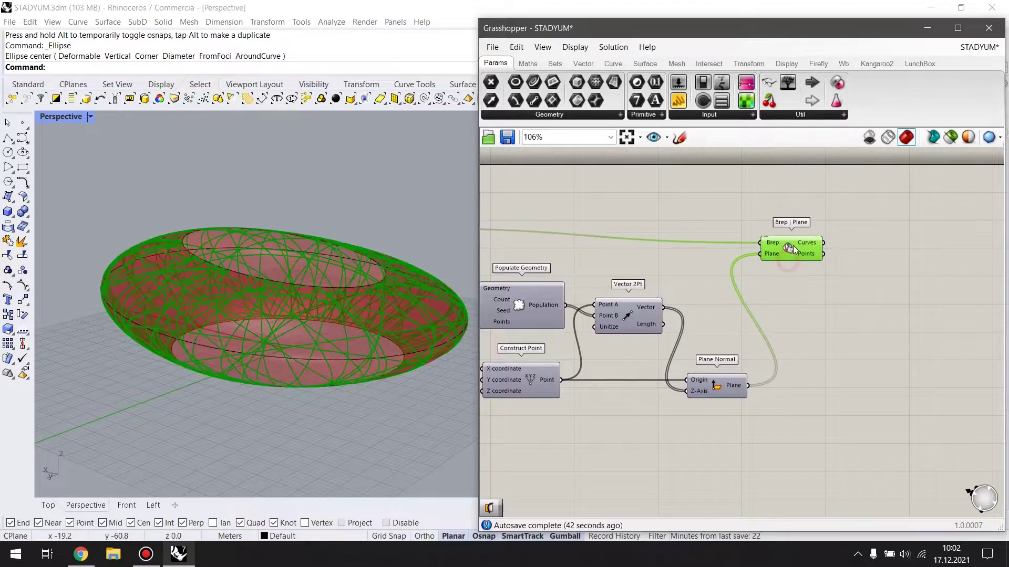
scroll(790, 244, down, 2)
mouse_move(753, 307)
right_down()
mouse_move(839, 328)
mouse_move(813, 335)
right_up()
scroll(813, 335, up, 1)
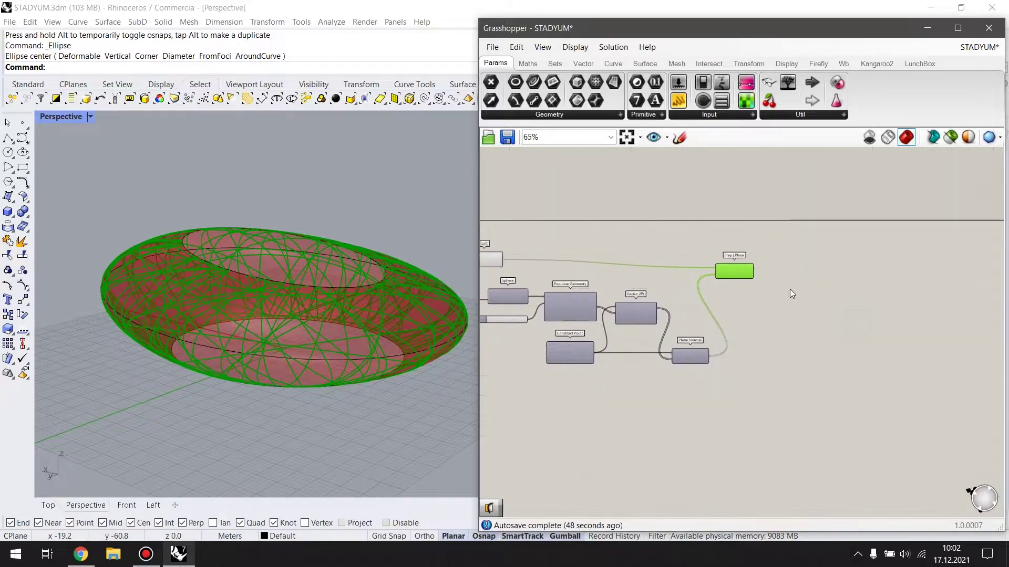
right_drag(789, 289, 767, 305)
scroll(768, 305, up, 1)
Add a Pipe component and feed the Brep | Plane section curves into its Curve input.
double_click(830, 314)
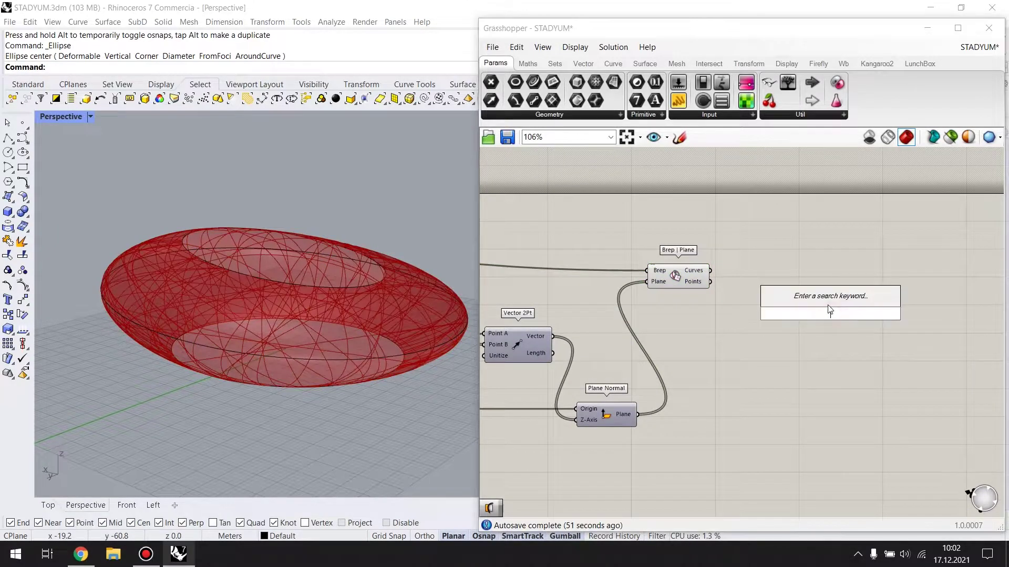
text(pipe)
key(Return)
scroll(817, 303, up, 2)
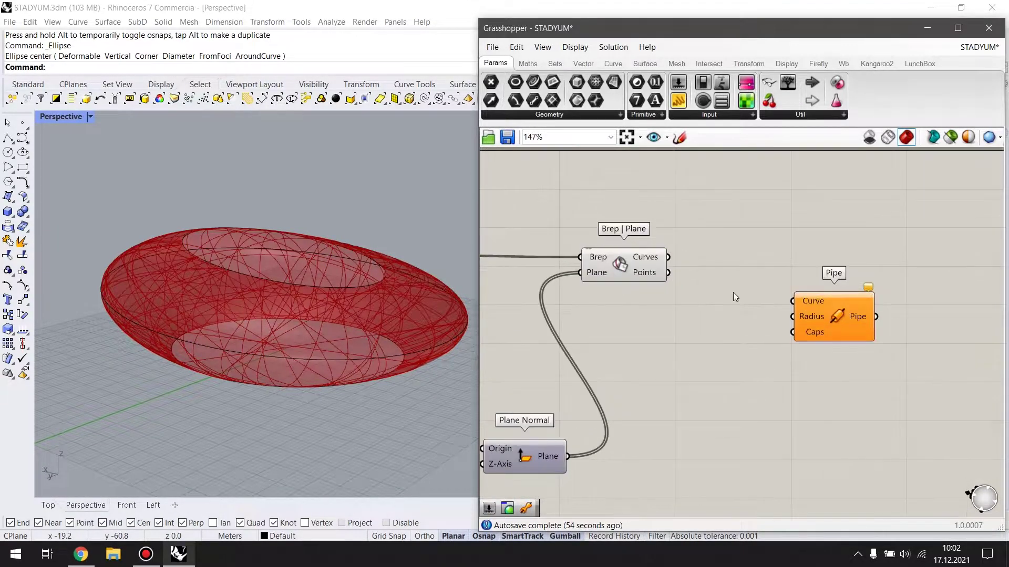
click(640, 277)
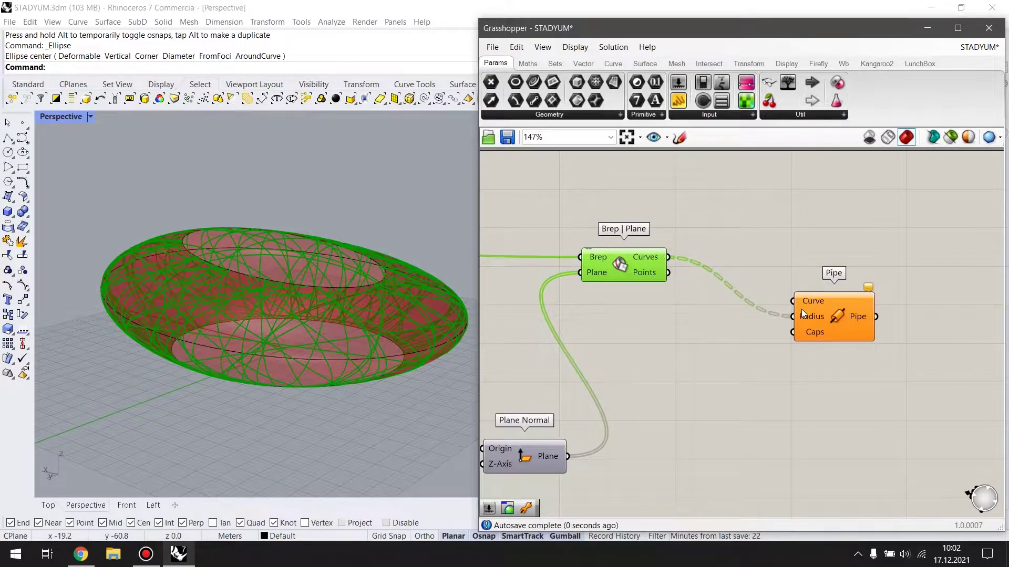
mouse_move(708, 270)
mouse_down()
mouse_move(794, 317)
mouse_move(792, 302)
mouse_up()
drag(836, 317, 826, 277)
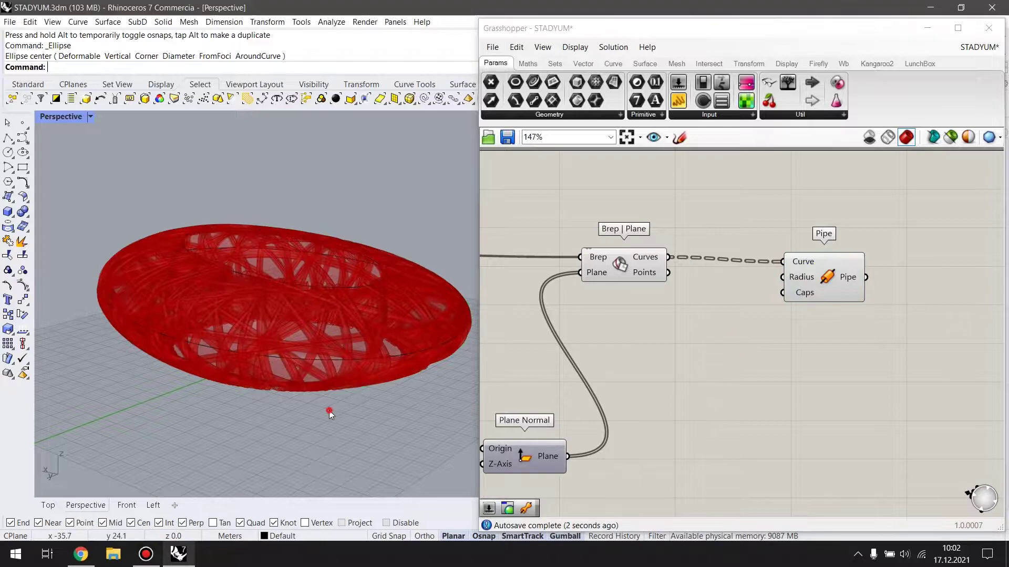
Shift Brep | Plane slightly left and make space below the Pipe component.
scroll(259, 311, up, 3)
scroll(259, 311, down, 3)
scroll(833, 333, down, 2)
mouse_move(769, 326)
right_down()
mouse_move(827, 339)
mouse_move(787, 330)
right_up()
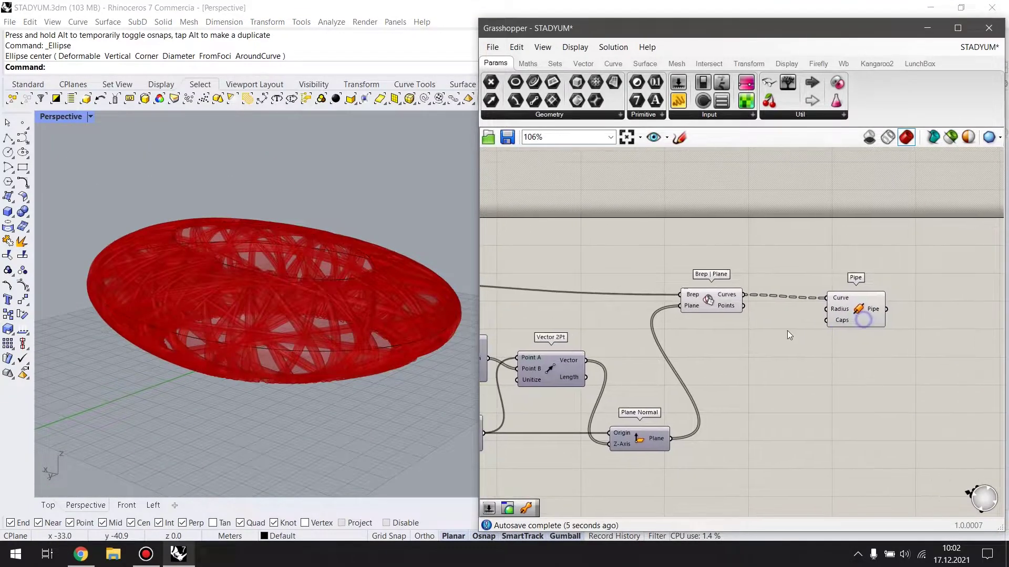
drag(698, 295, 675, 297)
click(805, 357)
double_click(806, 358)
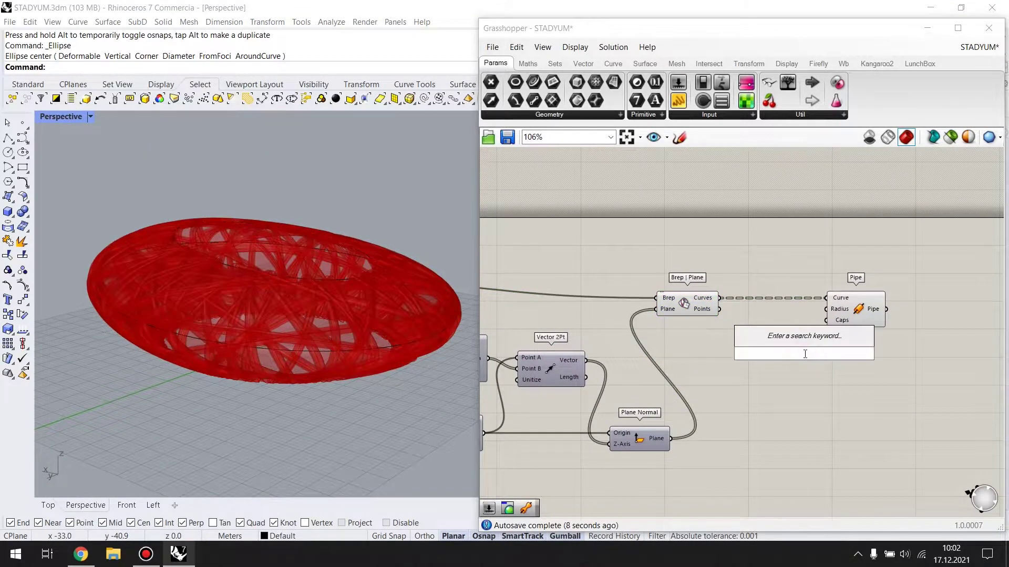
Create a number slider, wire it to Pipe's Radius, and place it beside Pipe.
text(0.0<)
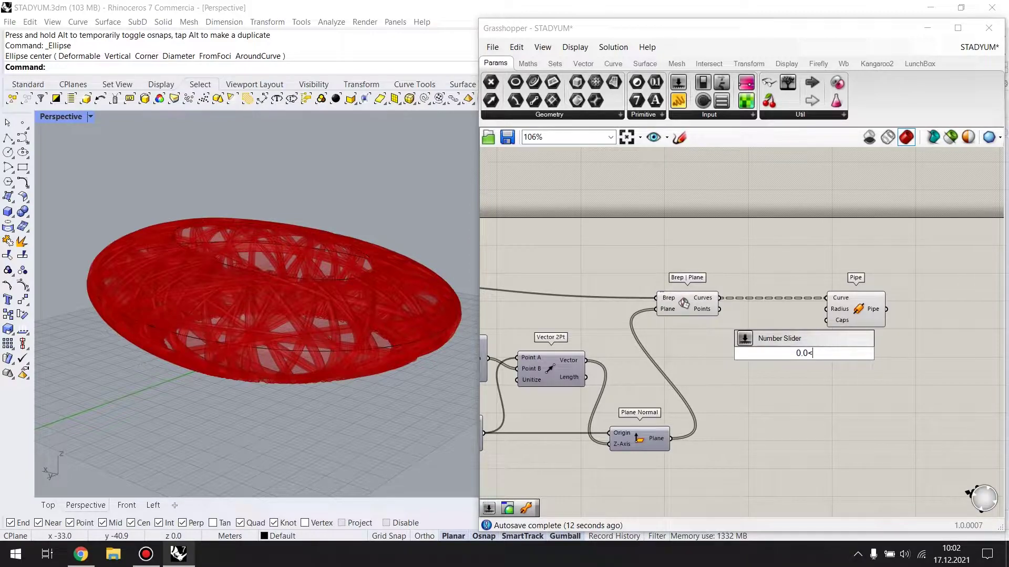
key(Return)
scroll(835, 356, up, 2)
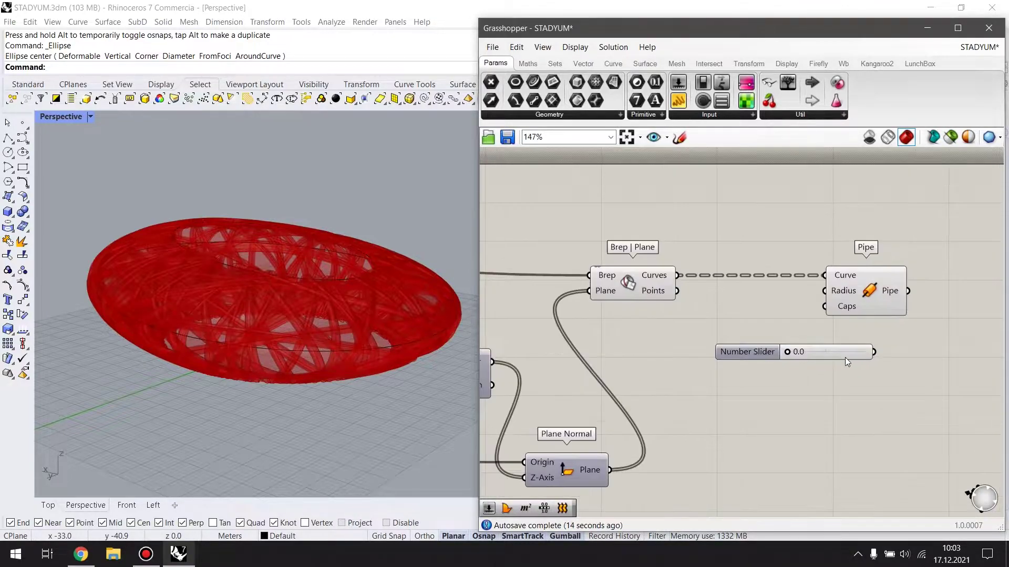
drag(874, 352, 824, 291)
mouse_move(831, 353)
mouse_down()
mouse_move(739, 318)
mouse_move(702, 323)
mouse_move(710, 328)
mouse_move(700, 317)
mouse_up()
scroll(301, 304, up, 5)
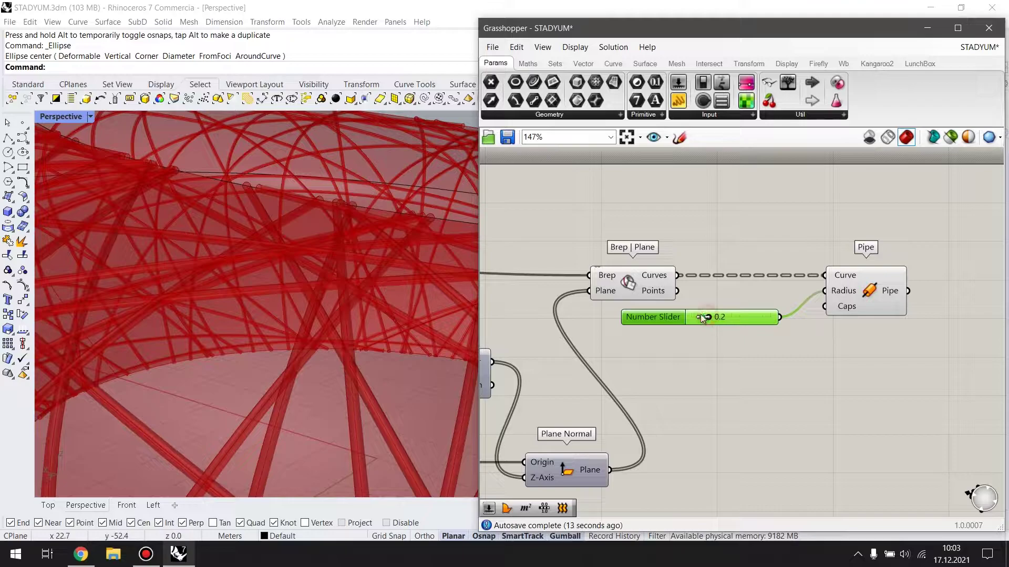
click(750, 374)
Rearrange the canvas, moving the Curve component up so the whole definition fits.
scroll(333, 305, down, 5)
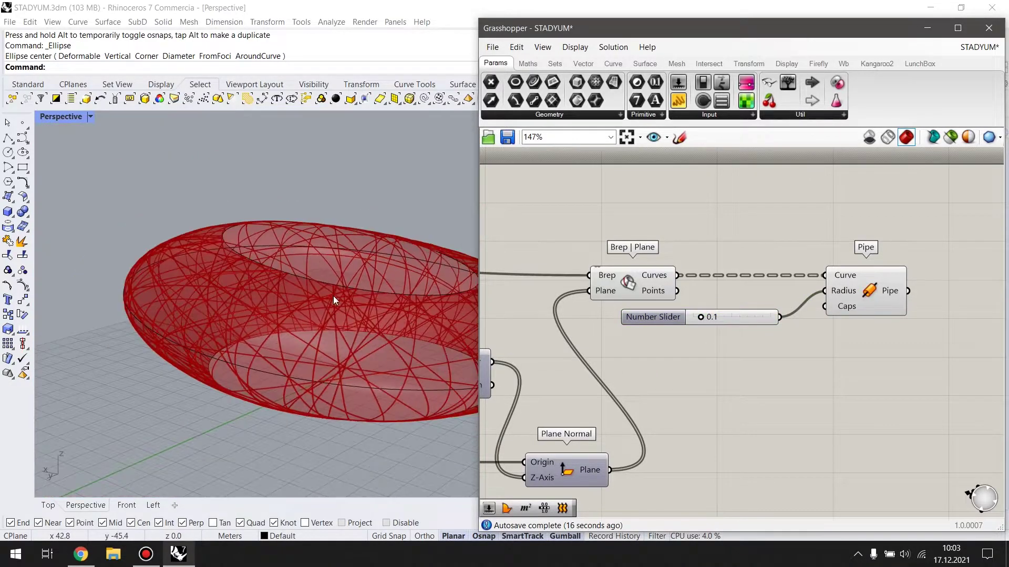
scroll(329, 285, up, 2)
scroll(326, 275, down, 2)
scroll(325, 275, down, 2)
right_drag(630, 254, 763, 273)
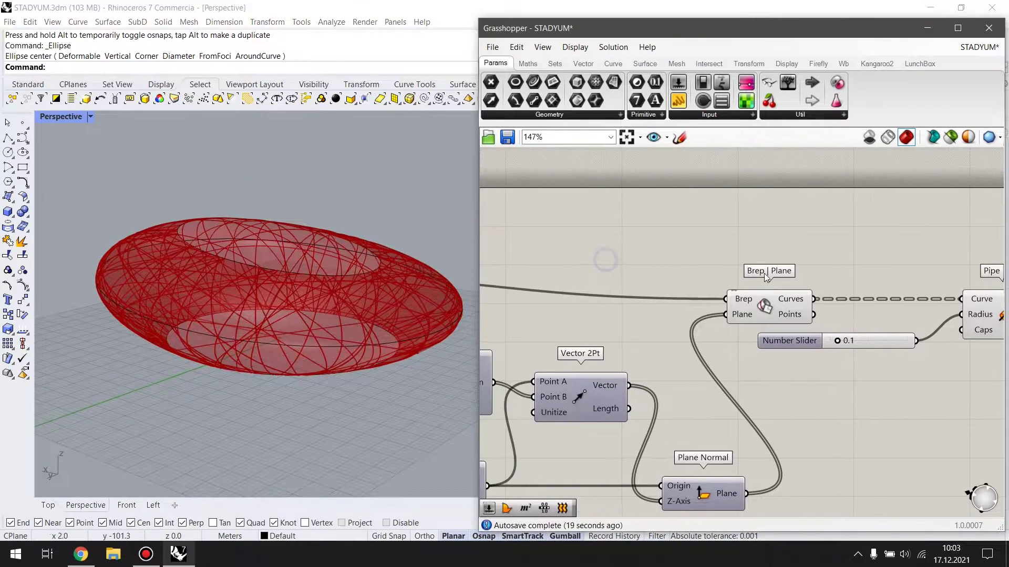
scroll(763, 273, down, 1)
right_drag(567, 261, 586, 261)
drag(569, 259, 637, 203)
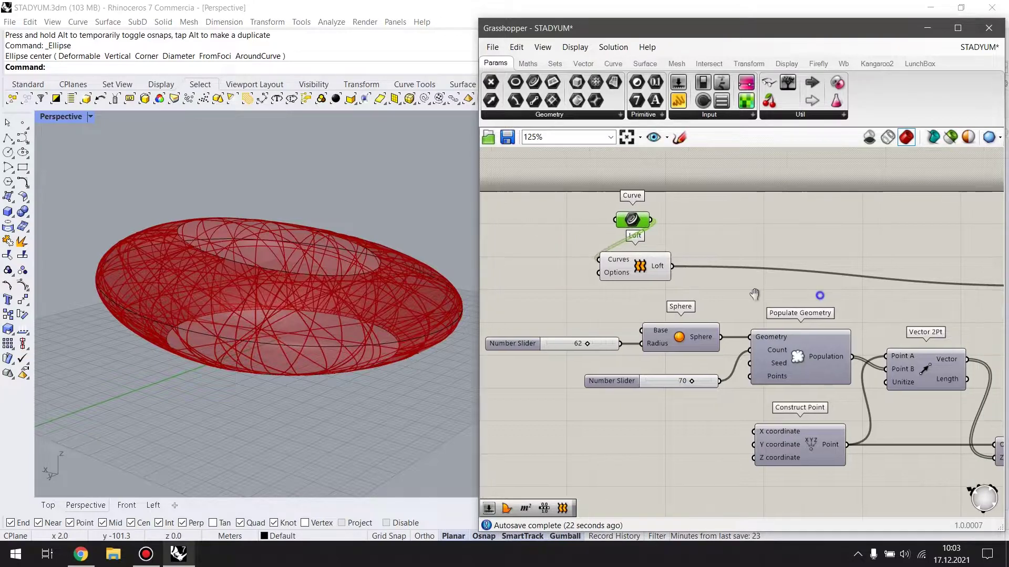
mouse_move(704, 257)
right_down()
mouse_move(574, 275)
mouse_move(536, 245)
right_up()
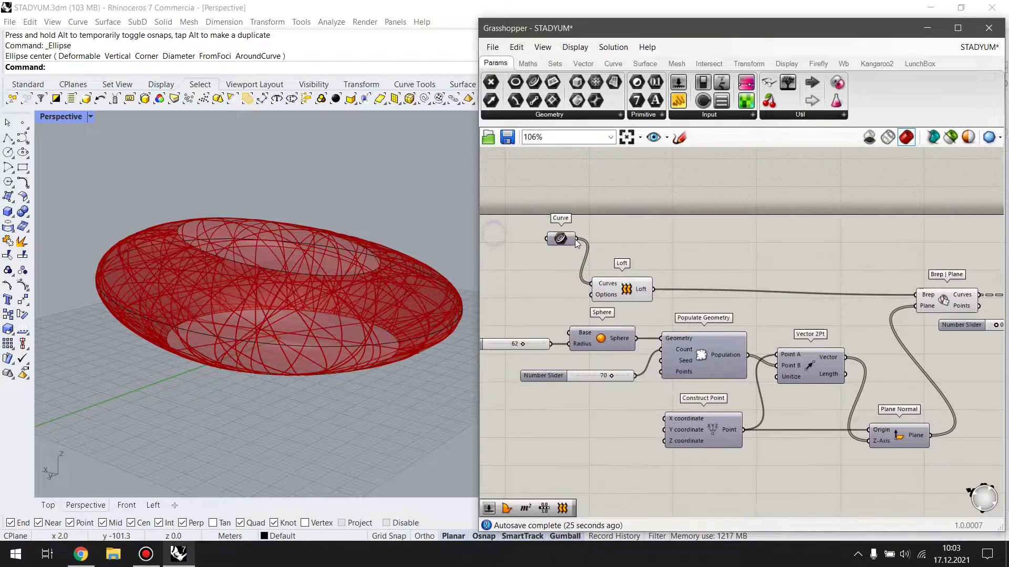
scroll(575, 239, down, 1)
mouse_move(576, 239)
mouse_down()
mouse_move(895, 265)
mouse_move(888, 295)
mouse_up()
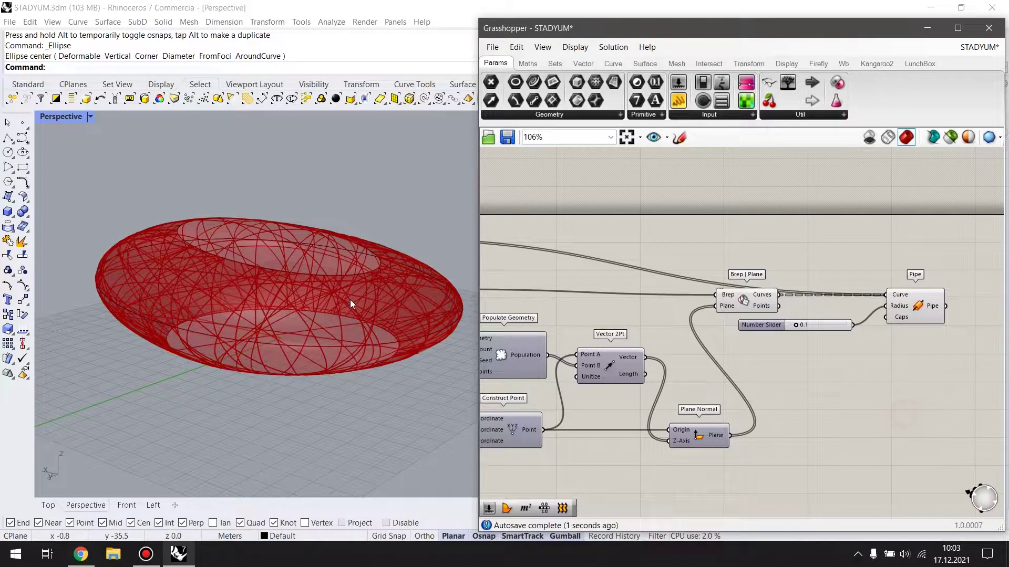
Try a 0.2 pipe radius on the red ring, then return it to 0.1.
scroll(289, 308, up, 3)
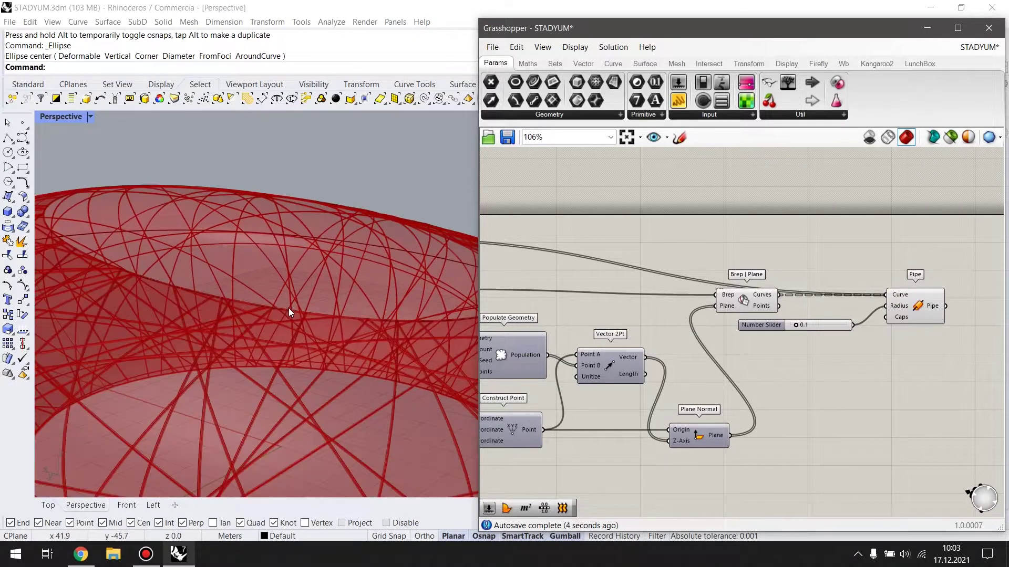
scroll(288, 320, up, 2)
right_drag(288, 320, 296, 265)
scroll(296, 261, down, 2)
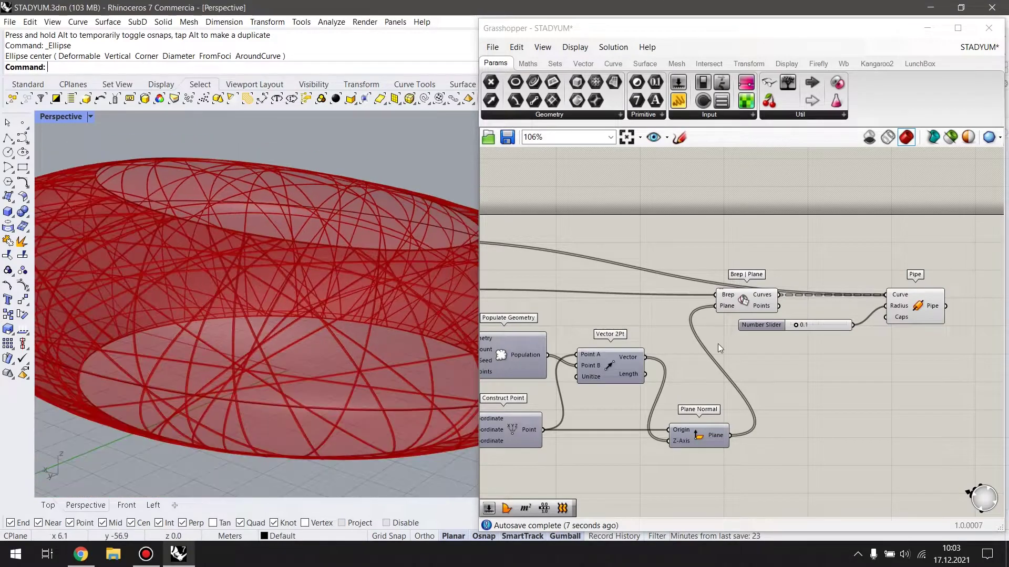
scroll(767, 330, up, 3)
click(818, 323)
mouse_move(817, 322)
mouse_down()
mouse_move(837, 323)
mouse_move(817, 323)
mouse_up()
click(818, 341)
scroll(818, 341, down, 3)
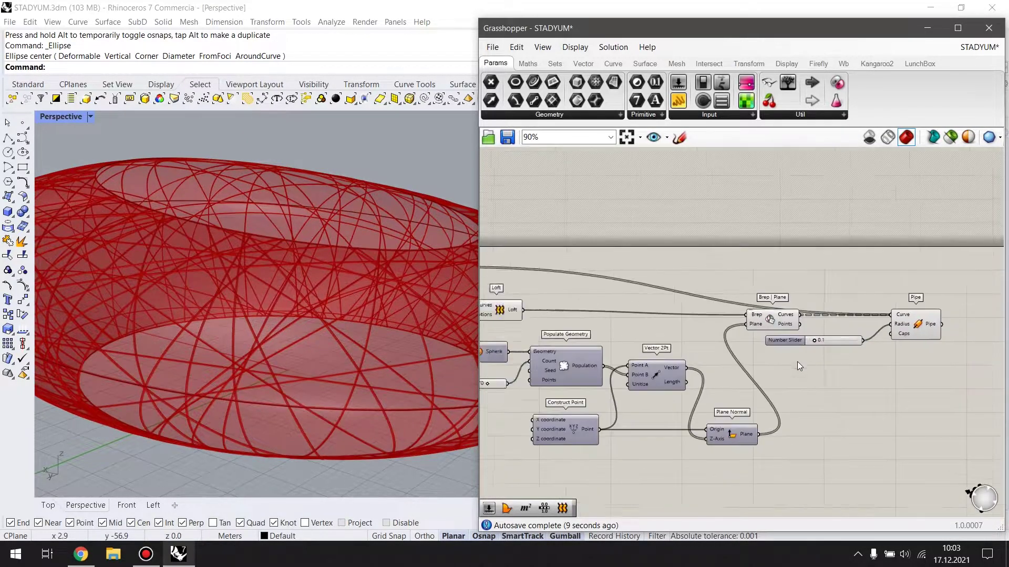
drag(887, 199, 709, 274)
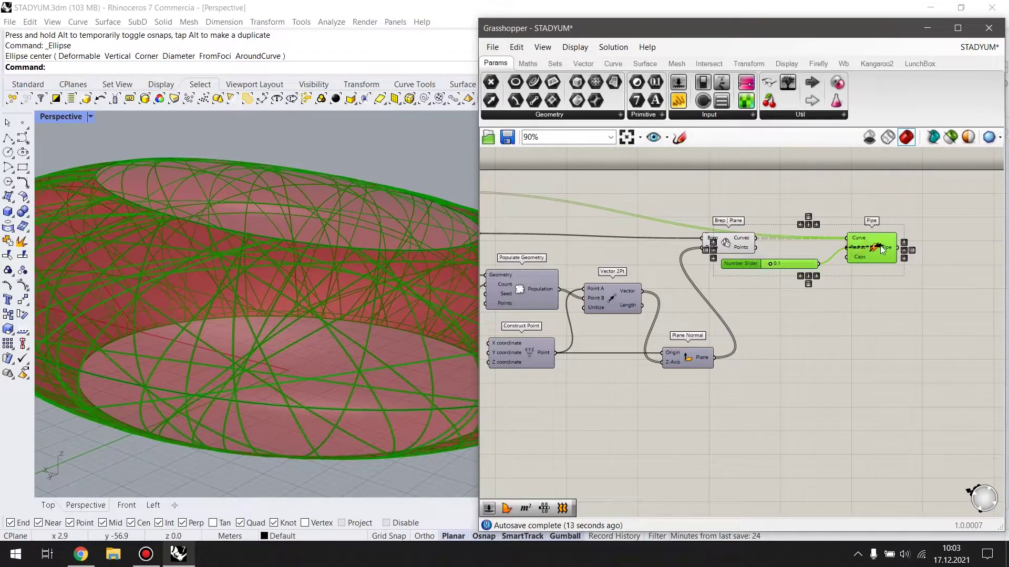
Move Pipe and its slider aside, then add a Surface Split fed with the section curves.
drag(882, 250, 950, 234)
click(778, 272)
right_drag(735, 317, 792, 304)
double_click(818, 310)
text(surfa)
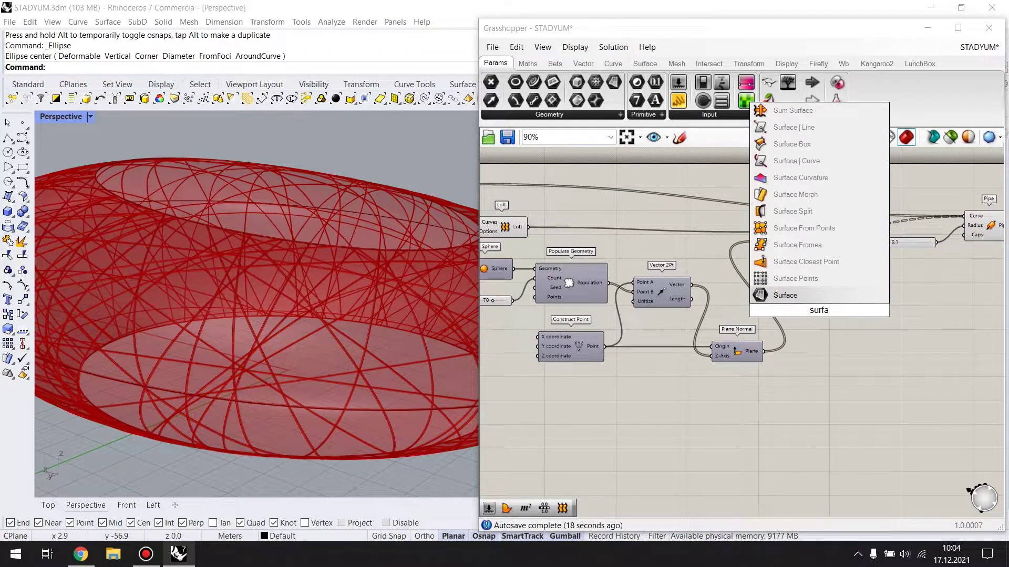
text(ce spl)
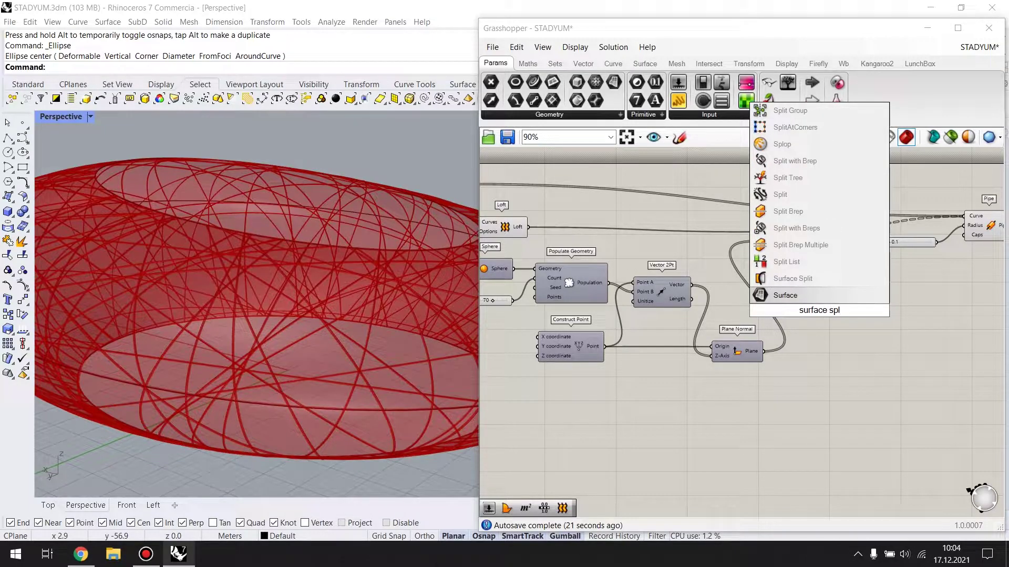
click(793, 278)
scroll(803, 302, up, 3)
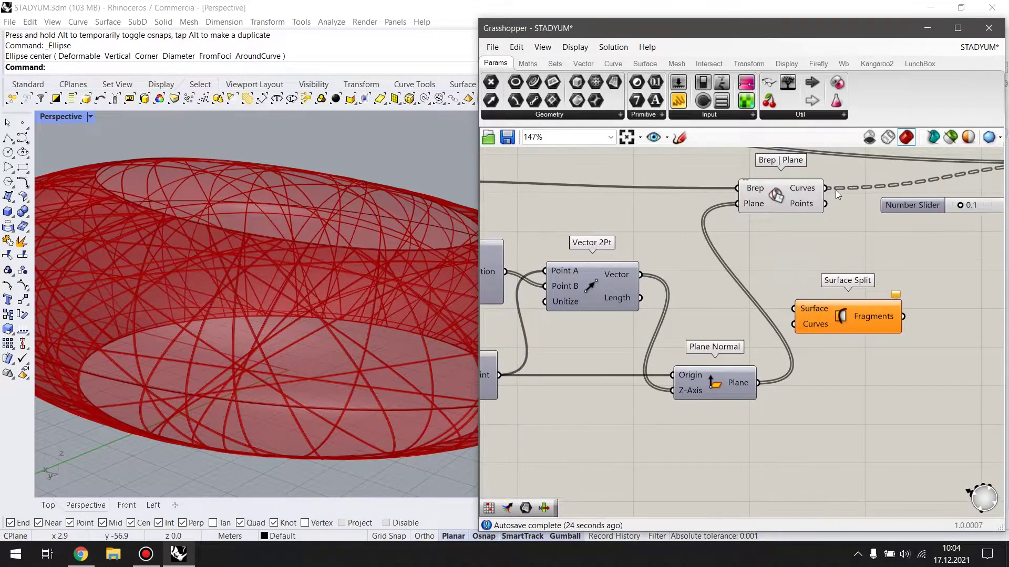
drag(786, 315, 794, 323)
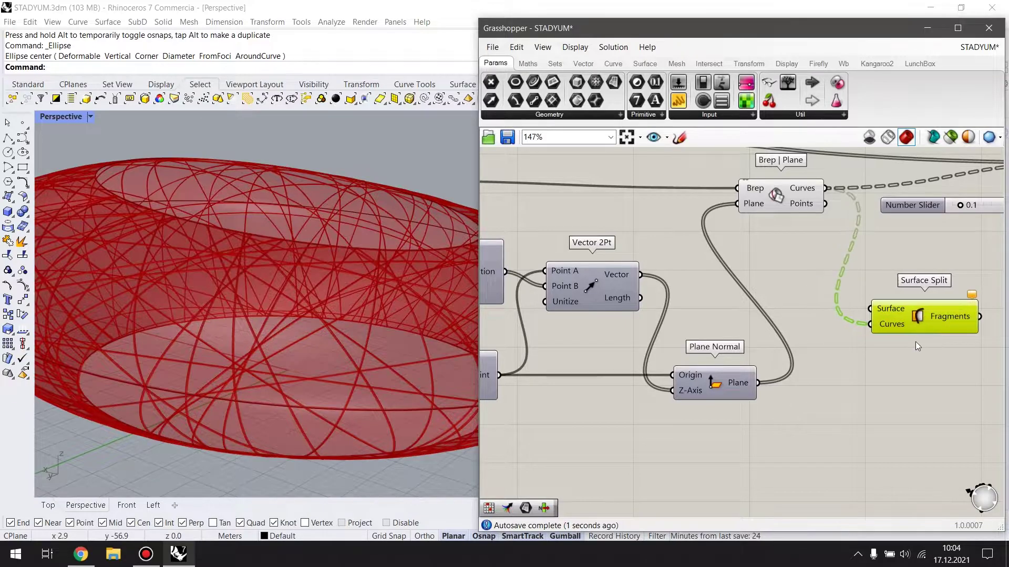
Wire the Loft shell into Surface Split's Surface input and preview the fragments.
scroll(915, 342, down, 3)
right_drag(867, 305, 888, 327)
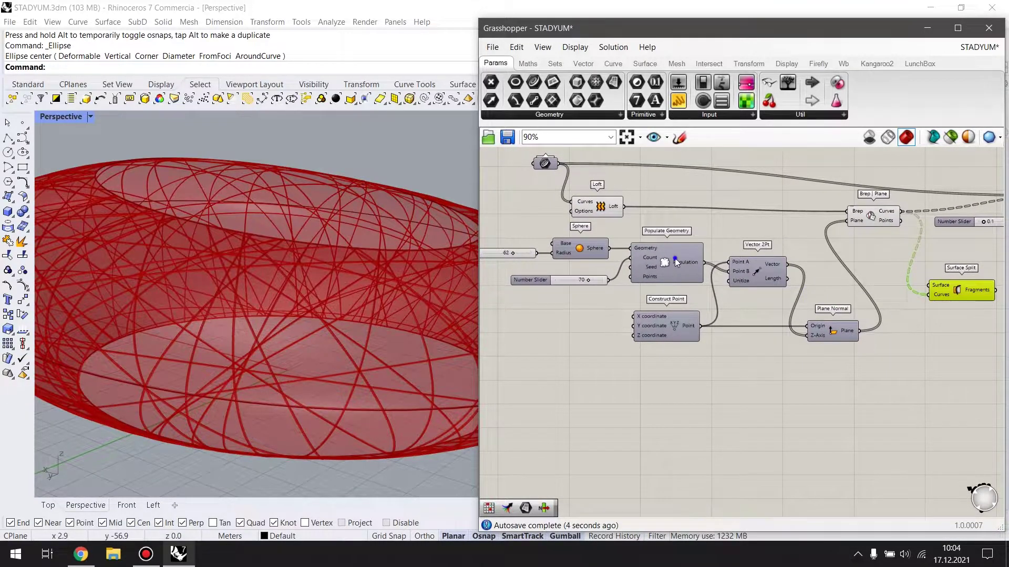
drag(608, 225, 913, 304)
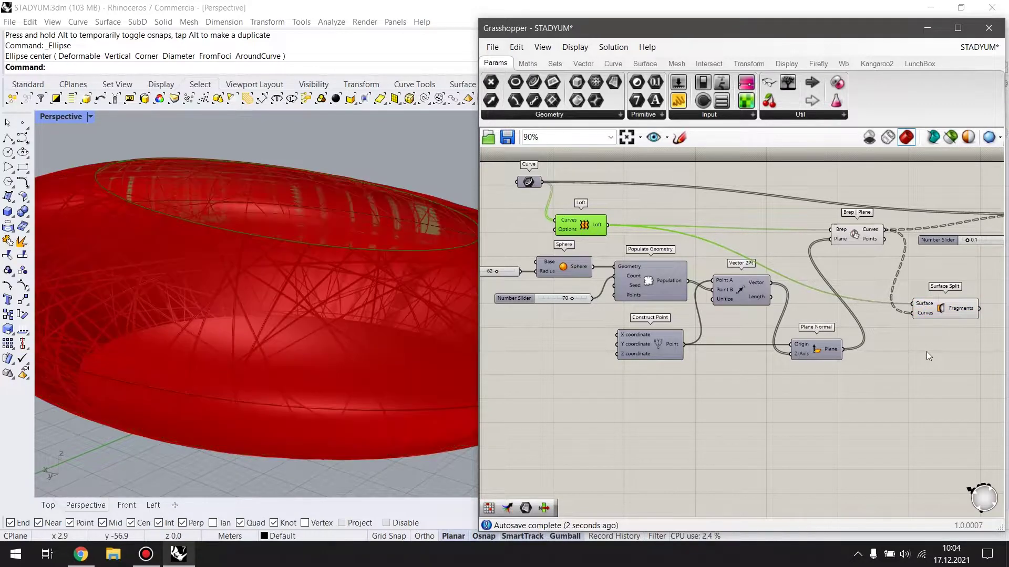
click(925, 351)
click(938, 307)
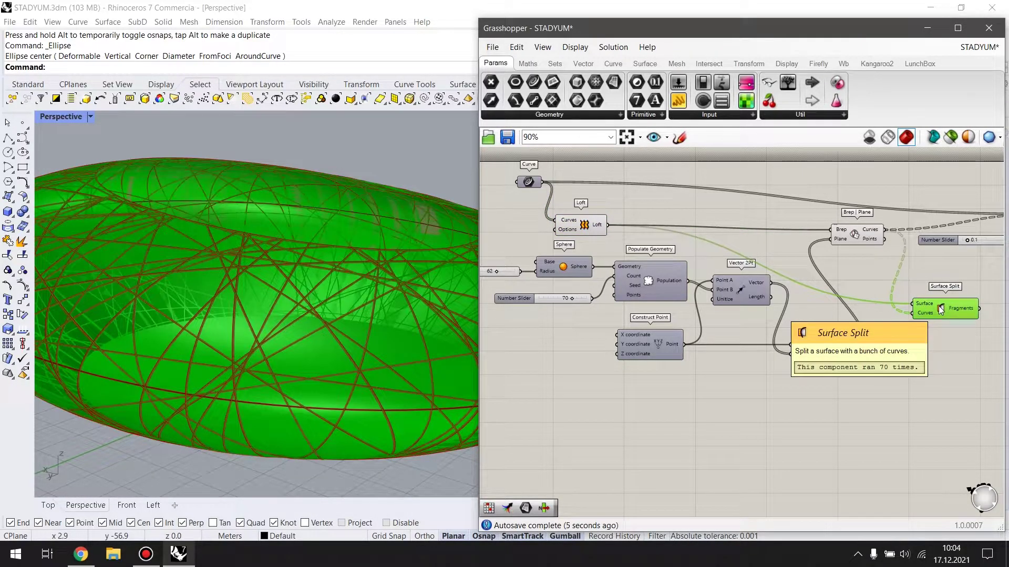
right_drag(928, 340, 715, 343)
scroll(822, 304, up, 3)
click(742, 320)
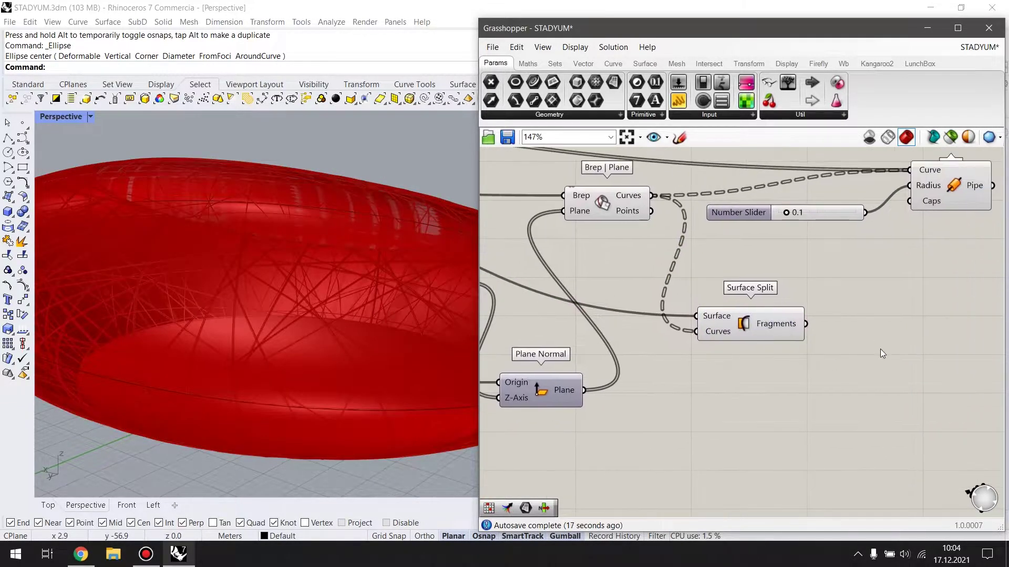
Add a Surface parameter that collects the Surface Split fragments.
double_click(881, 349)
text(surface)
key(Return)
drag(806, 324, 866, 334)
click(751, 324)
click(879, 332)
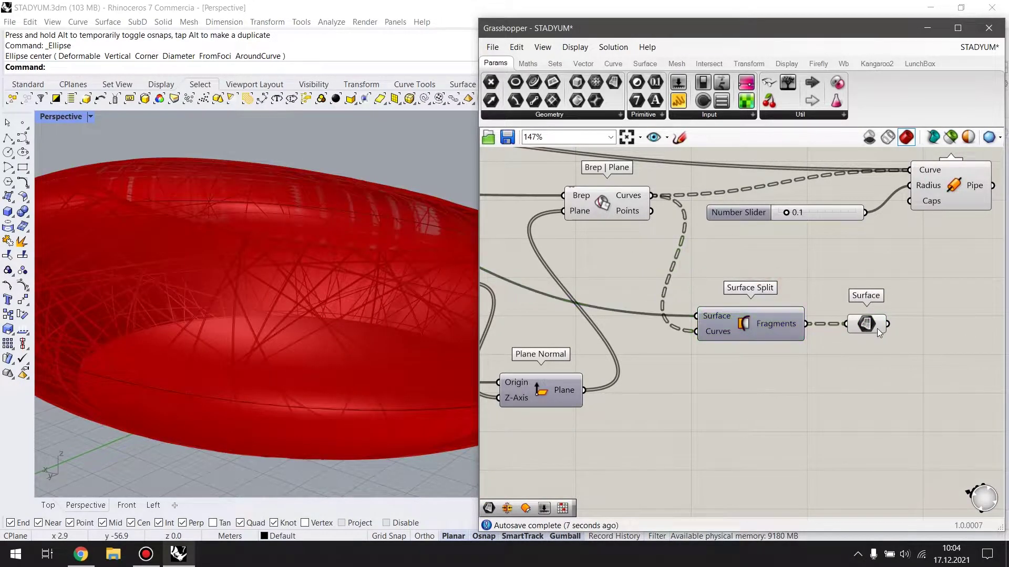
Add a Cull Pattern beside the Surface parameter and connect the fragments to its List input.
scroll(805, 273, down, 2)
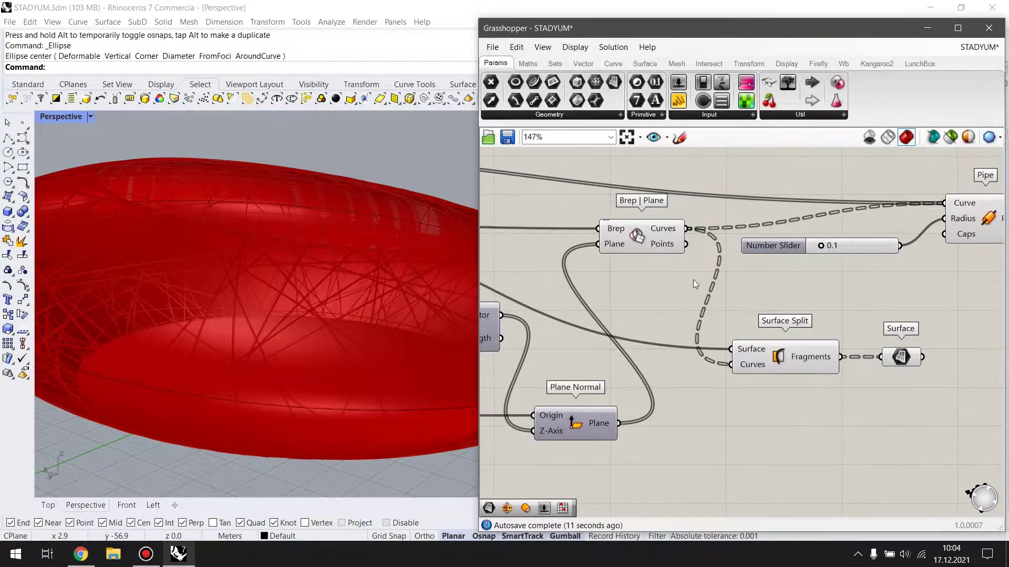
double_click(837, 333)
text(cul)
click(812, 285)
mouse_move(840, 335)
mouse_down()
mouse_move(866, 366)
mouse_move(864, 345)
mouse_up()
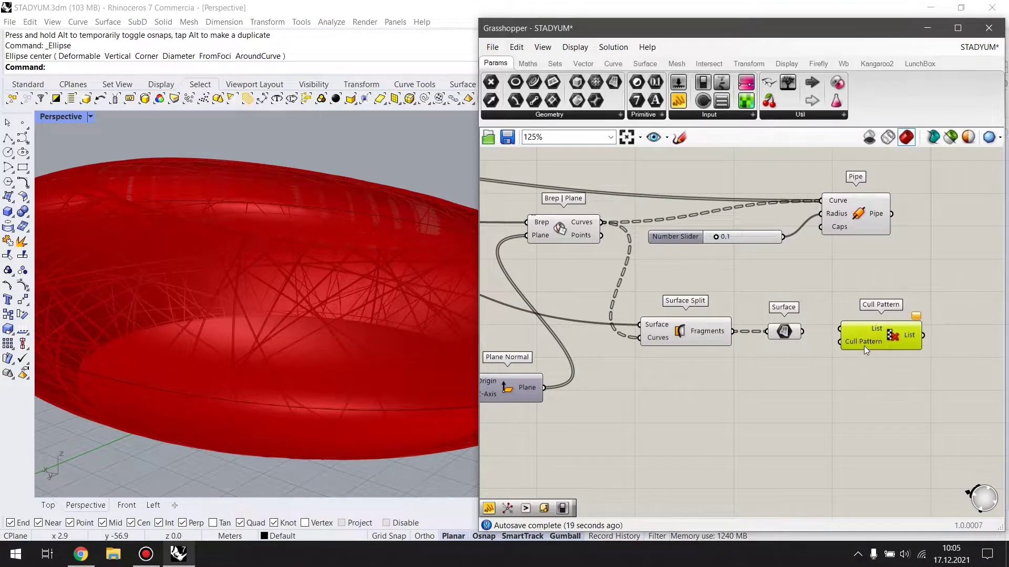
right_click(864, 345)
click(811, 345)
drag(802, 331, 838, 331)
click(791, 392)
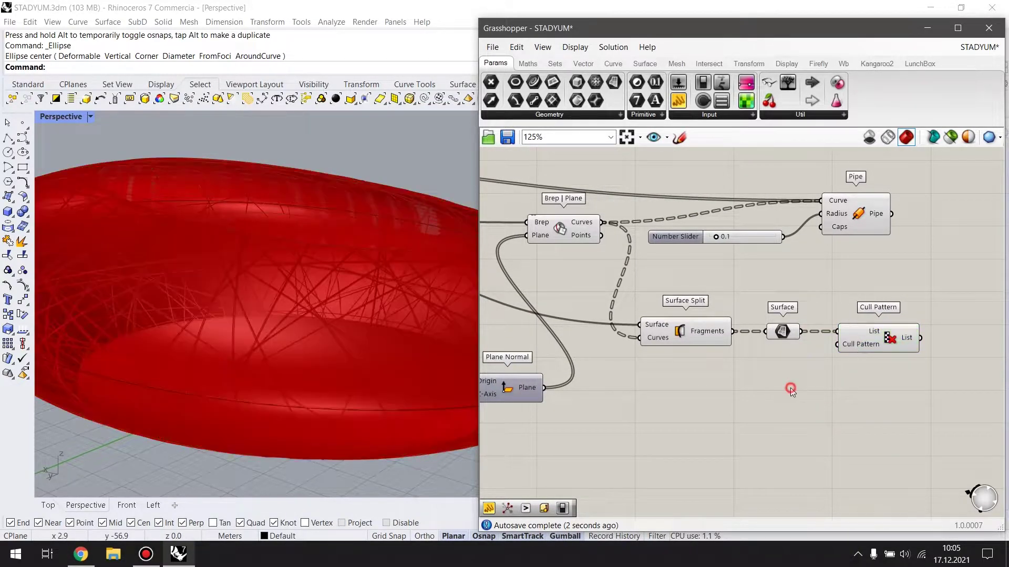
click(886, 335)
Flatten the Brep | Plane section curves output into one list, then return to Grasshopper.
right_click(585, 221)
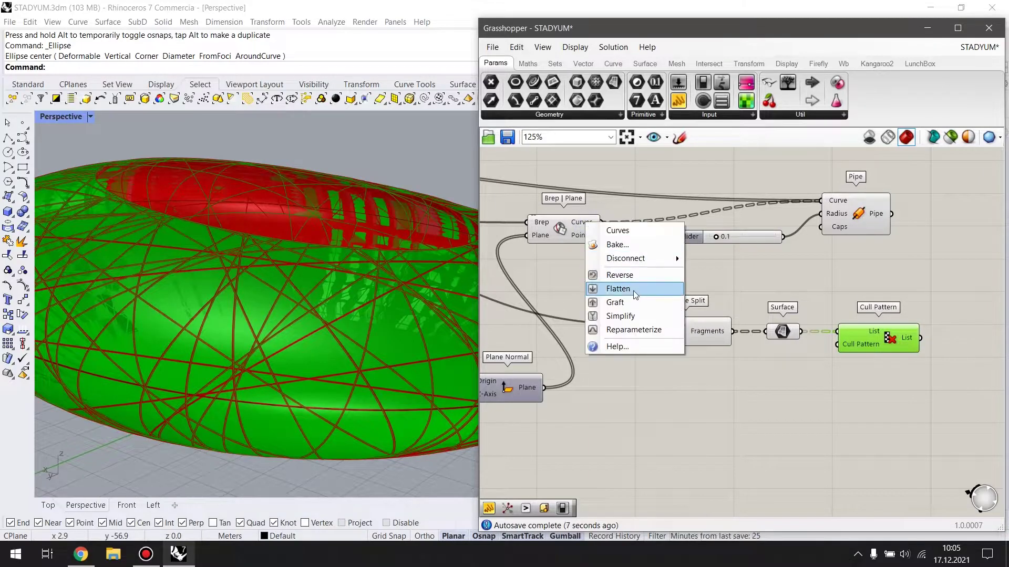
click(675, 255)
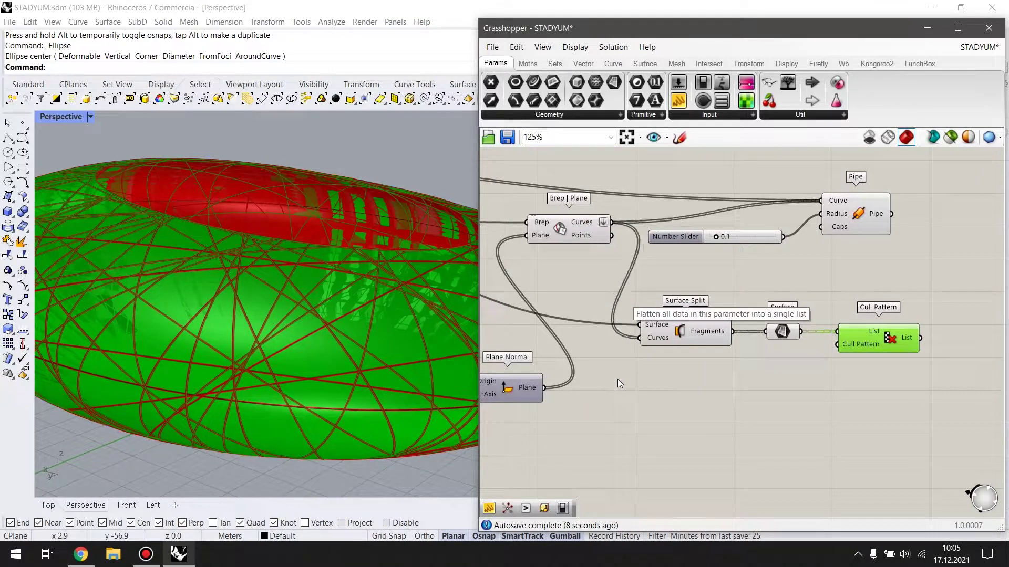
text(Grasshopper)
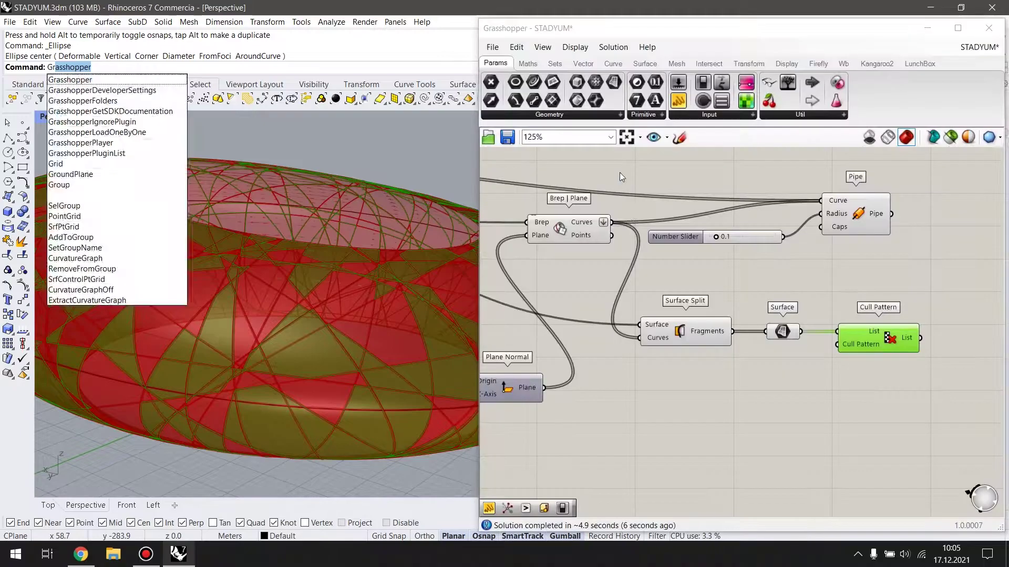
key(Return)
Preview Surface Split, Brep | Plane, the Surface parameter and Cull Pattern in turn.
click(704, 327)
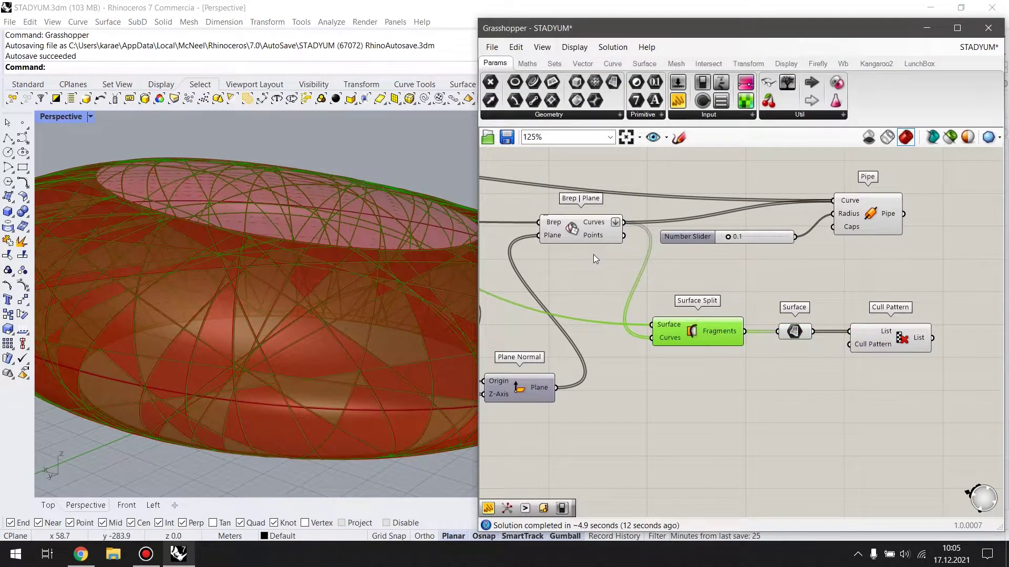
click(573, 229)
click(694, 331)
click(793, 330)
drag(875, 336, 877, 336)
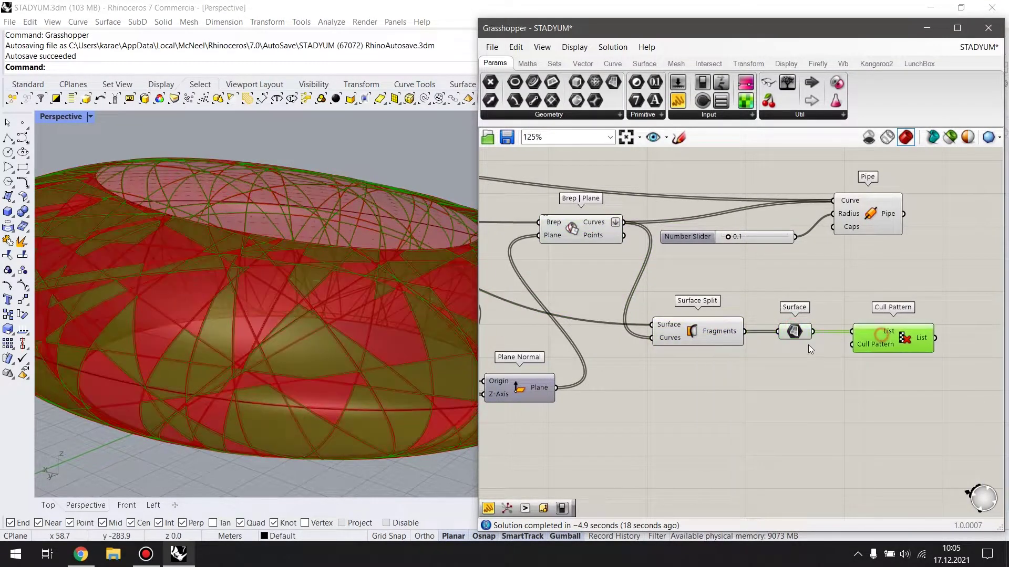
click(795, 332)
drag(725, 416, 581, 191)
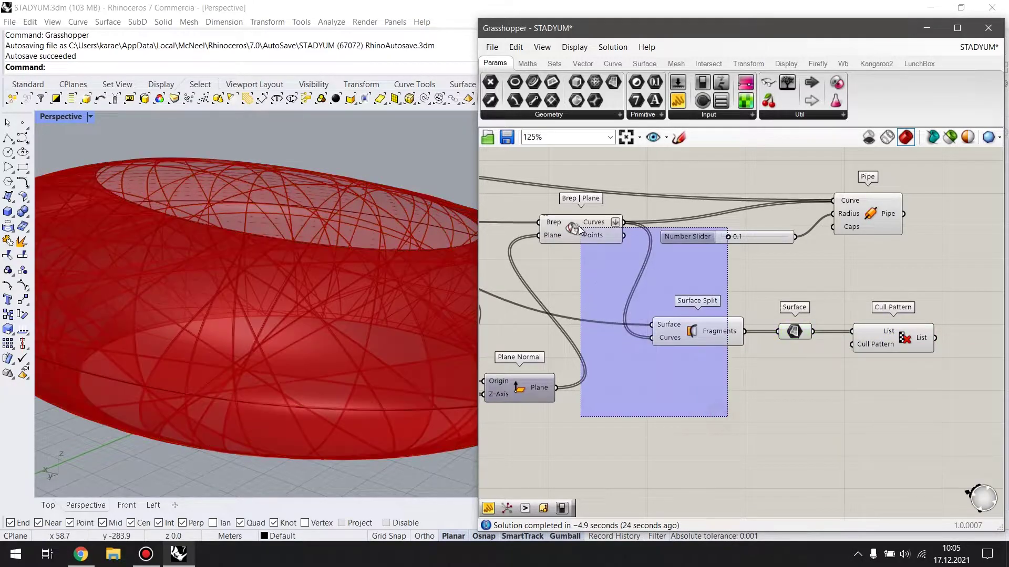
Bring up Cull Pattern's quick actions, keep it selected, and make room below it.
middle_click(648, 254)
click(893, 336)
middle_click(893, 331)
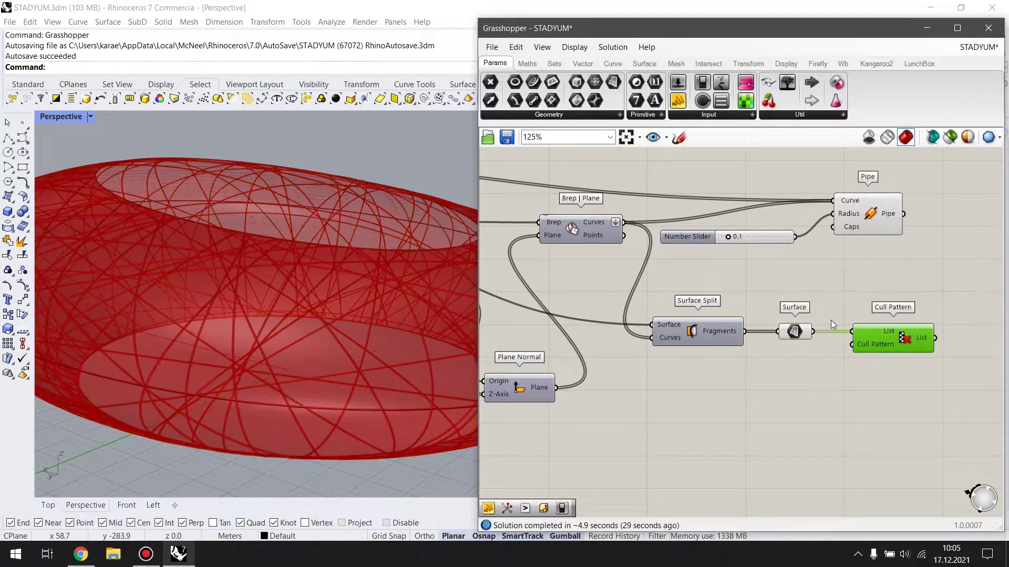
click(794, 332)
click(904, 338)
middle_click(904, 341)
click(905, 342)
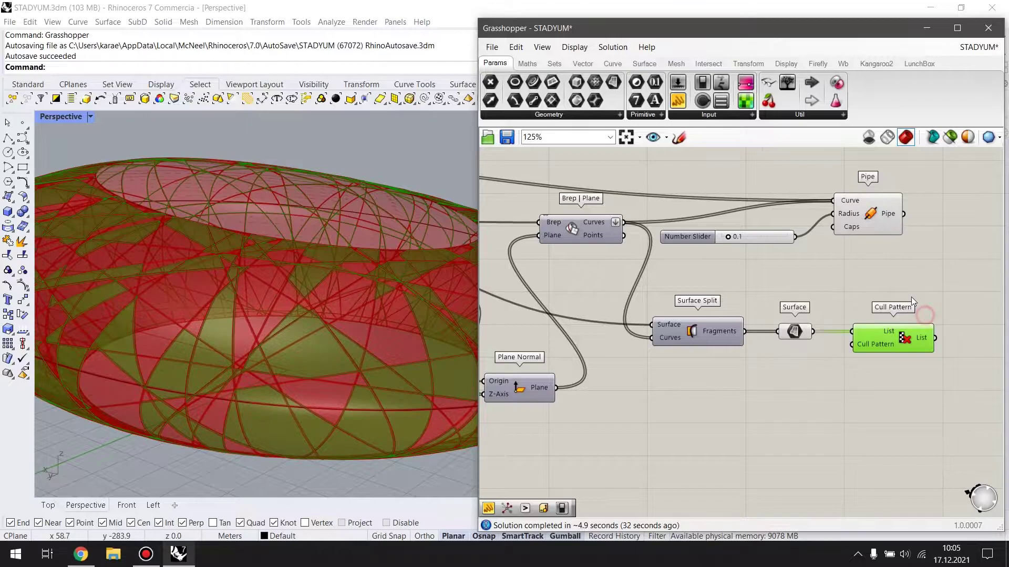
right_drag(867, 384, 817, 342)
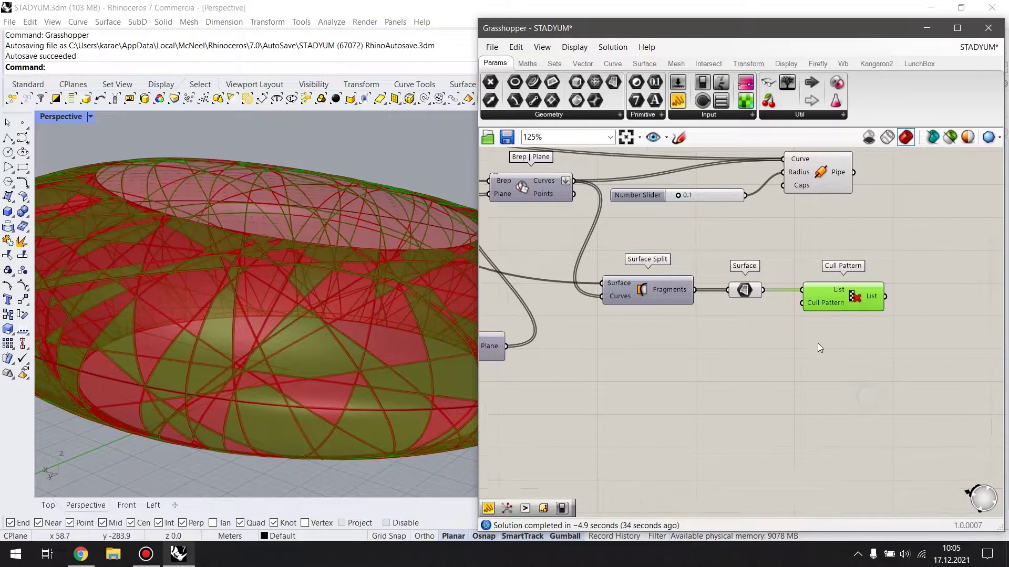
Set the Cull Pattern component's booleans to False, True.
right_click(826, 312)
right_click(825, 303)
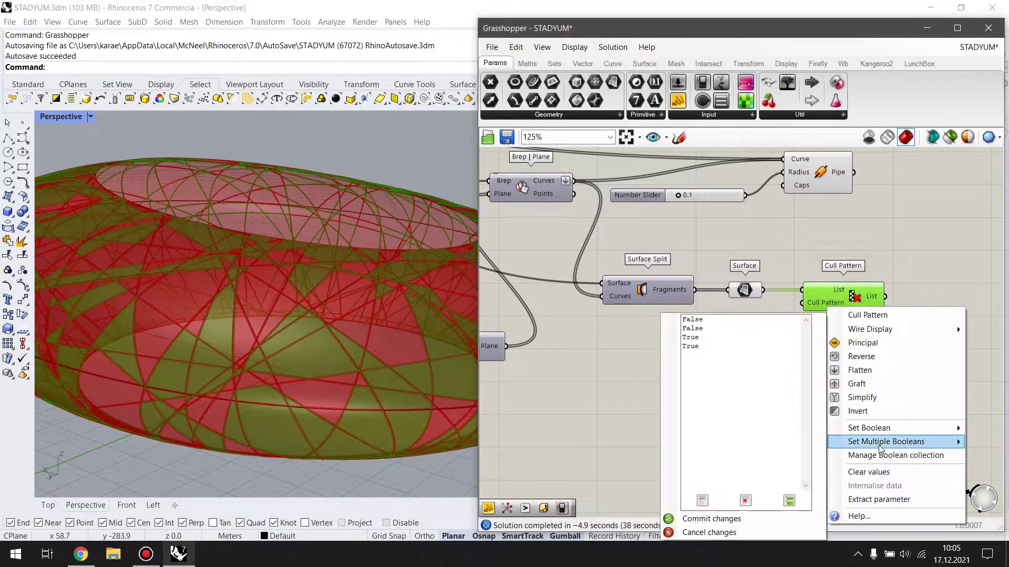
drag(765, 387, 682, 328)
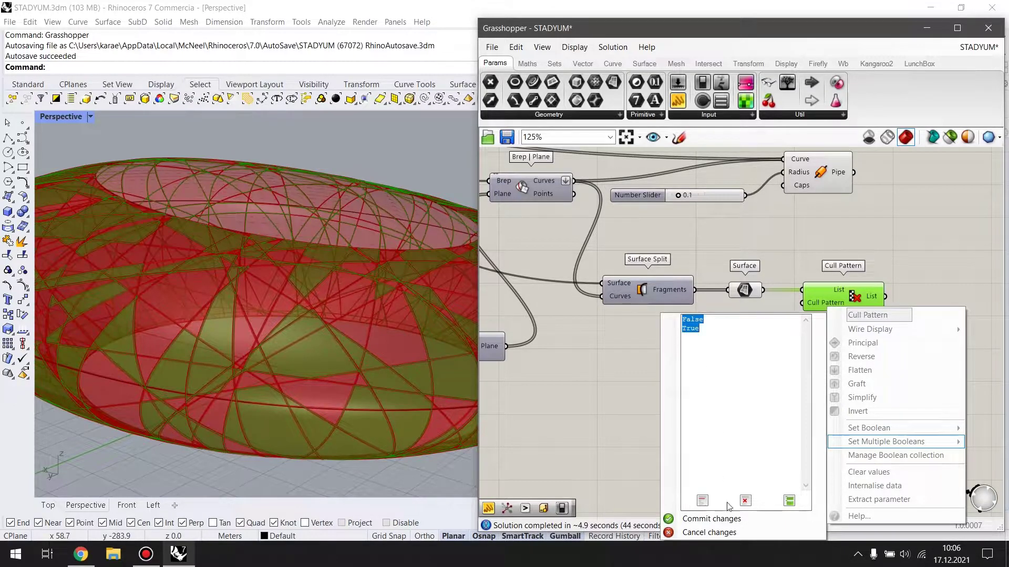
click(711, 519)
Duplicate the Cull Pattern below and set the copy to True, False.
alt+drag(832, 298, 834, 355)
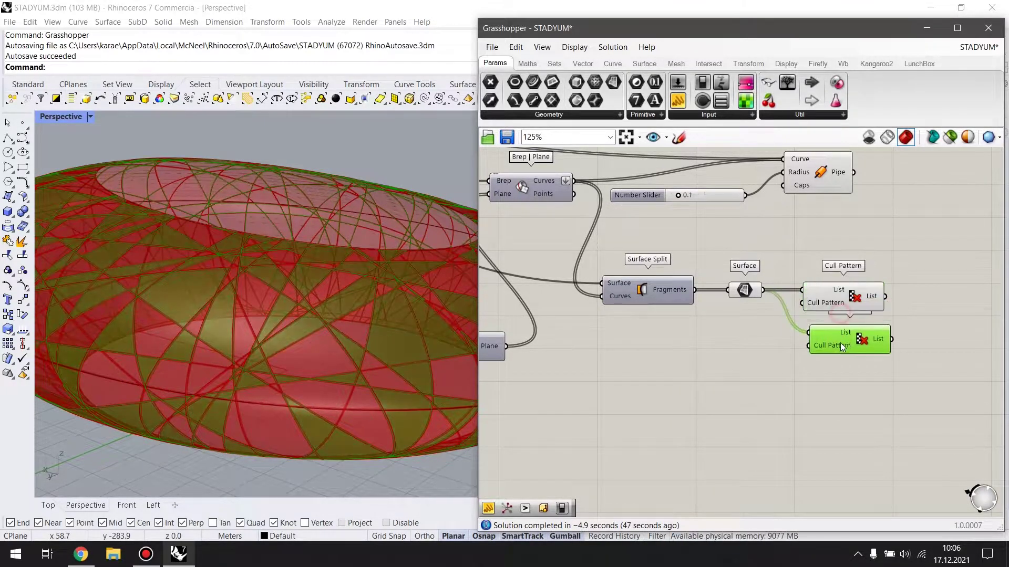
right_click(833, 355)
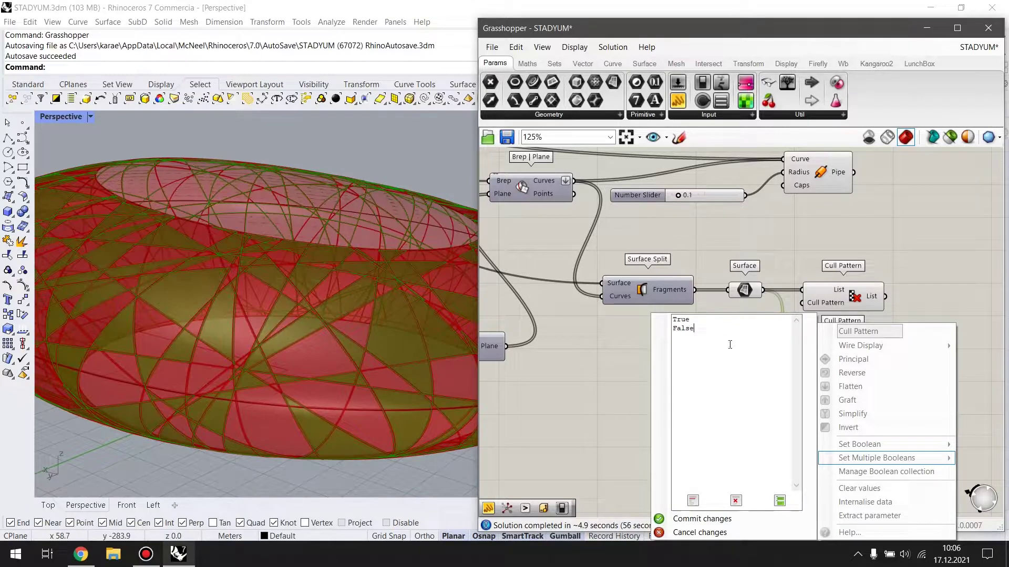
click(702, 519)
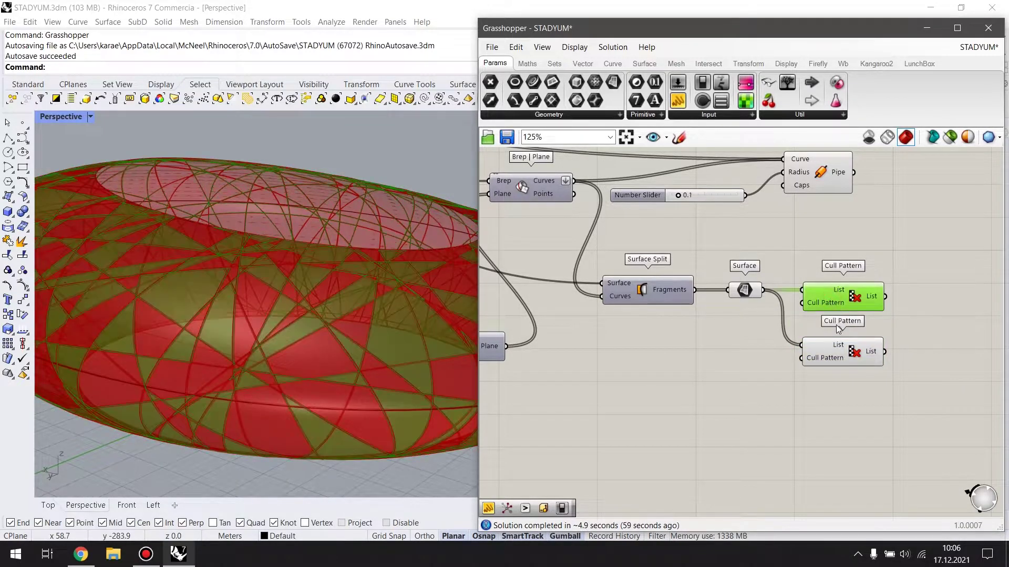
click(842, 348)
click(847, 292)
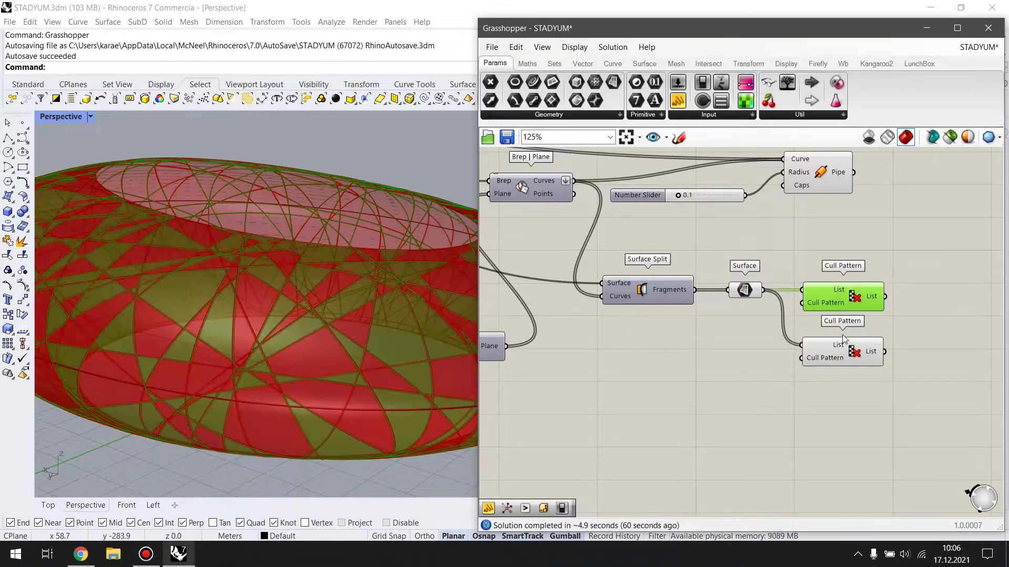
click(842, 355)
Add a Custom Preview component beside the Pipe component.
scroll(471, 354, down, 3)
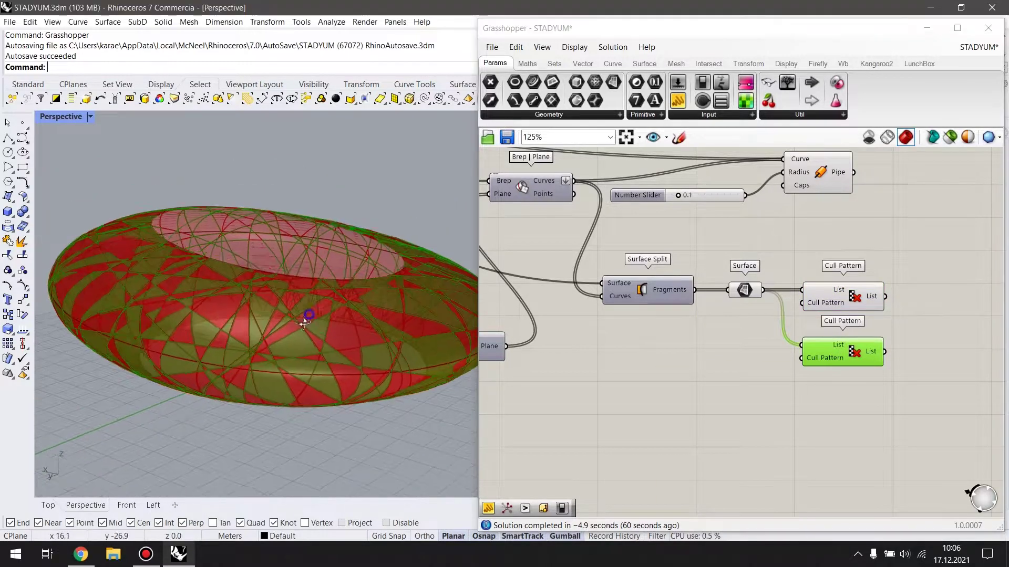
scroll(327, 376, down, 3)
right_drag(368, 440, 391, 365)
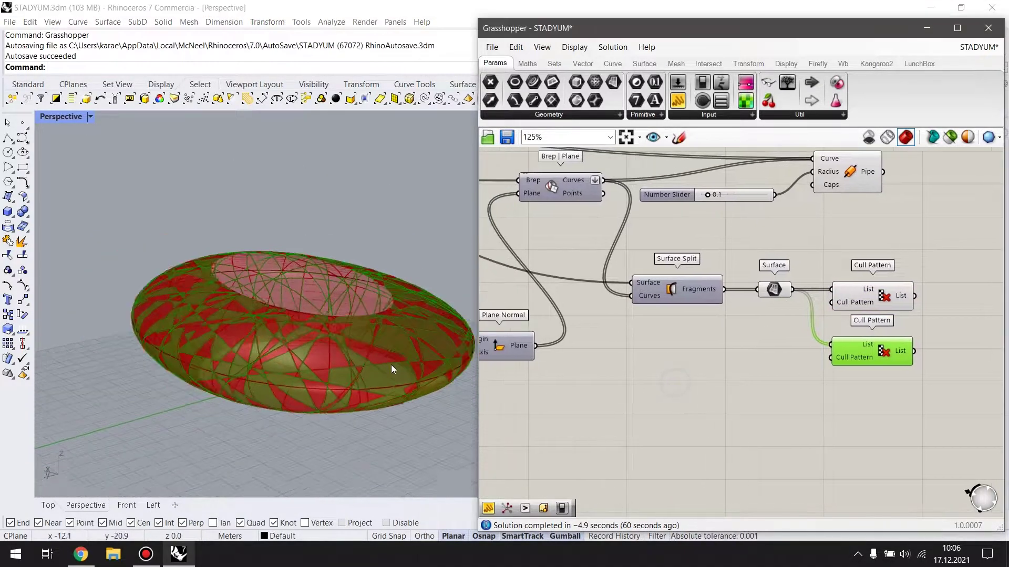
right_drag(742, 359, 635, 374)
drag(749, 187, 780, 184)
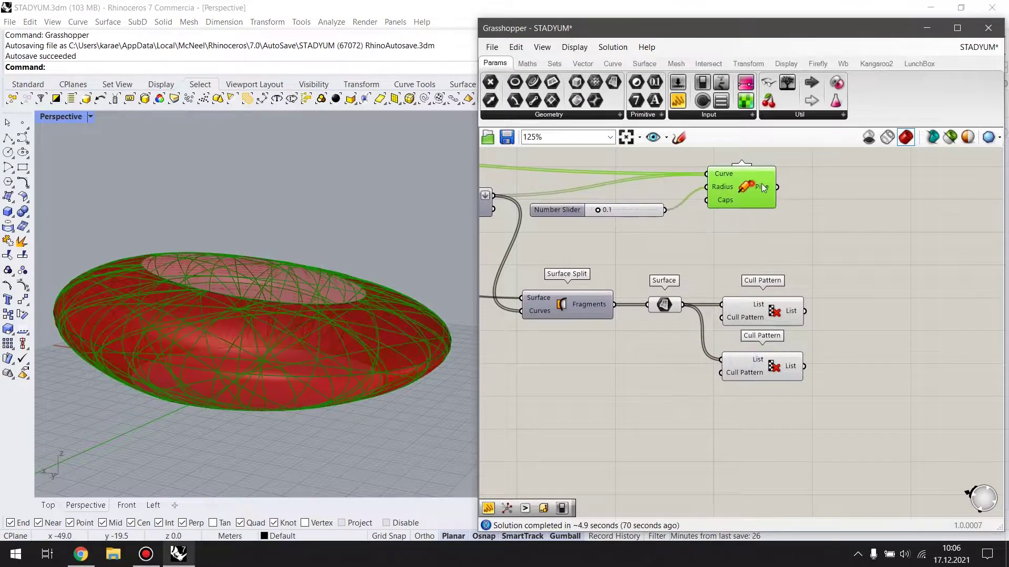
right_drag(894, 209, 852, 252)
double_click(849, 248)
text(cus)
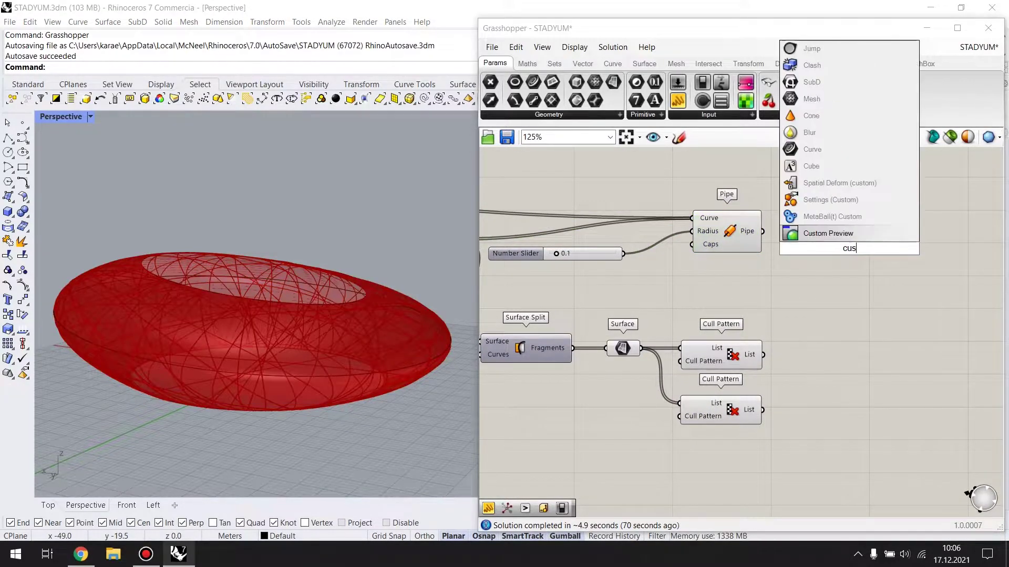
key(Return)
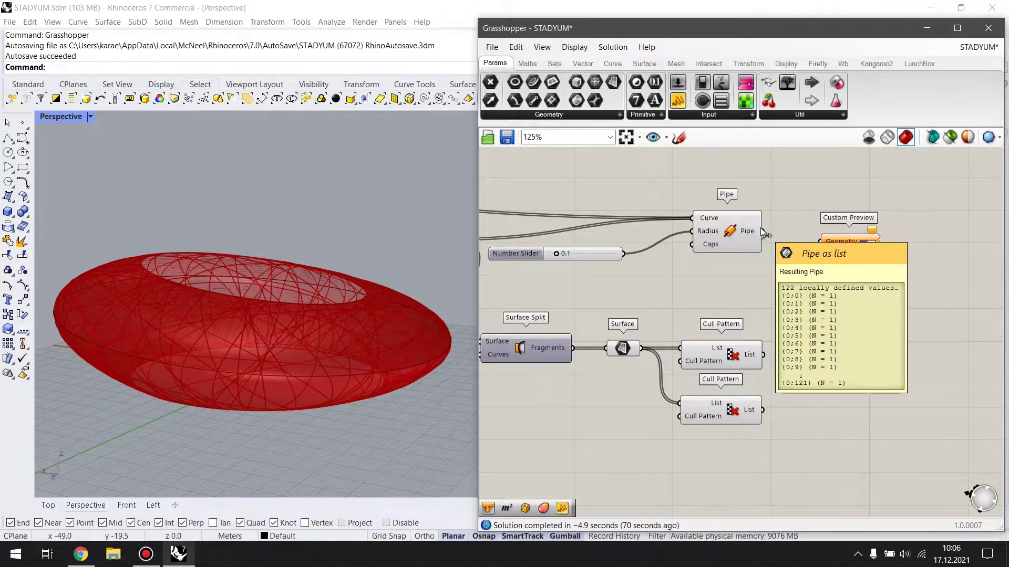
Wire the pipes into the Custom Preview, with a white Colour Swatch as material.
drag(762, 231, 856, 237)
click(735, 292)
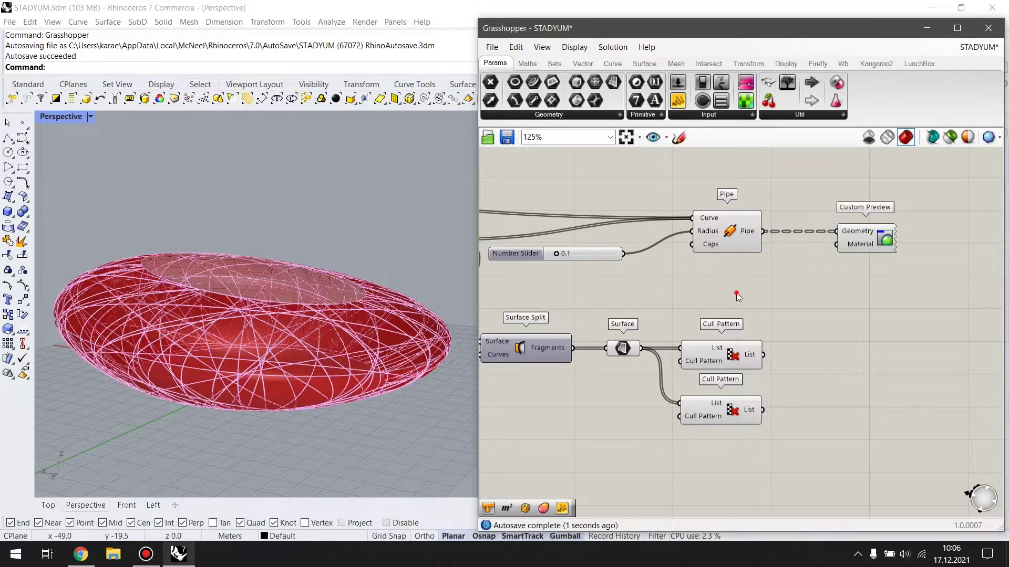
double_click(735, 292)
text(swa)
click(715, 244)
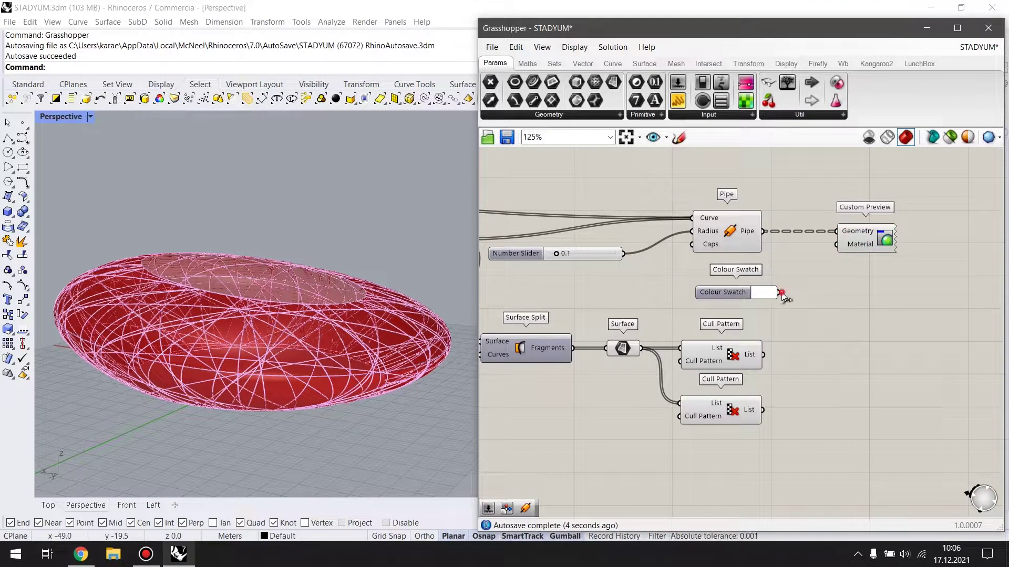
drag(746, 292, 799, 297)
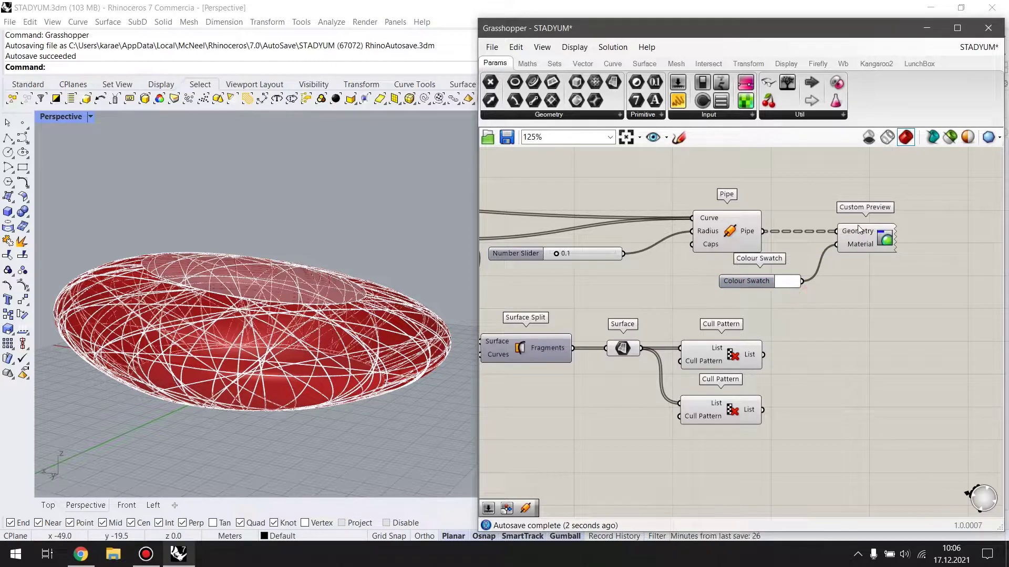
Duplicate the preview and swatch pair for the first culled fragment list.
drag(898, 202, 793, 298)
alt+drag(863, 242, 918, 344)
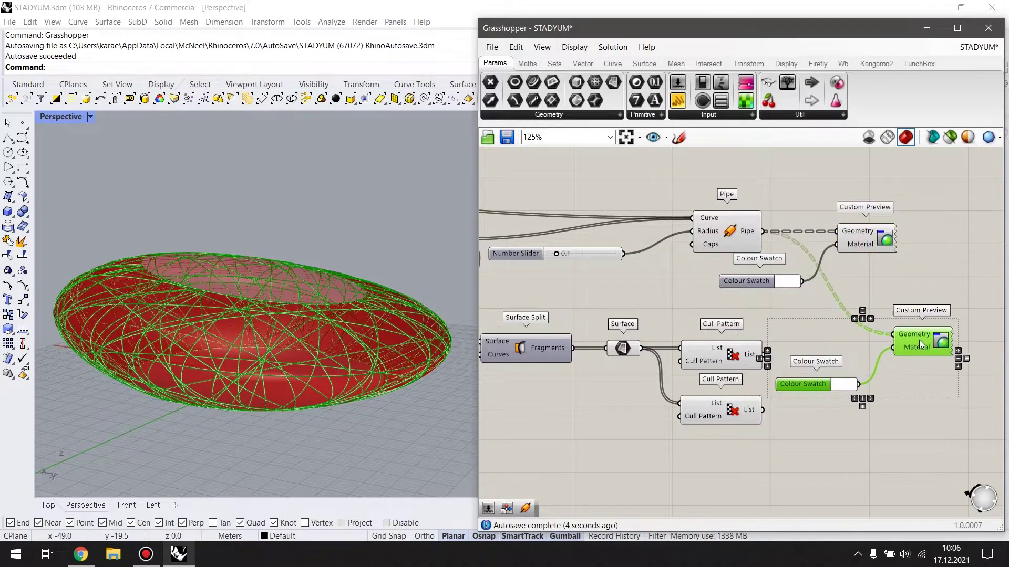
right_drag(794, 377, 760, 356)
click(760, 356)
drag(730, 335, 860, 315)
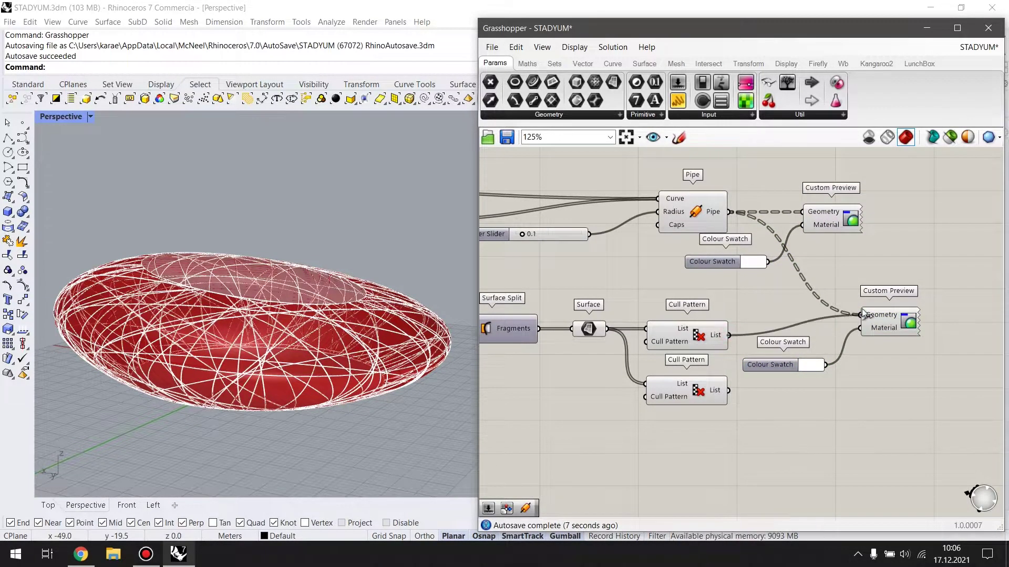
Add another preview and swatch copy for the second culled list, then select everything.
click(874, 336)
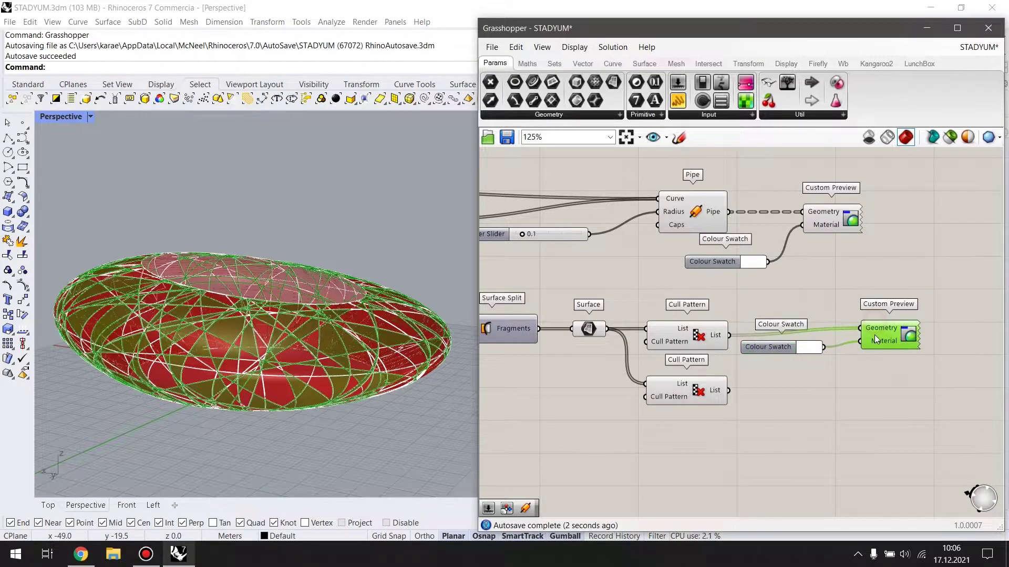
right_drag(872, 342, 874, 306)
mouse_move(874, 305)
mouse_down()
mouse_move(809, 351)
mouse_move(714, 354)
mouse_up()
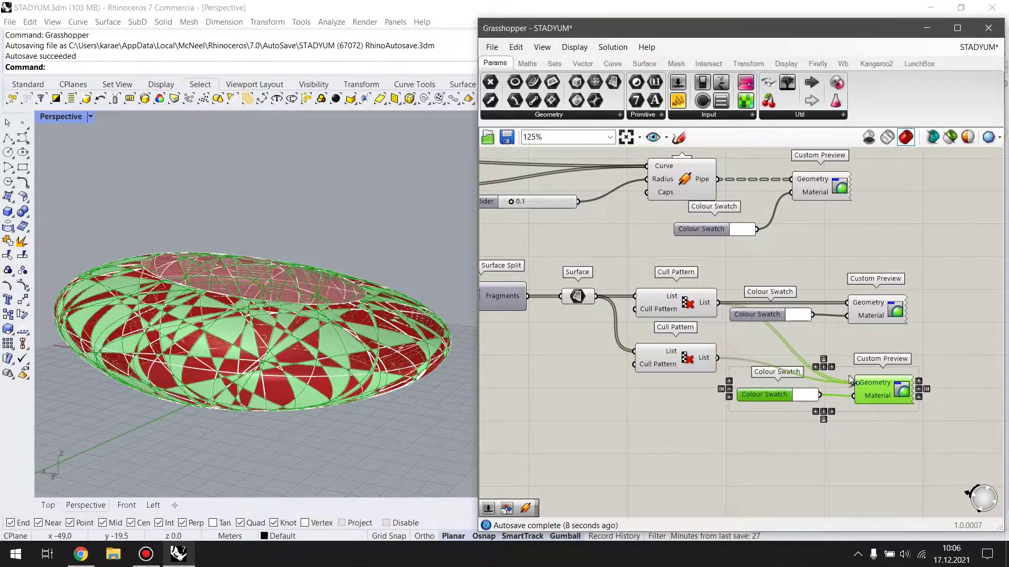
drag(850, 379, 867, 378)
right_drag(765, 392, 822, 392)
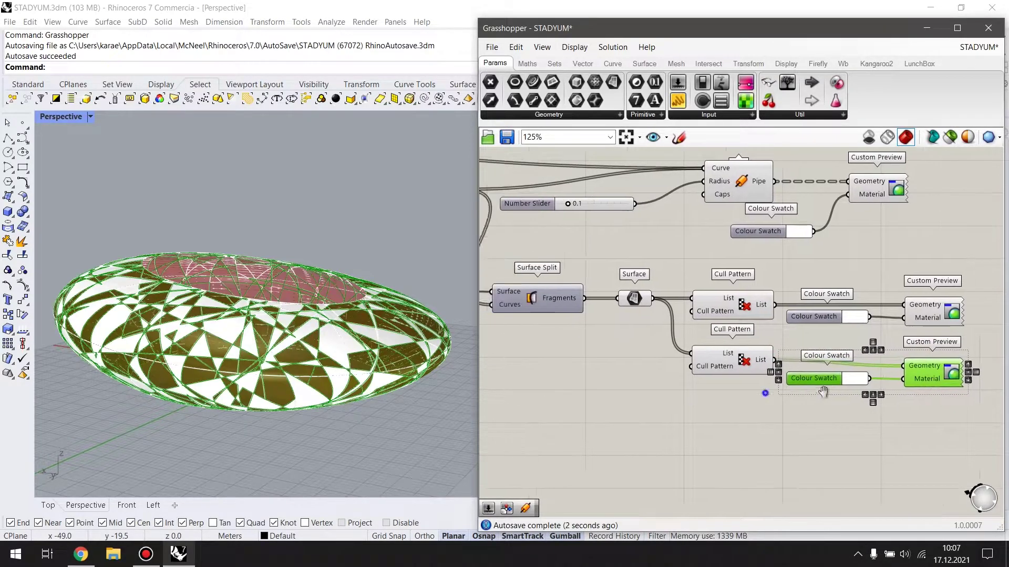
scroll(823, 391, down, 3)
drag(785, 169, 604, 365)
middle_click(724, 302)
Hide the default red preview of the selected components and inspect the stadium.
click(762, 247)
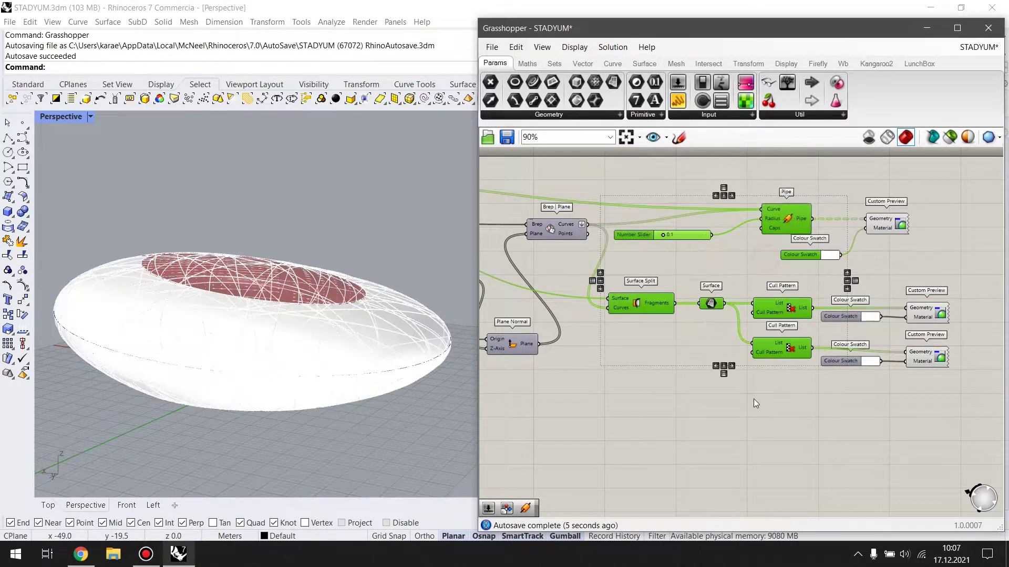
right_drag(357, 321, 379, 331)
scroll(600, 302, down, 2)
right_drag(600, 302, 727, 252)
middle_click(682, 278)
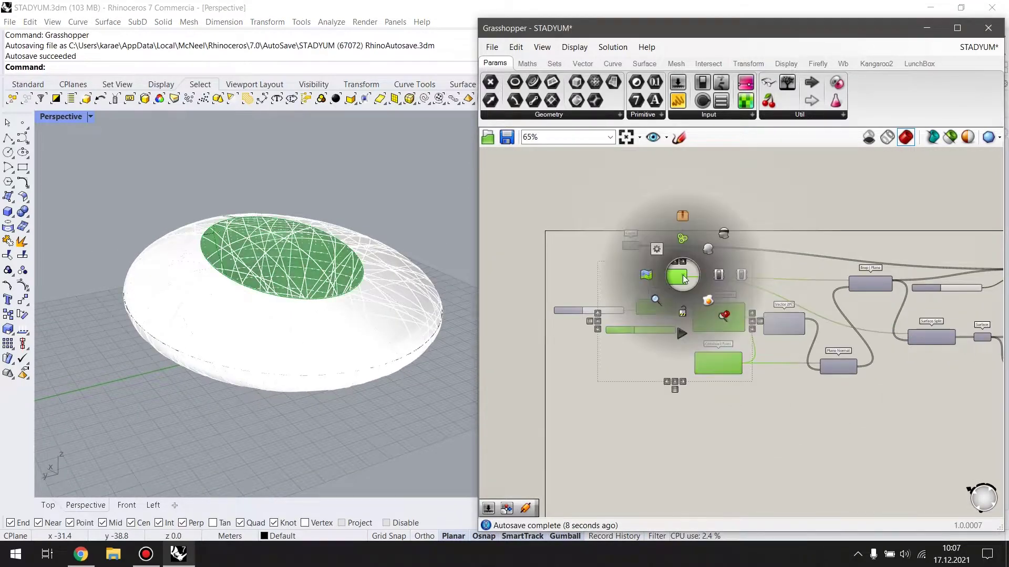
click(723, 233)
scroll(715, 242, up, 3)
scroll(832, 282, up, 2)
right_drag(325, 296, 337, 310)
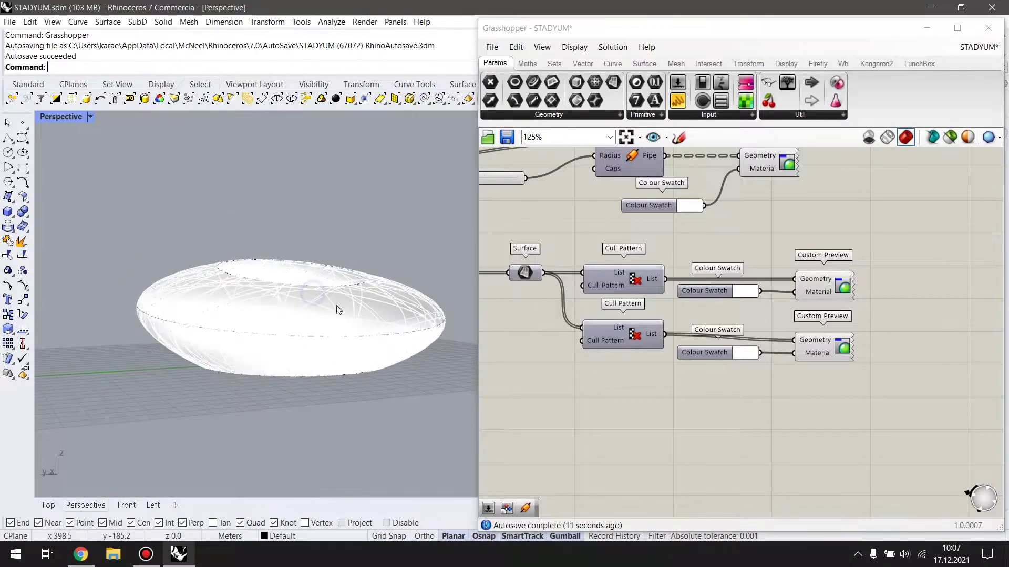
scroll(339, 310, up, 2)
scroll(714, 262, up, 2)
Make the pipe Colour Swatch black.
click(716, 266)
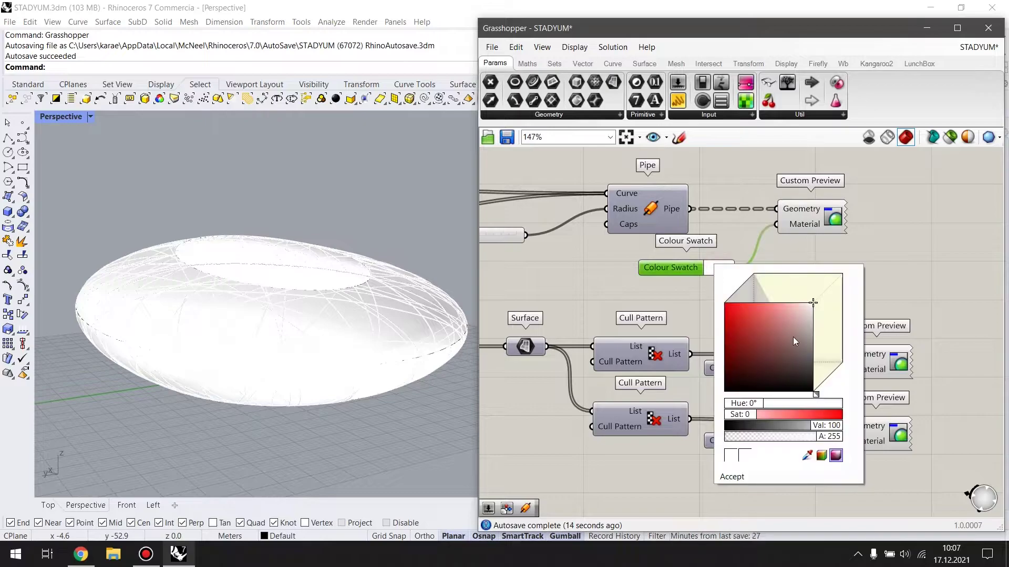
drag(793, 341, 835, 400)
click(890, 337)
right_drag(889, 338, 852, 292)
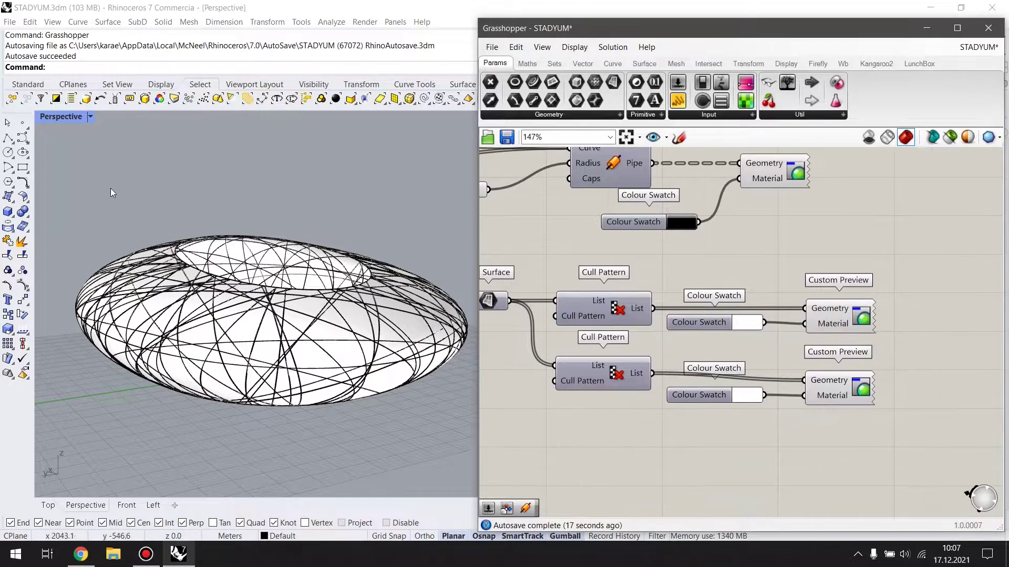
Switch the viewport to Rendered display and orbit to a higher angle.
click(94, 123)
click(116, 180)
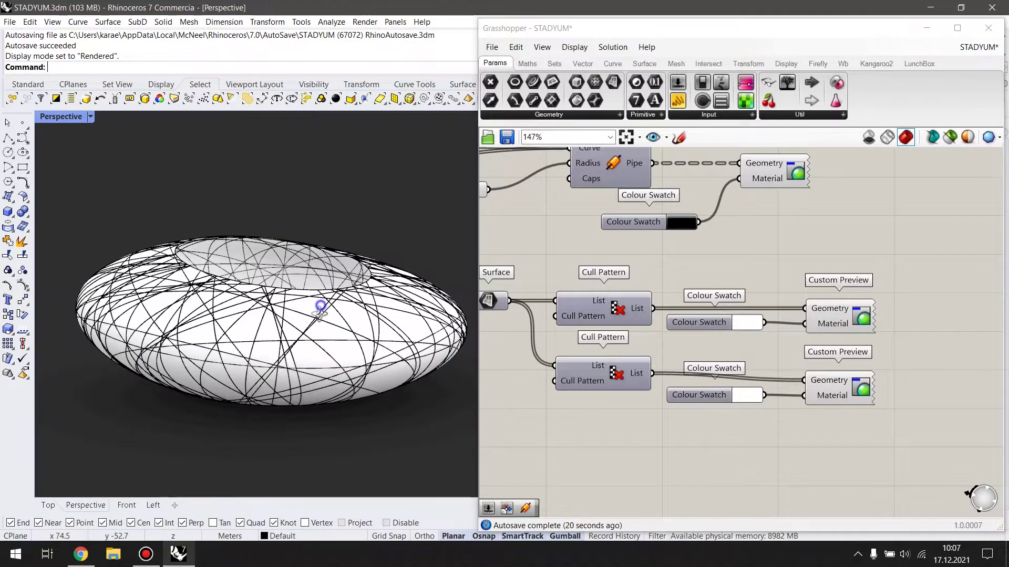
mouse_move(317, 307)
right_down()
mouse_move(277, 266)
mouse_move(399, 294)
right_up()
right_drag(779, 354, 807, 355)
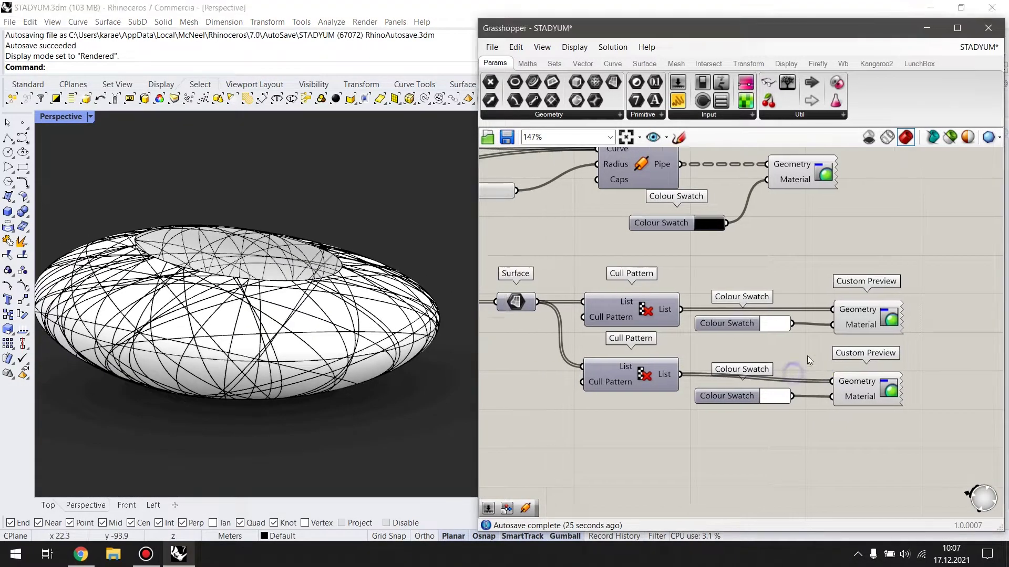
Darken the second fragment group's Colour Swatch to a grey of about 45.
click(783, 401)
click(864, 391)
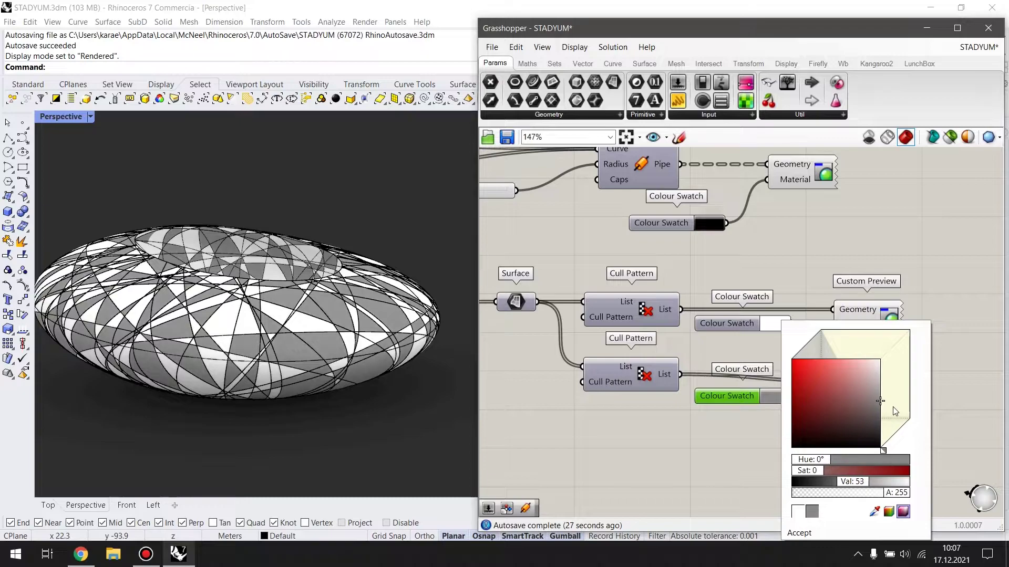
drag(898, 403, 896, 410)
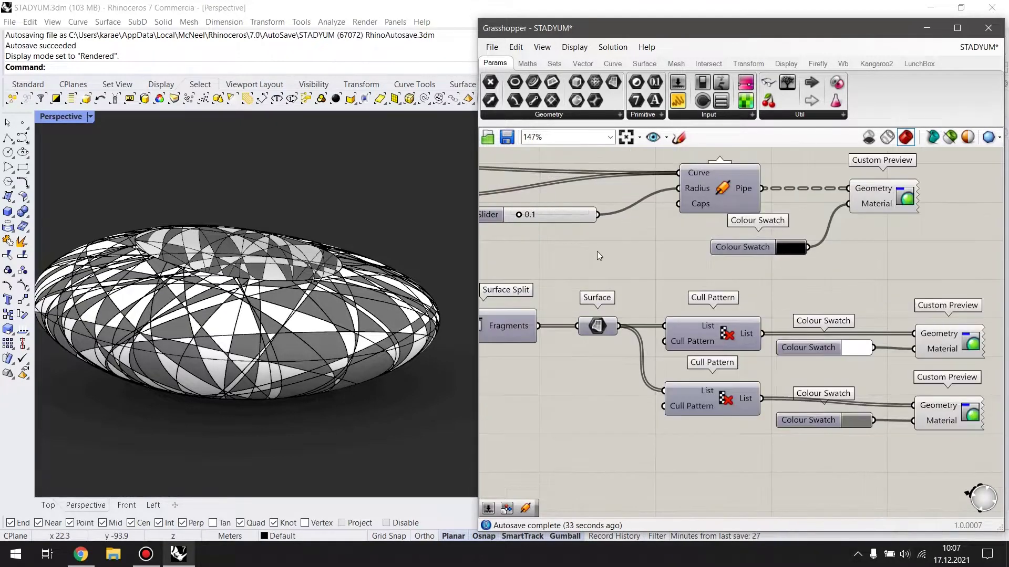
scroll(642, 244, up, 3)
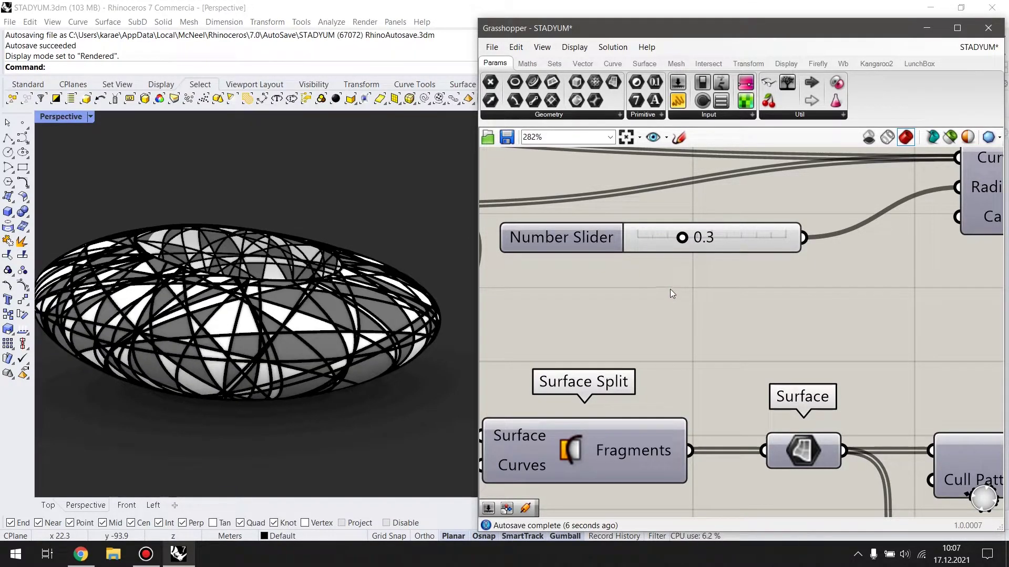
Set the pipe radius Number Slider to 0.2.
double_click(724, 236)
text(0.2)
key(Return)
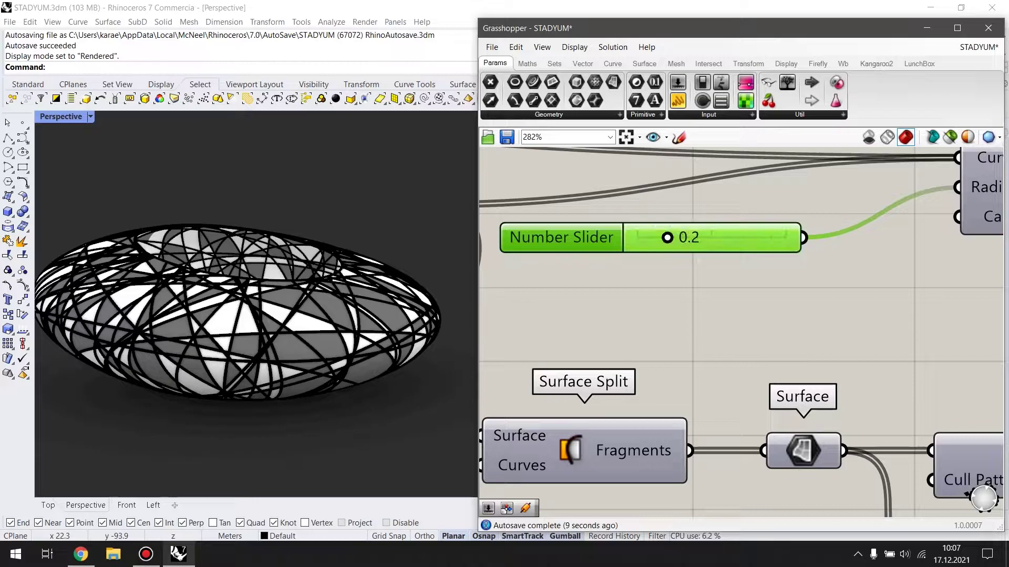
click(732, 305)
mouse_move(173, 262)
right_down()
mouse_move(179, 303)
mouse_move(308, 279)
mouse_move(315, 247)
right_up()
Minimize Grasshopper to view the rendered black-lattice stadium alone.
scroll(308, 279, down, 5)
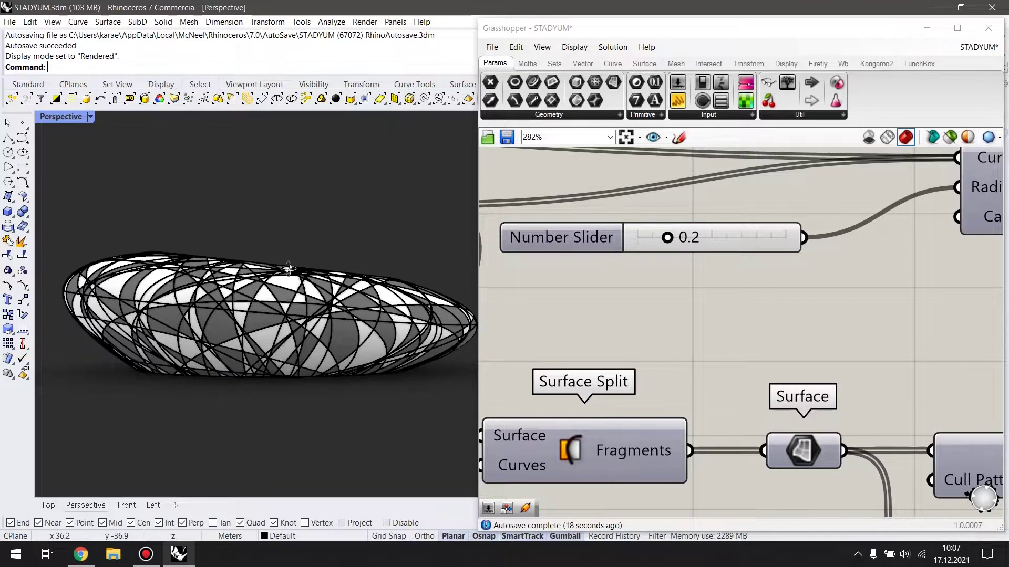
click(934, 32)
mouse_move(462, 315)
right_down()
mouse_move(484, 297)
mouse_move(446, 315)
mouse_move(399, 305)
mouse_move(586, 323)
right_up()
scroll(433, 324, up, 5)
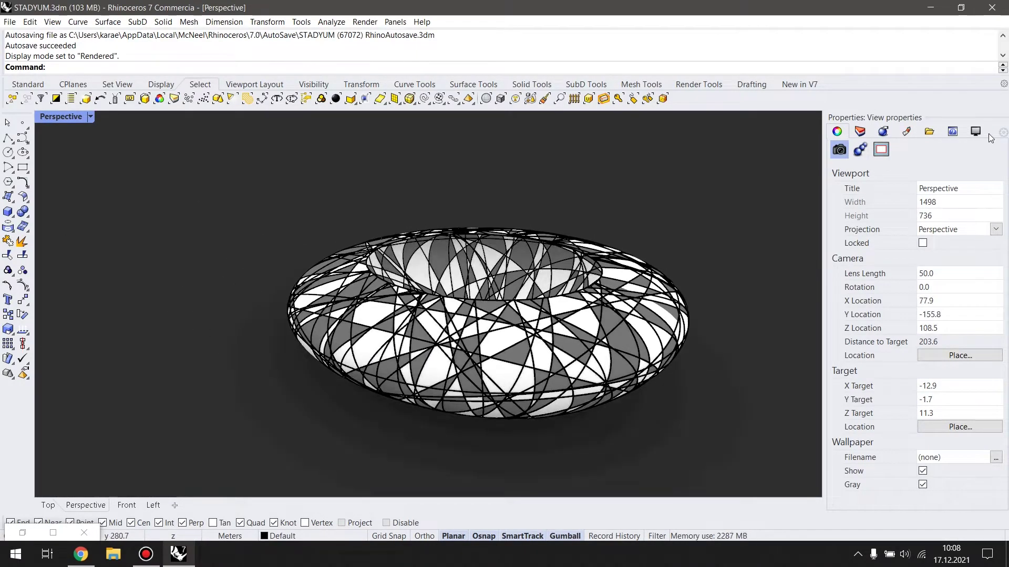
Change the rendered viewport background colour from dark grey to white in the Display panel.
click(976, 131)
click(937, 207)
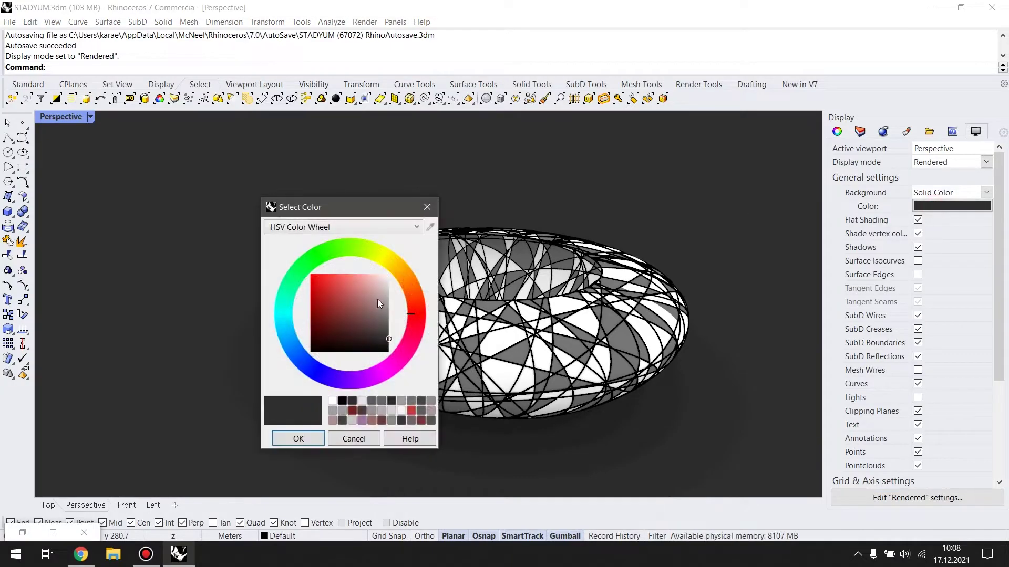
click(298, 438)
mouse_move(305, 410)
right_down()
mouse_move(377, 257)
mouse_move(434, 282)
mouse_move(397, 320)
right_up()
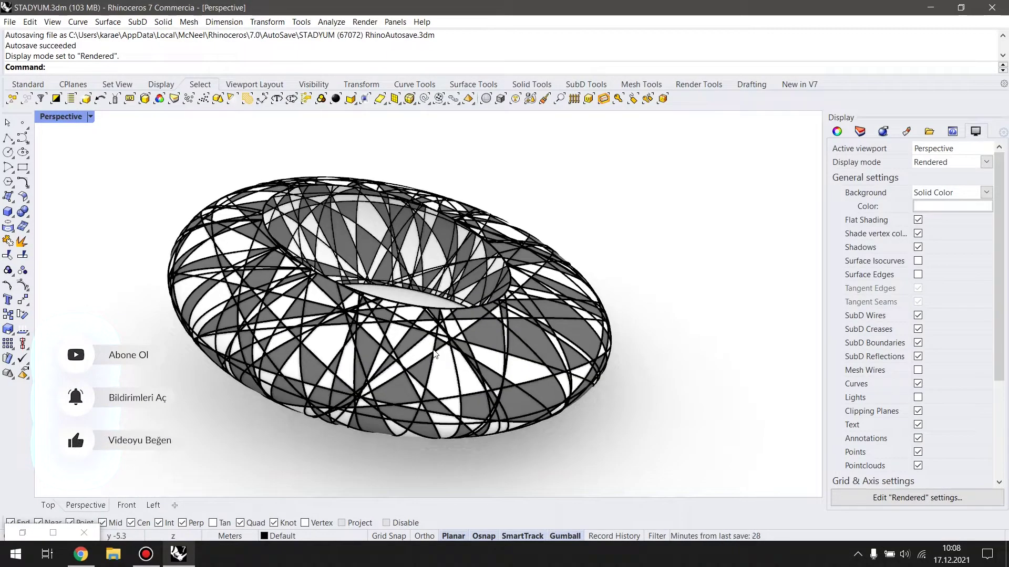
right_drag(434, 352, 441, 378)
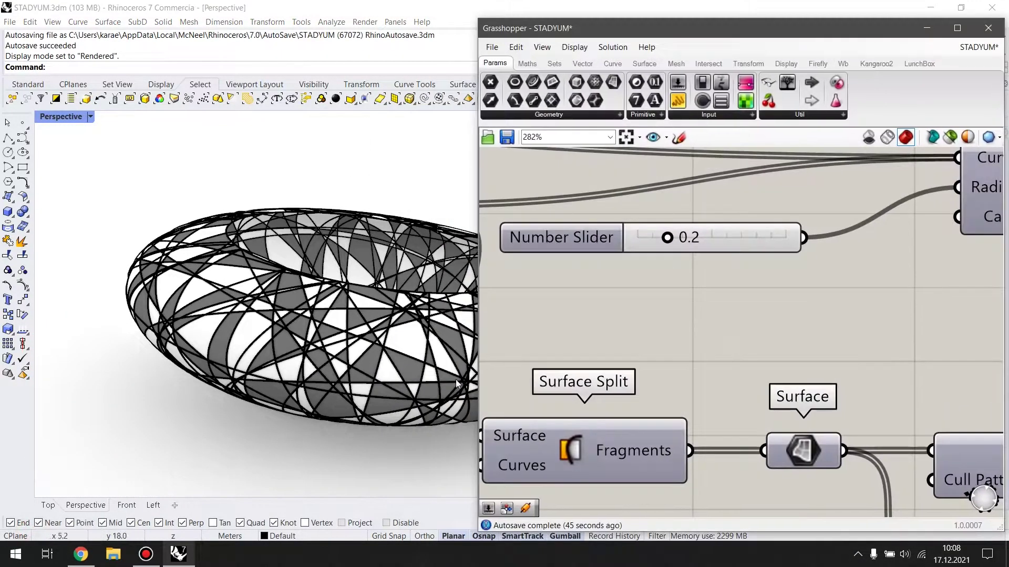
Set the second fragment group's Colour Swatch to black.
scroll(736, 315, down, 3)
click(764, 394)
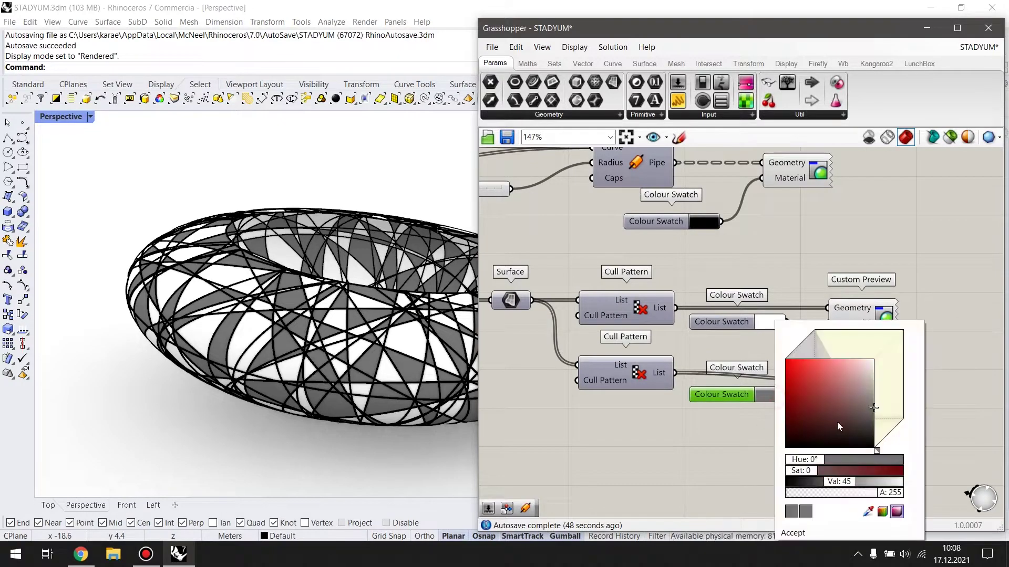
click(891, 457)
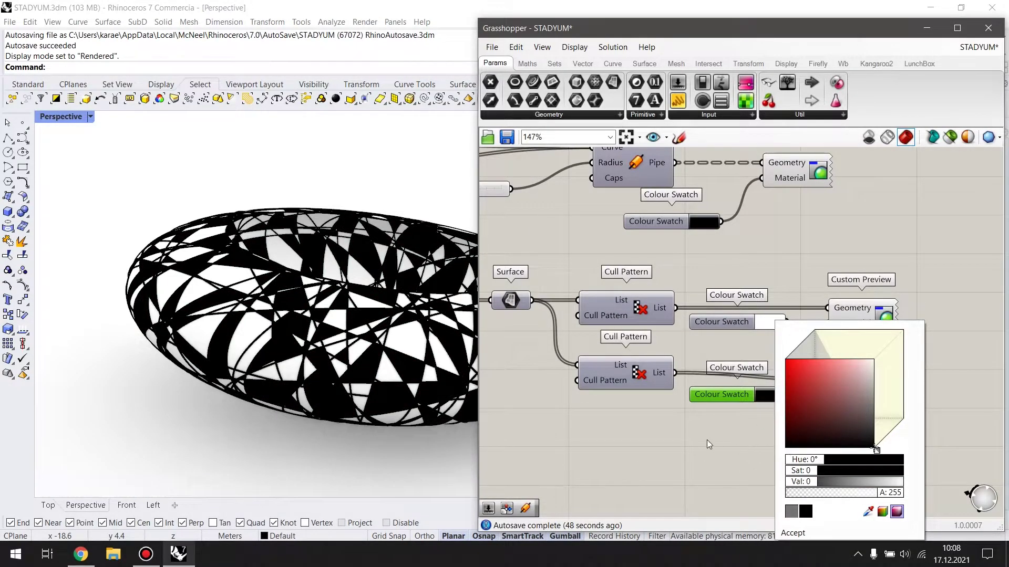
click(641, 446)
Give the pipe Colour Swatch a greyish mauve tint.
click(705, 221)
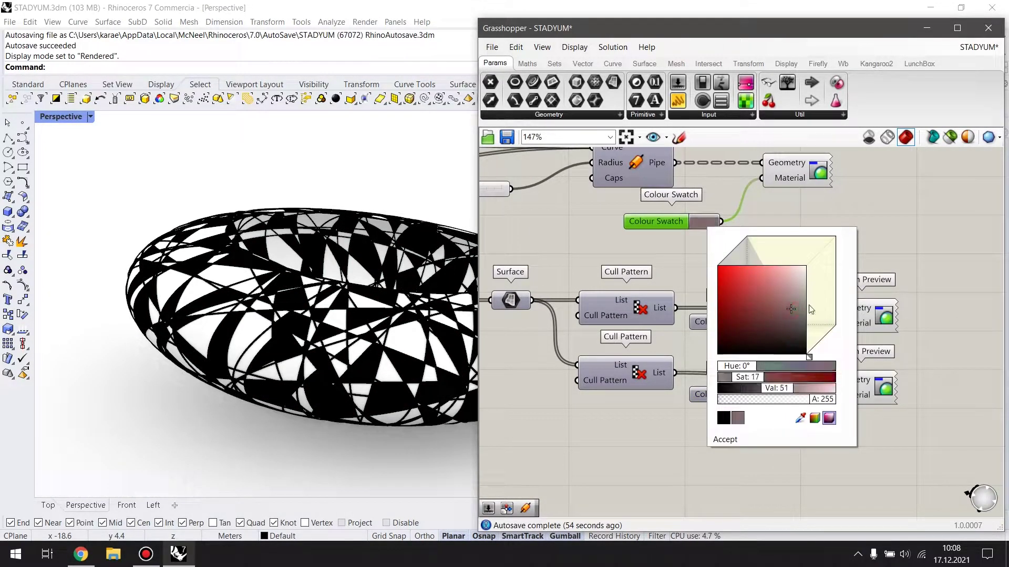
drag(810, 304, 813, 304)
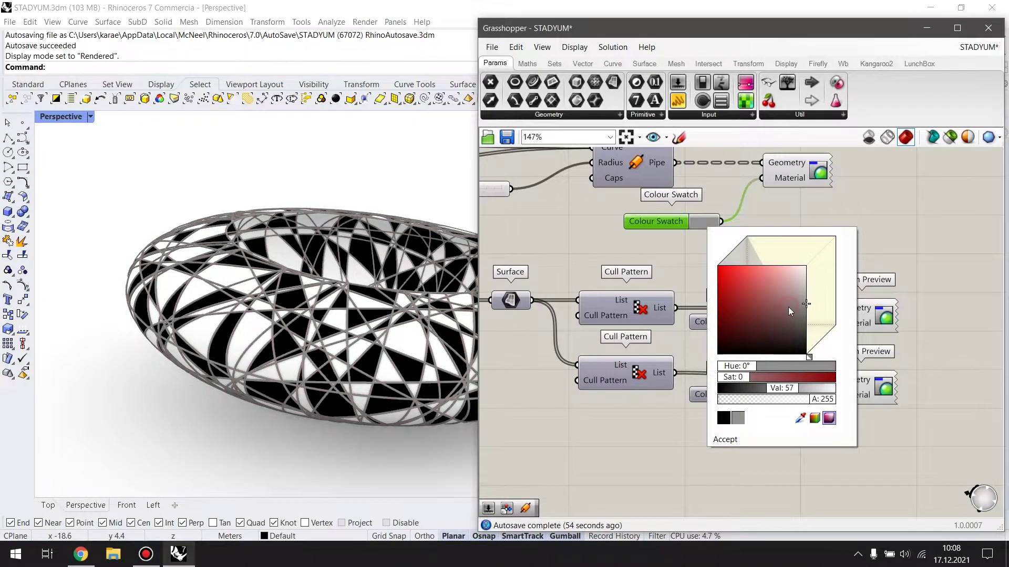
click(790, 312)
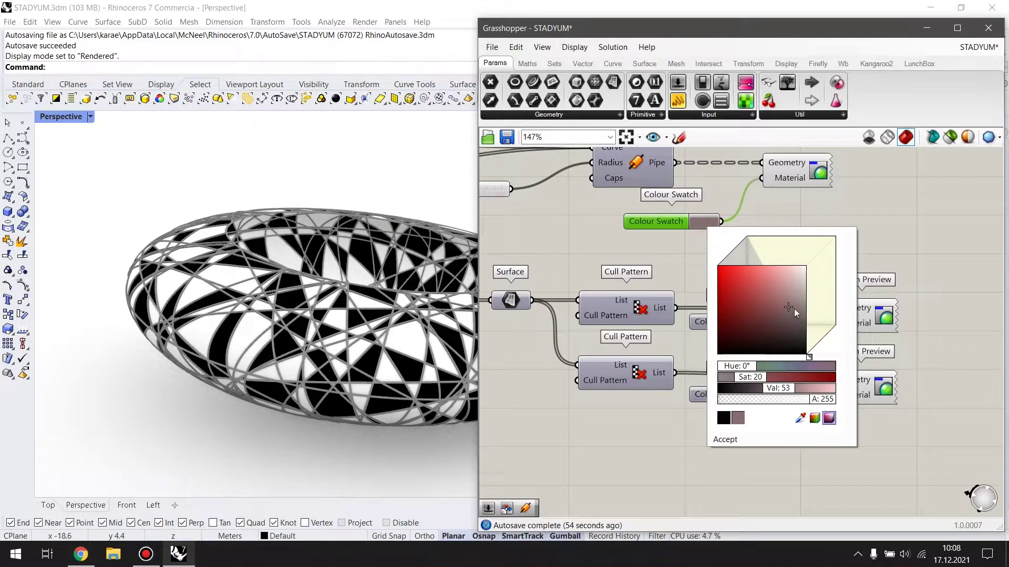
click(893, 214)
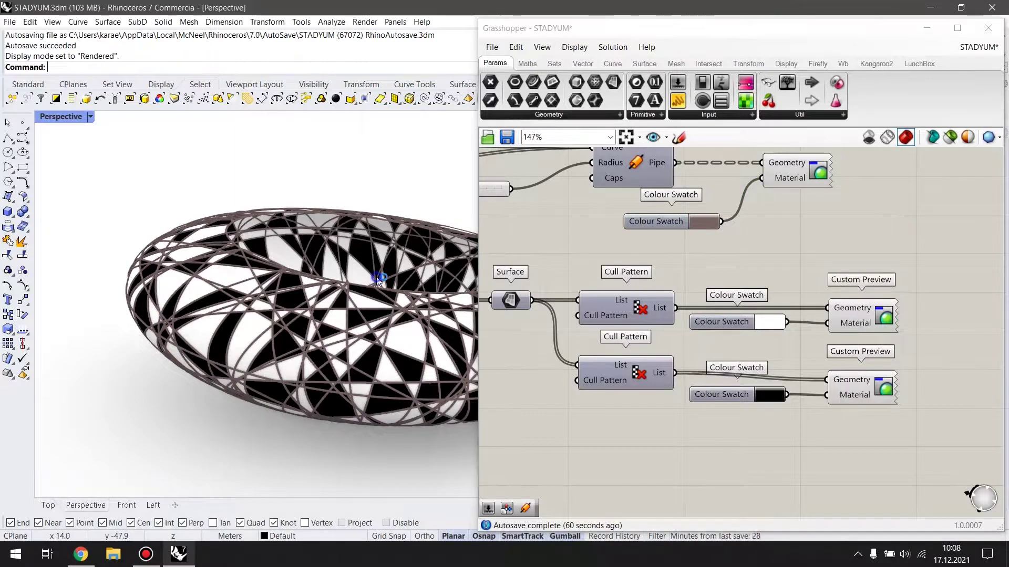
mouse_move(379, 279)
right_down()
mouse_move(331, 256)
mouse_move(312, 283)
mouse_move(334, 293)
right_up()
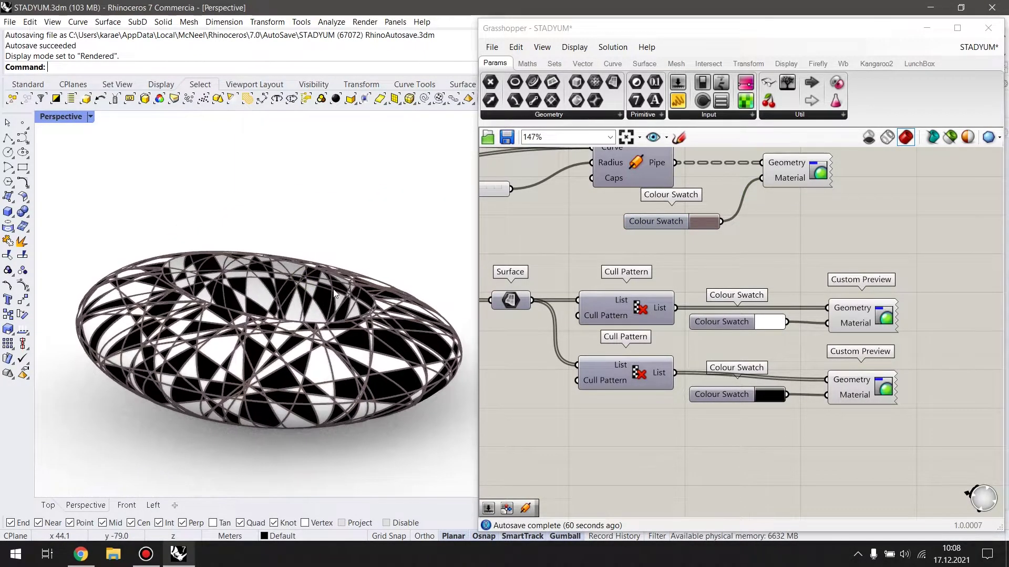
Restore the four-viewport layout and set the Top view to Rendered.
click(925, 30)
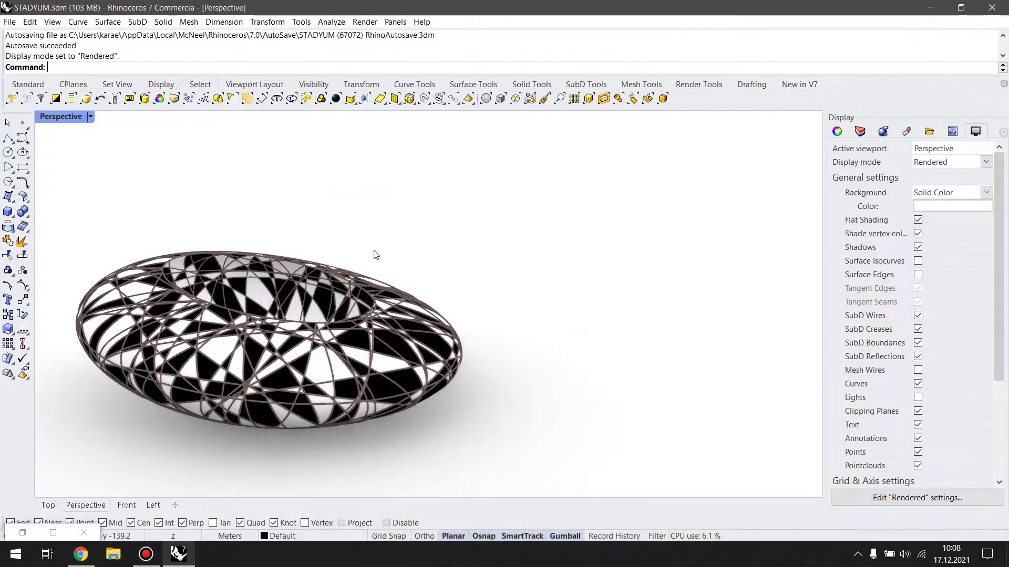
mouse_move(486, 229)
right_down()
mouse_move(515, 214)
mouse_move(518, 198)
mouse_move(383, 225)
right_up()
double_click(80, 122)
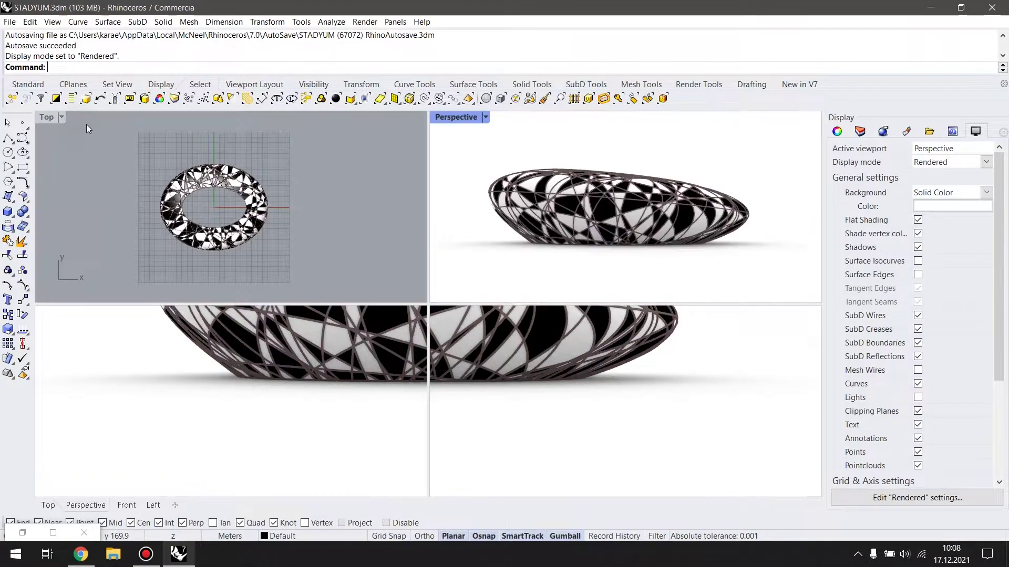
click(62, 117)
click(94, 180)
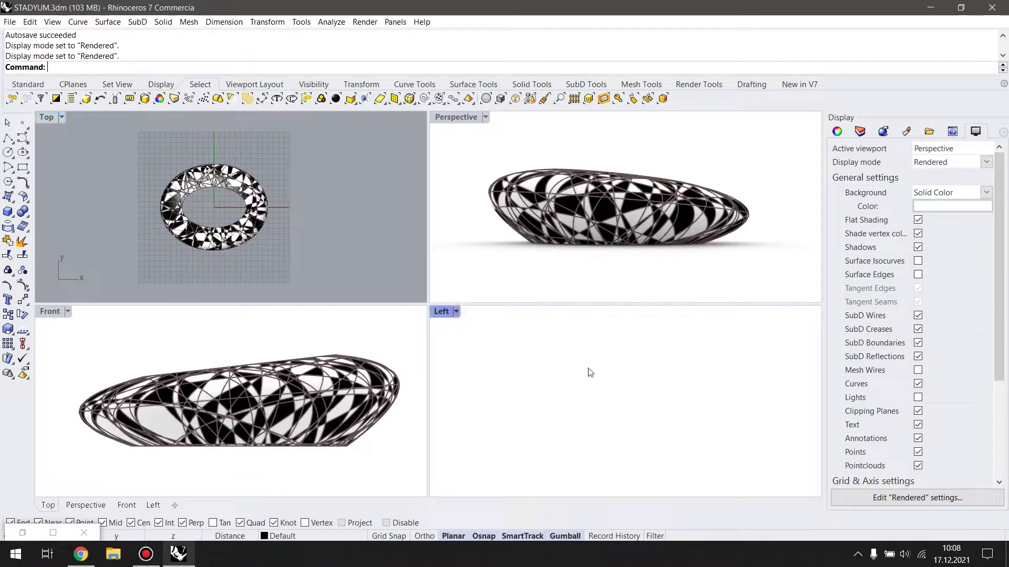
Zoom and centre the stadium in the Left and Top views.
scroll(645, 366, up, 3)
scroll(645, 366, up, 3)
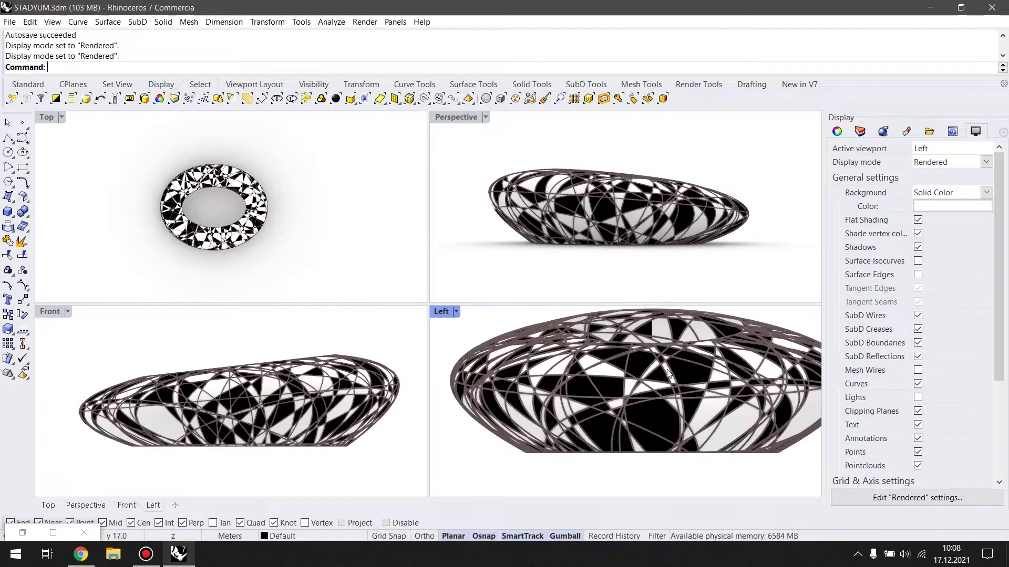
scroll(645, 366, down, 2)
mouse_move(645, 367)
right_down()
mouse_move(645, 396)
mouse_move(645, 387)
right_up()
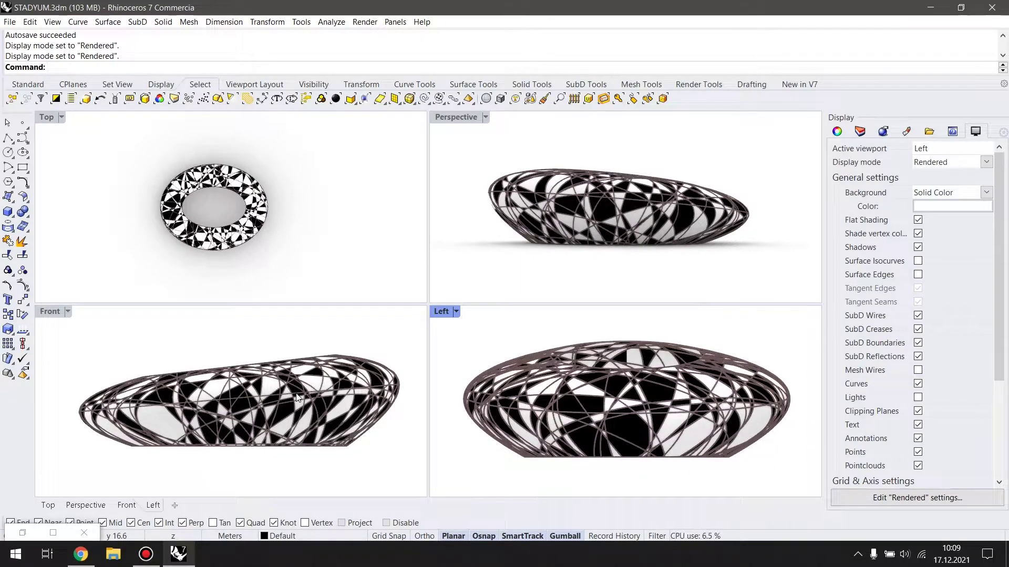
scroll(298, 398, up, 1)
scroll(295, 394, up, 2)
scroll(293, 391, up, 1)
scroll(292, 389, up, 1)
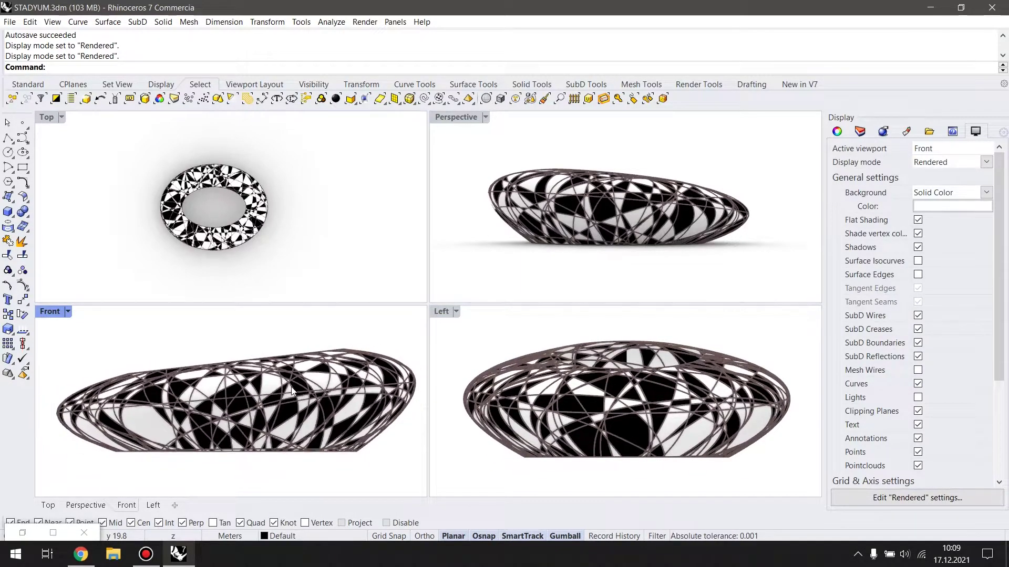
Orbit and zoom the Perspective view to frame the stadium.
mouse_move(662, 202)
right_down()
mouse_move(635, 199)
mouse_move(589, 216)
right_up()
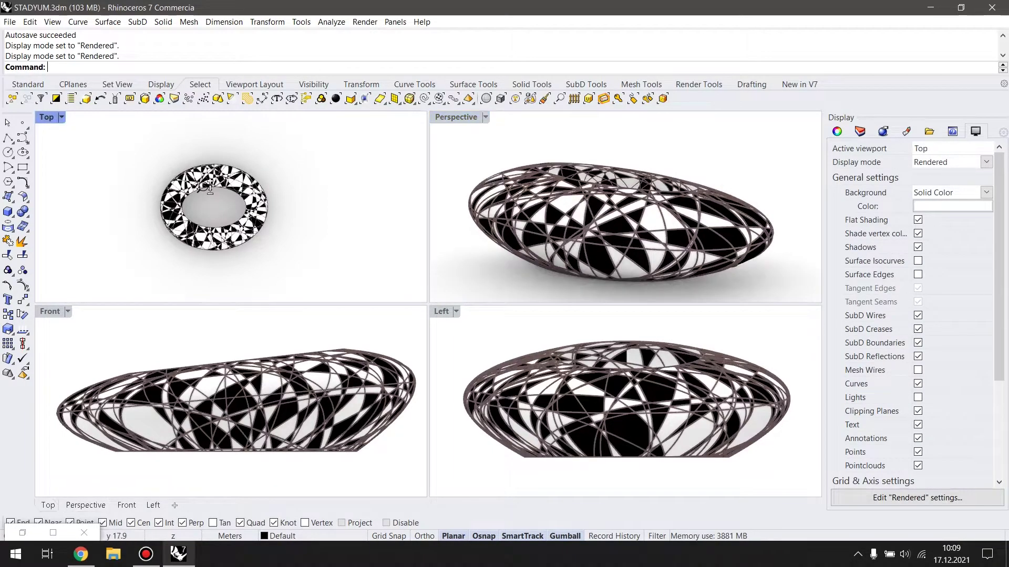
scroll(209, 165, up, 2)
scroll(209, 164, up, 1)
scroll(367, 208, up, 1)
scroll(368, 202, up, 1)
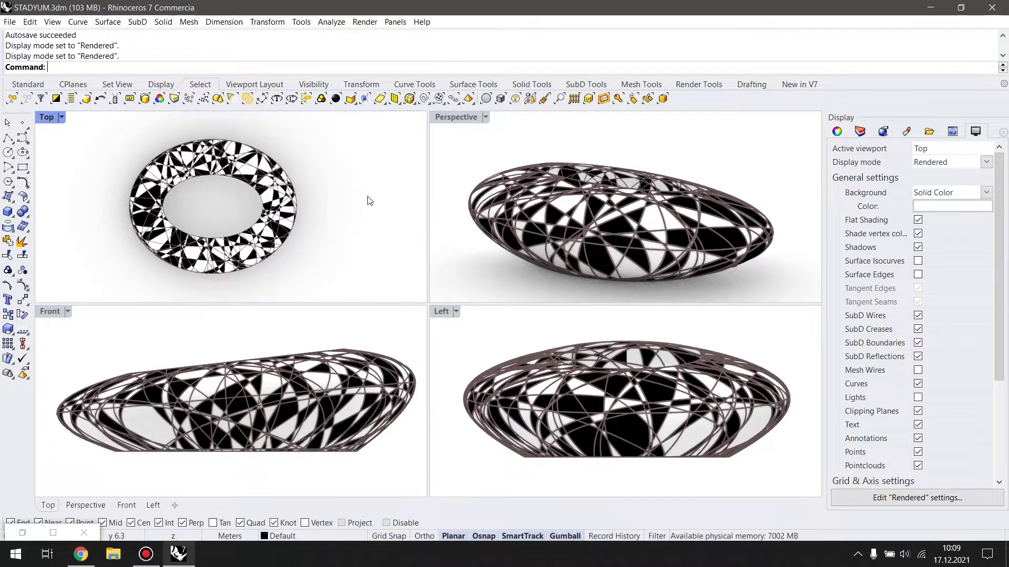